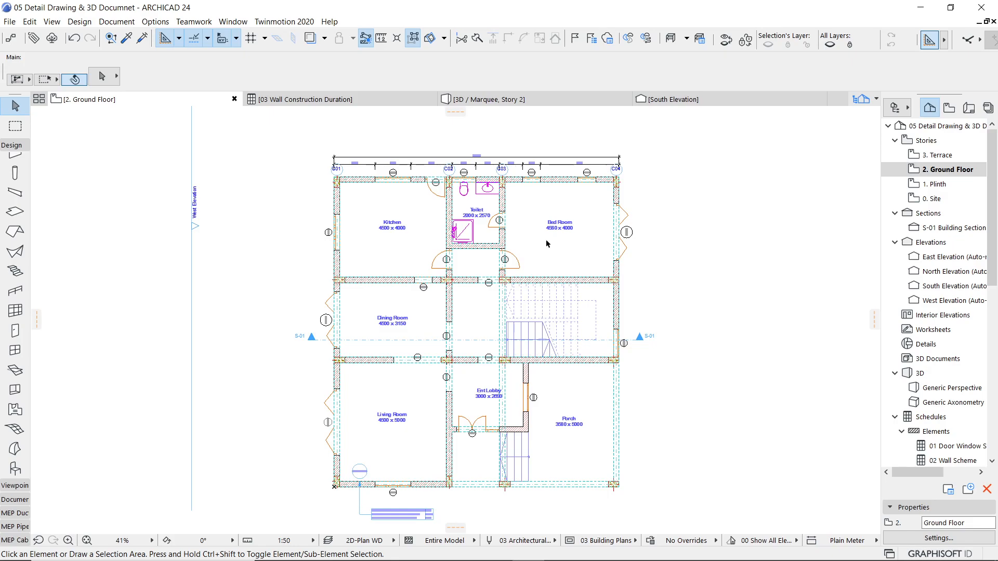
Set the ground floor plan's scale to 1:20 for detailing the toilet
scroll(511, 197, up, 3)
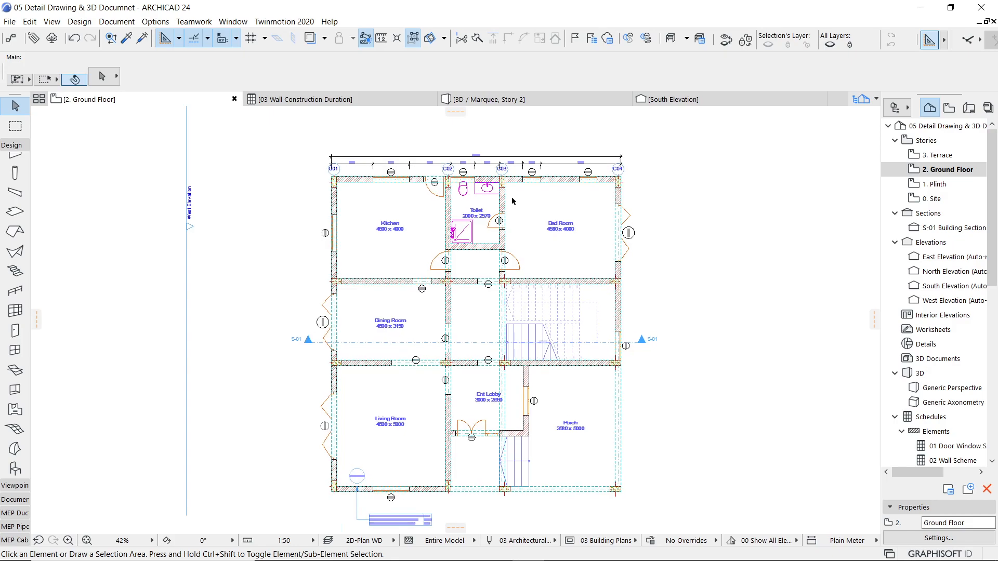
scroll(520, 276, up, 3)
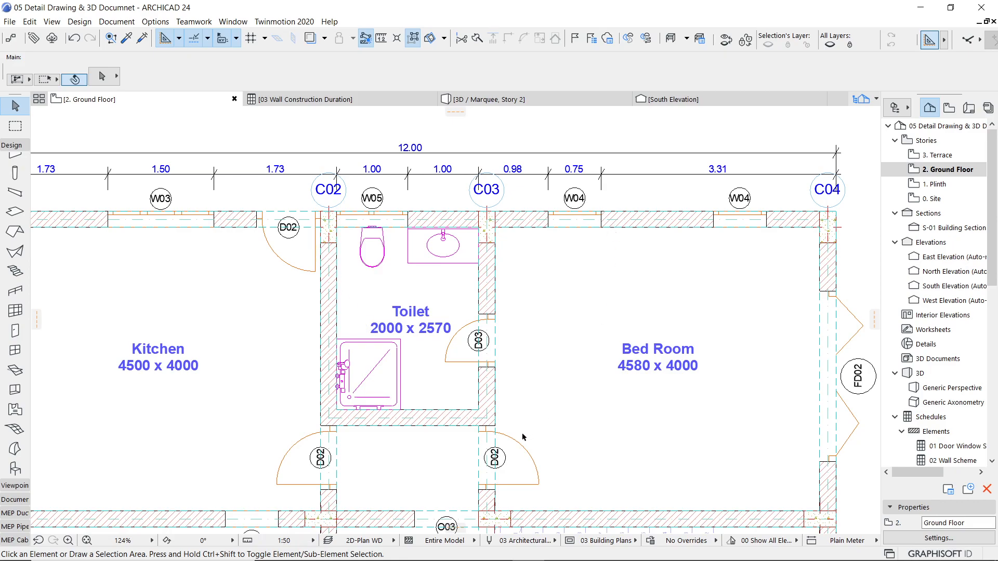
click(300, 543)
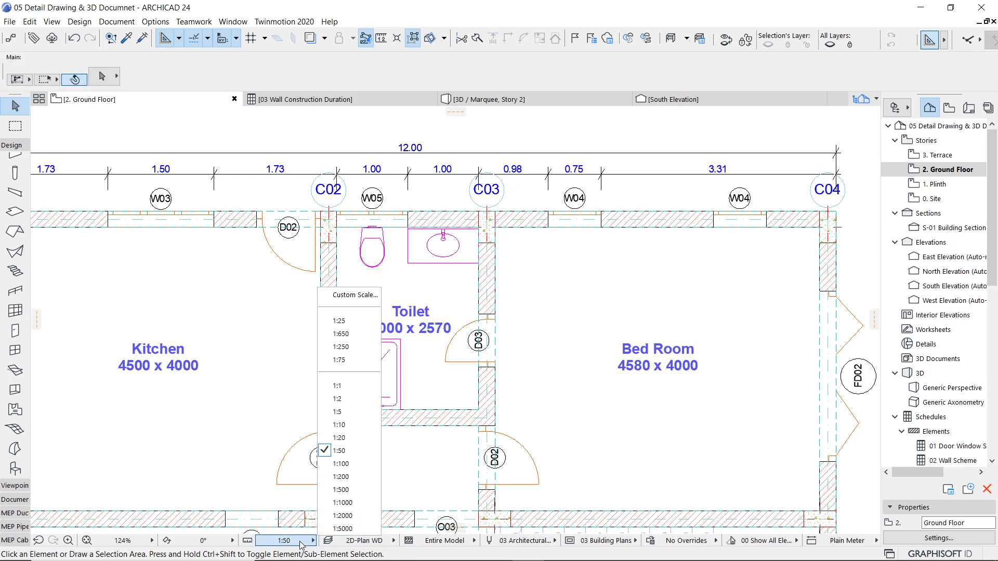
click(345, 439)
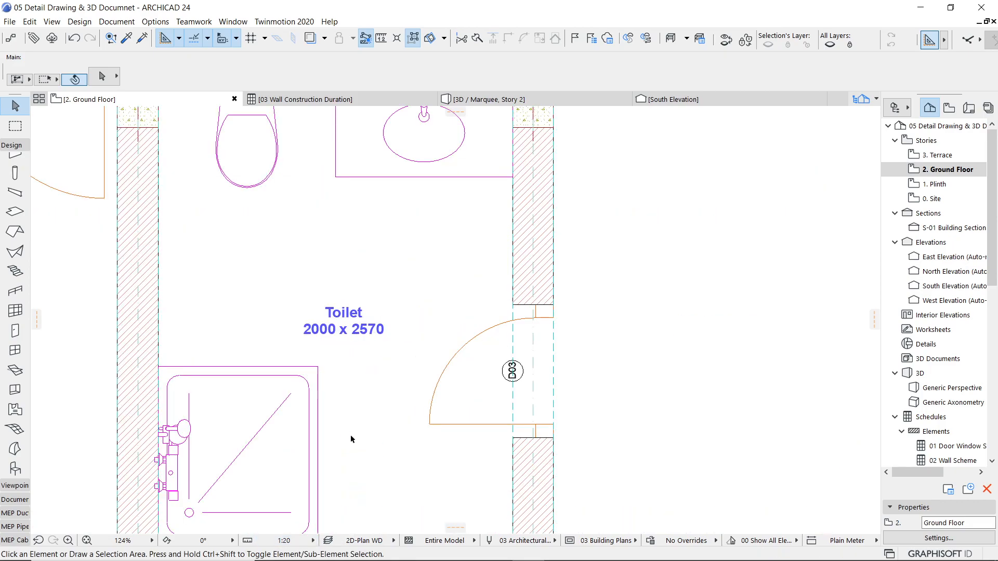
scroll(350, 439, down, 4)
middle_drag(335, 367, 381, 347)
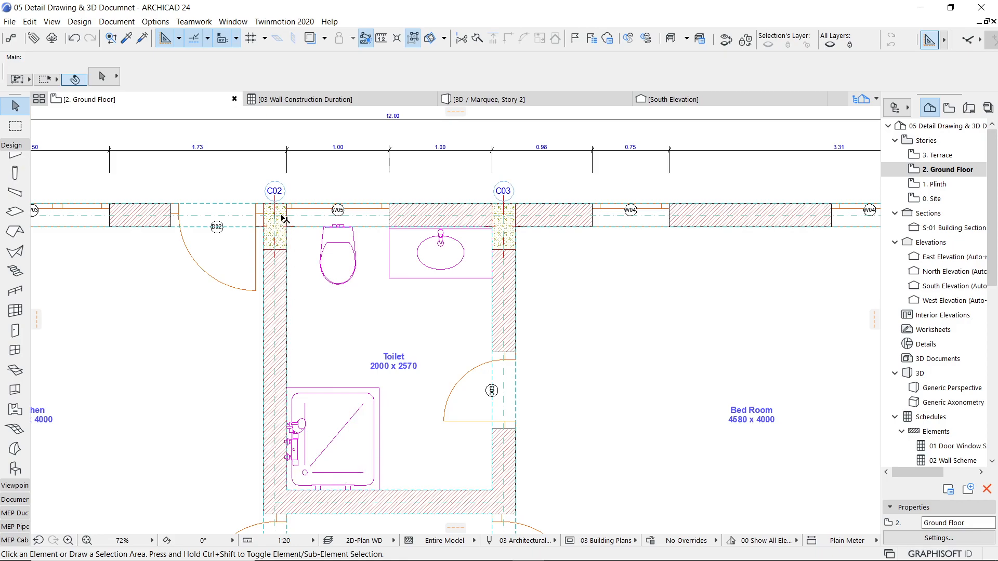
click(389, 369)
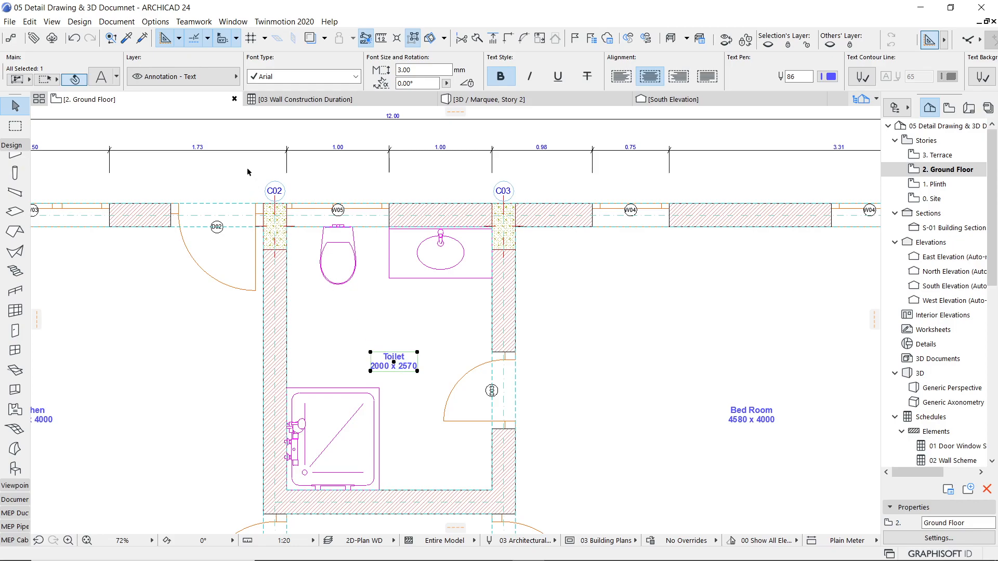
key(Escape)
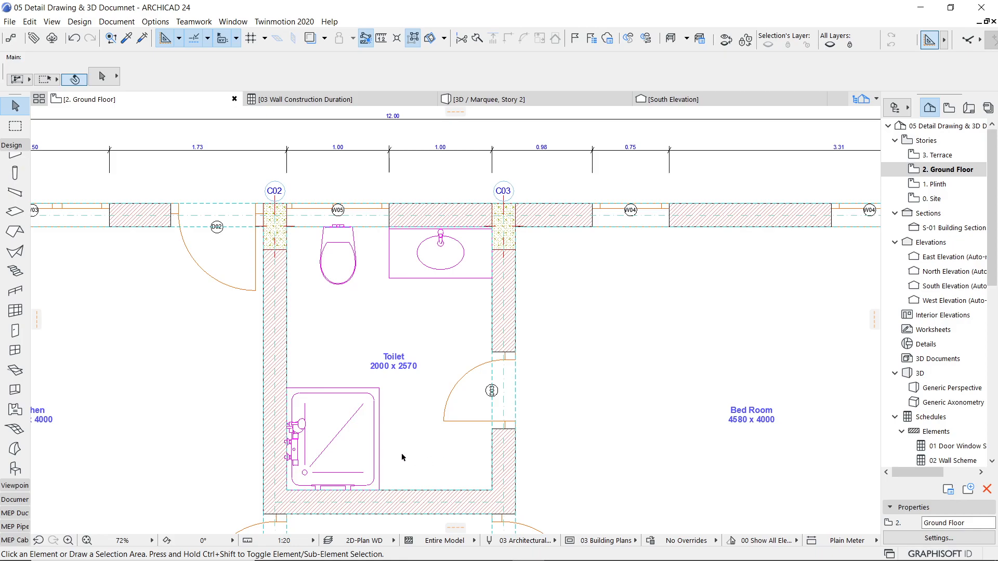
click(328, 541)
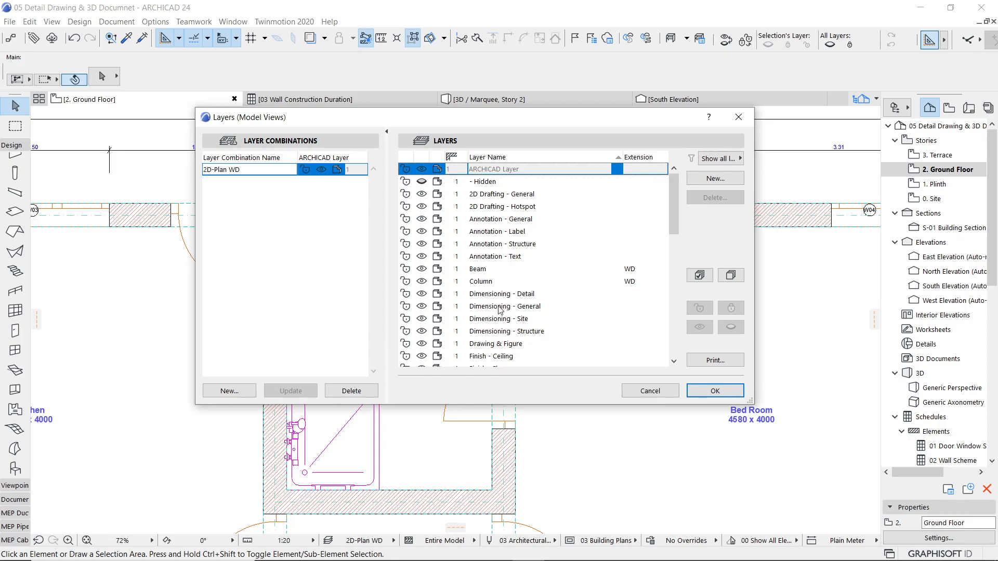
click(643, 390)
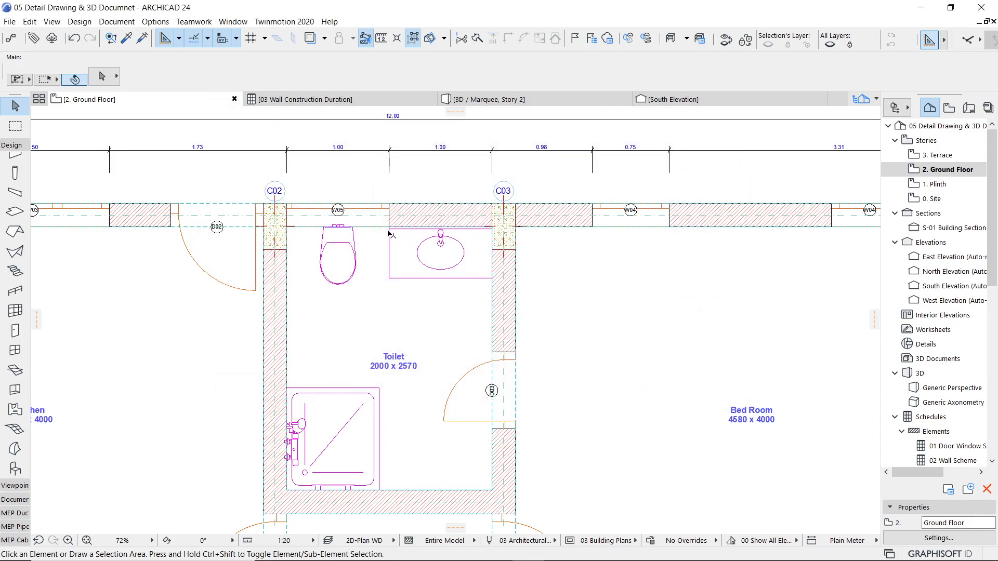
Activate the Dimension tool and assign its dimensions to the Dimensioning - Detail layer
click(14, 147)
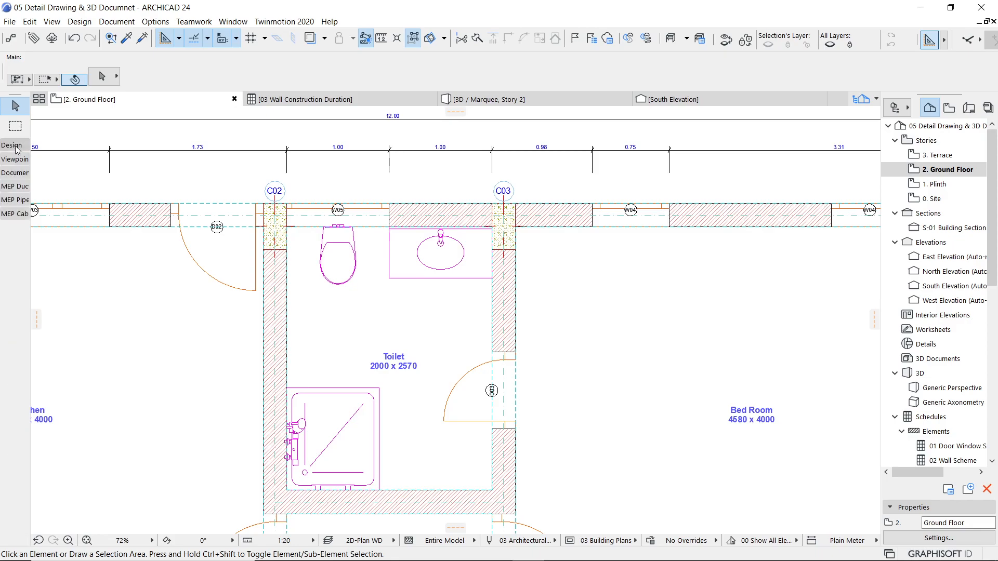
click(14, 173)
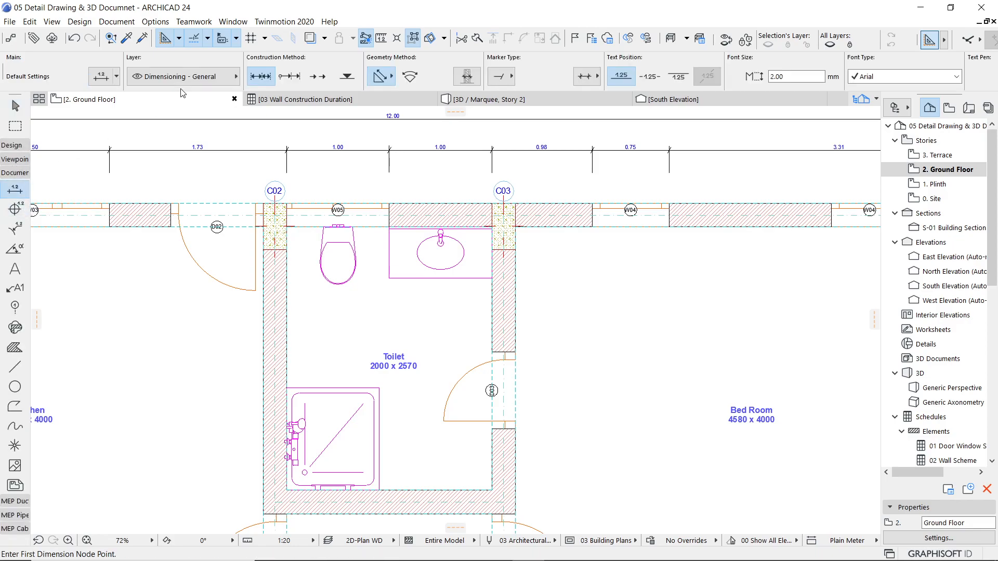
click(182, 77)
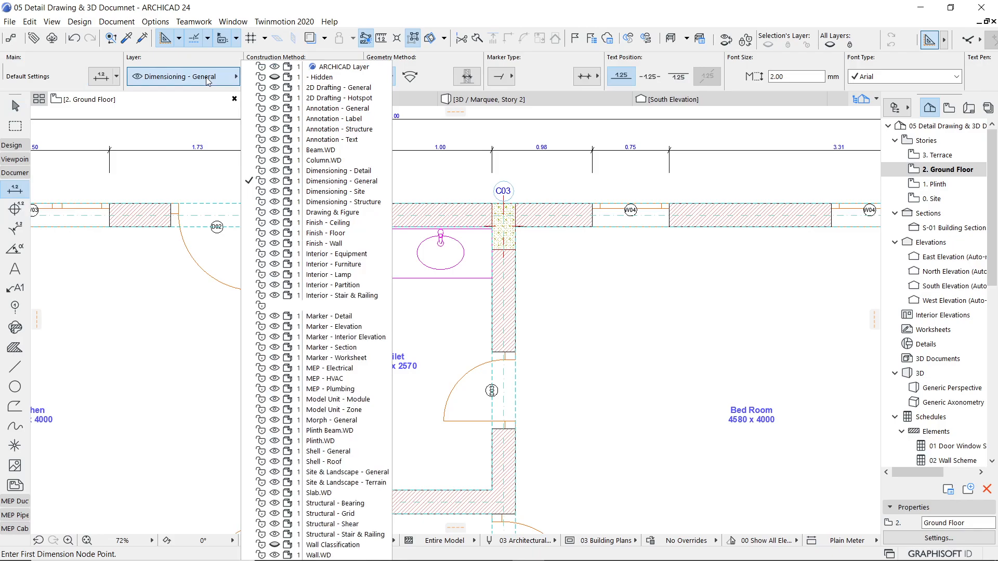
click(360, 170)
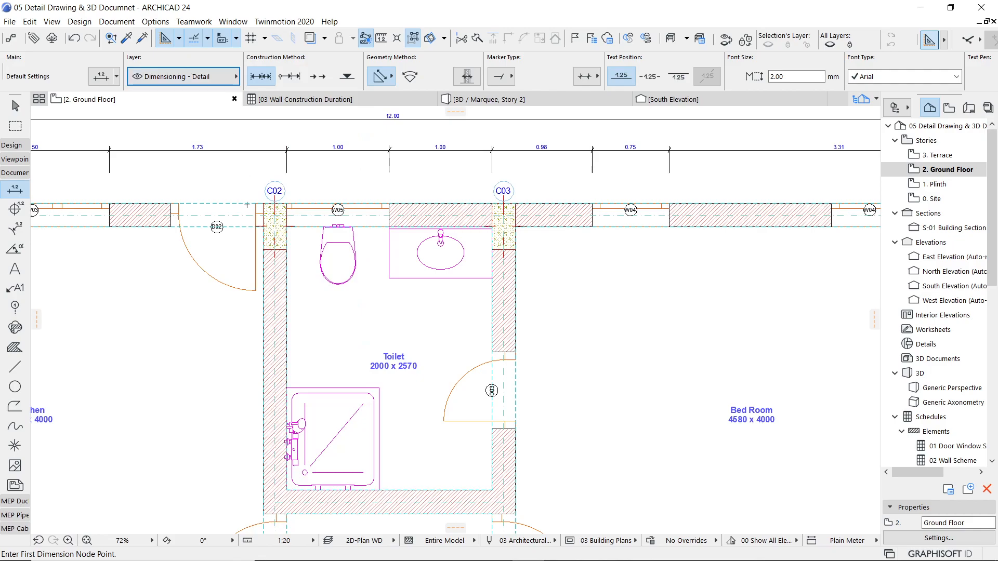
Add a horizontal dimension chain across the toilet's inner width below window W05, with an intermediate node at the basin counter's near edge
scroll(311, 232, up, 4)
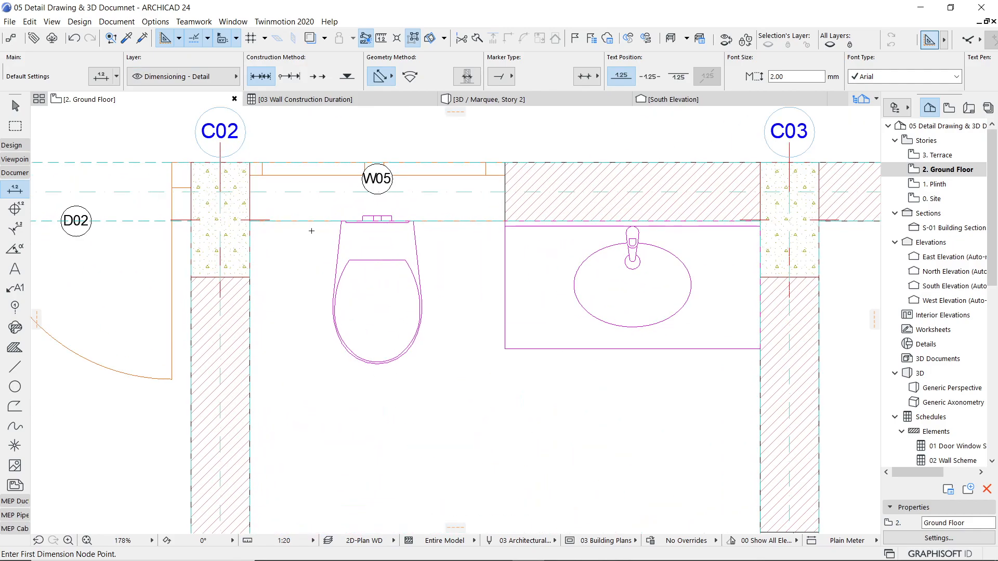
scroll(253, 237, up, 4)
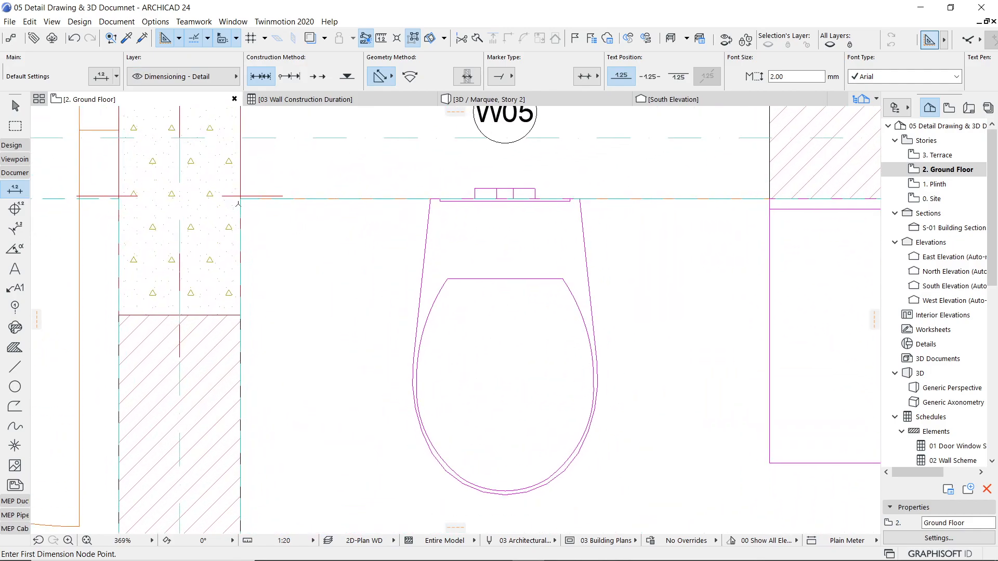
click(241, 198)
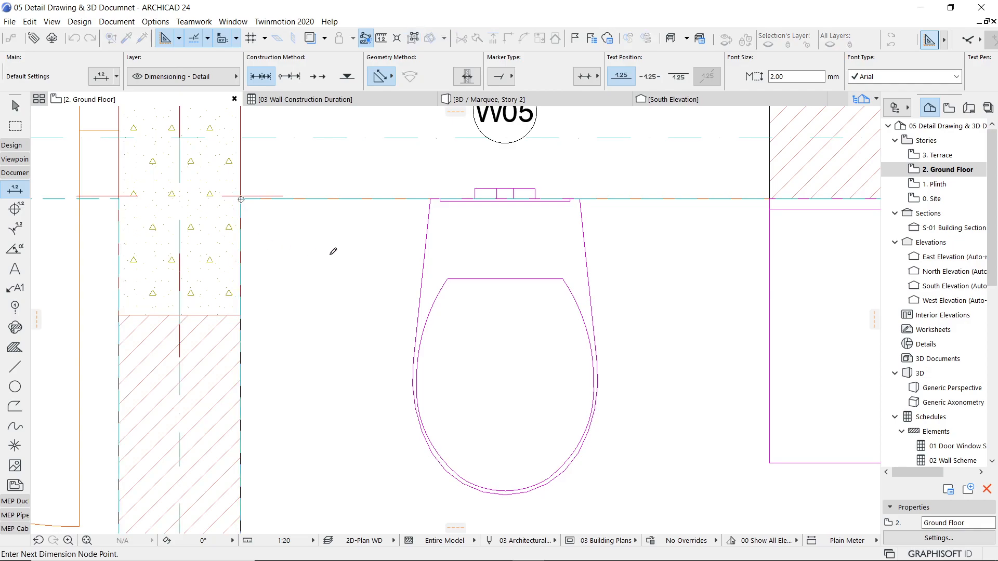
click(769, 198)
scroll(611, 273, down, 3)
middle_drag(610, 273, 208, 277)
scroll(617, 232, up, 5)
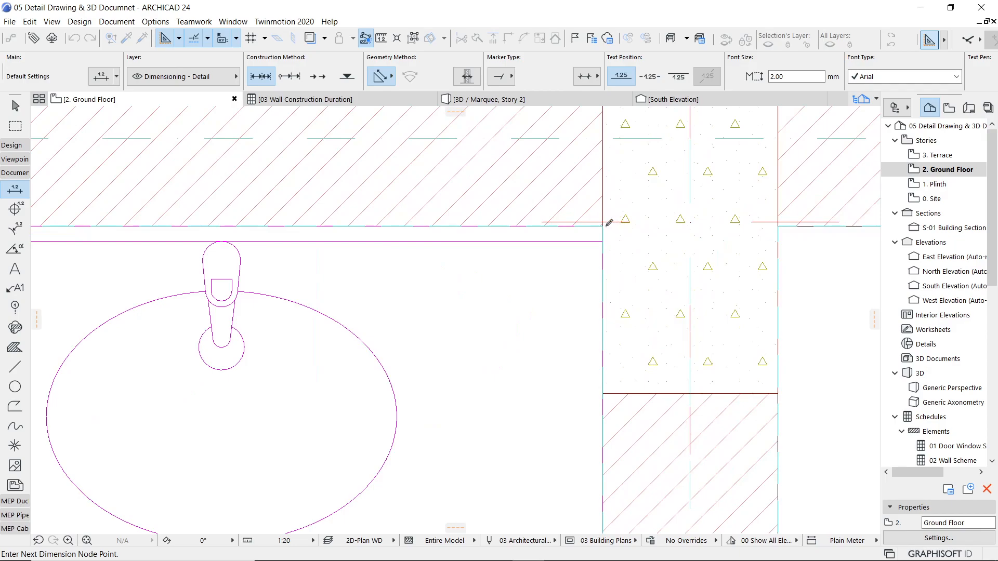
scroll(555, 214, down, 5)
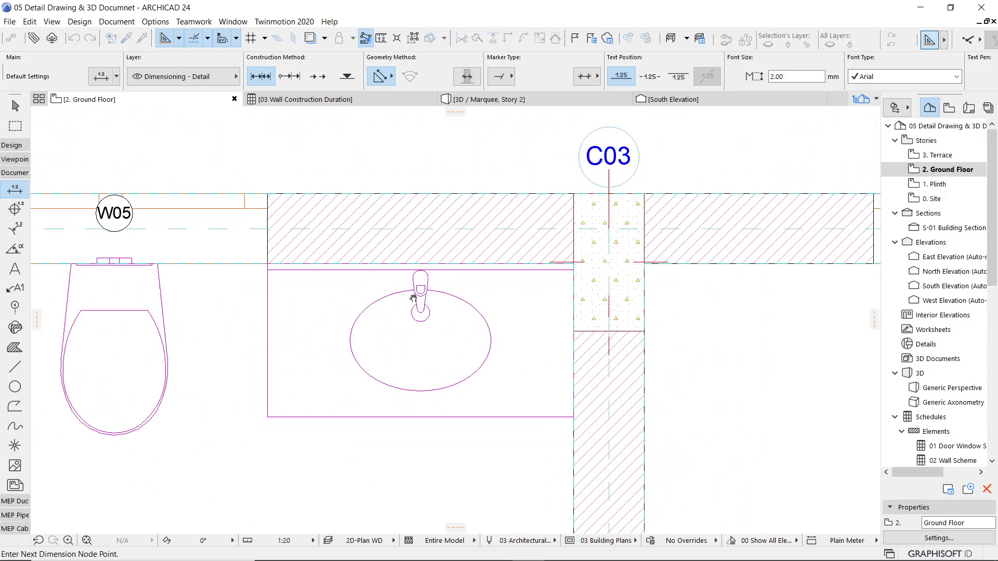
double_click(526, 216)
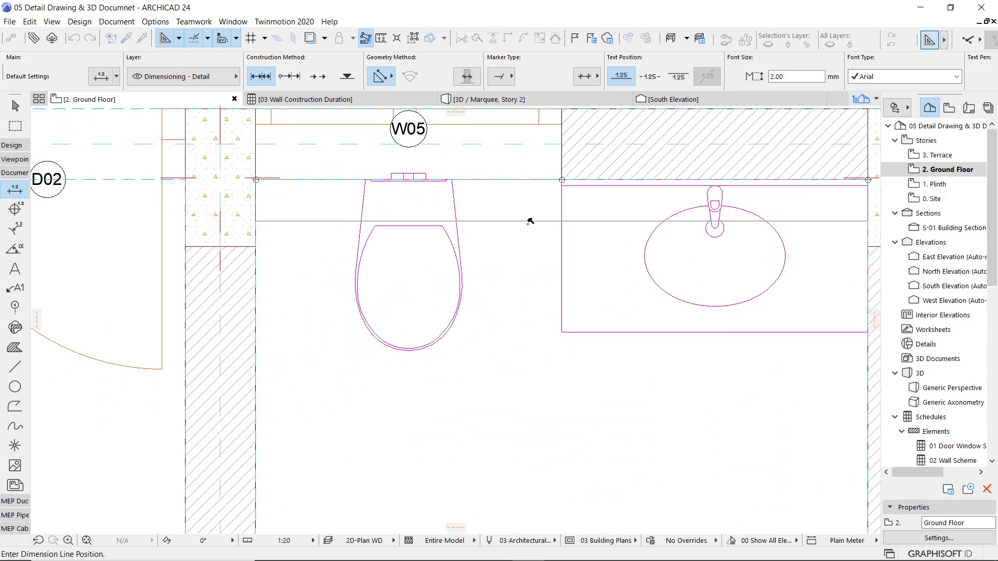
click(528, 228)
Dimension from the wall face at column C02 to the WC's centre, placing the line above the first chain
middle_drag(496, 327, 456, 261)
scroll(456, 260, down, 1)
scroll(455, 261, down, 2)
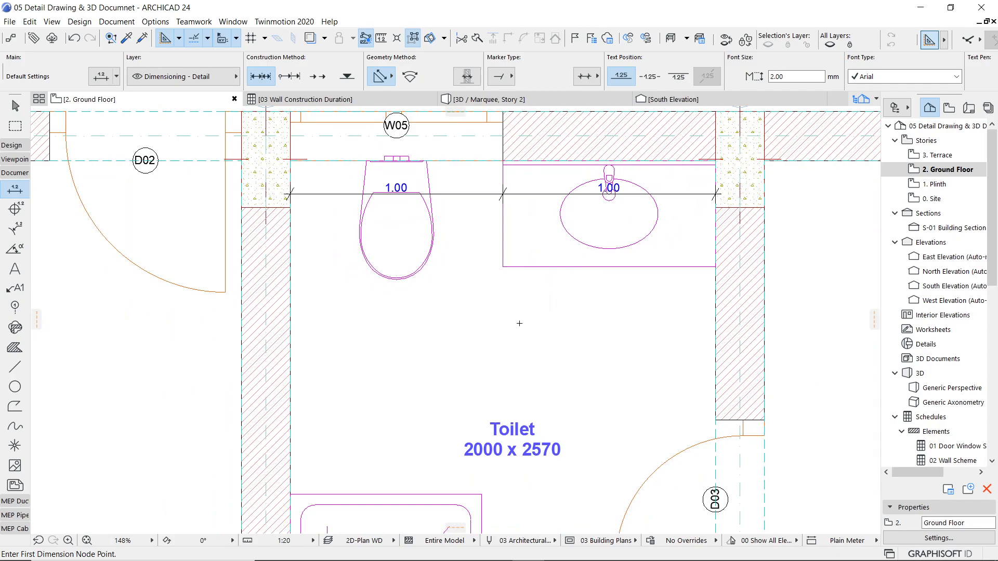
scroll(342, 181, up, 3)
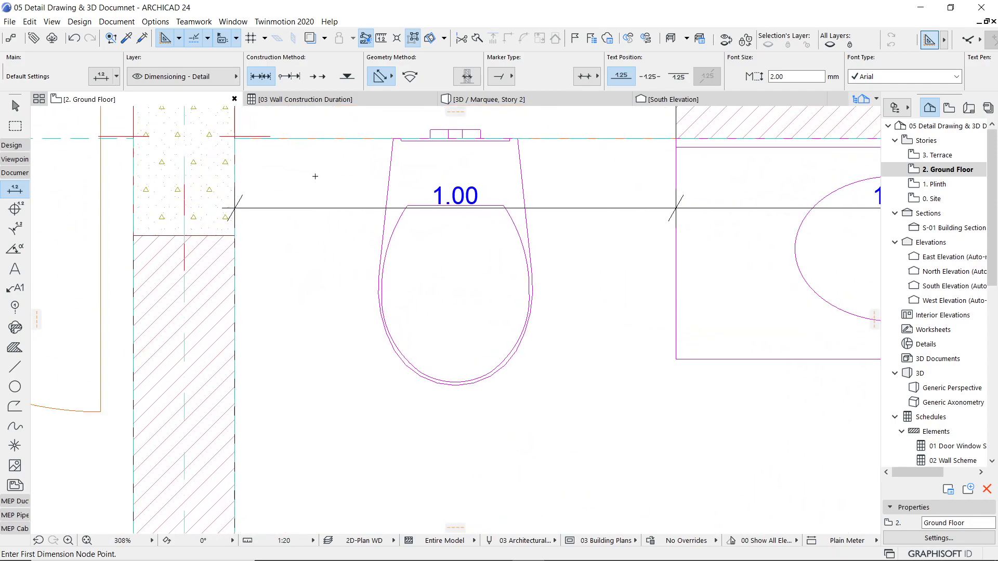
click(235, 139)
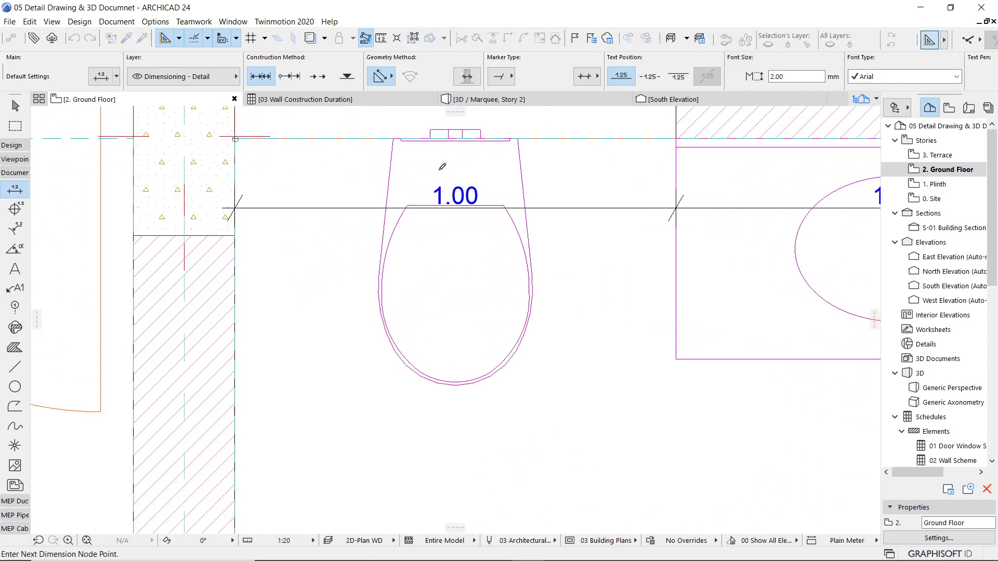
double_click(455, 139)
click(442, 168)
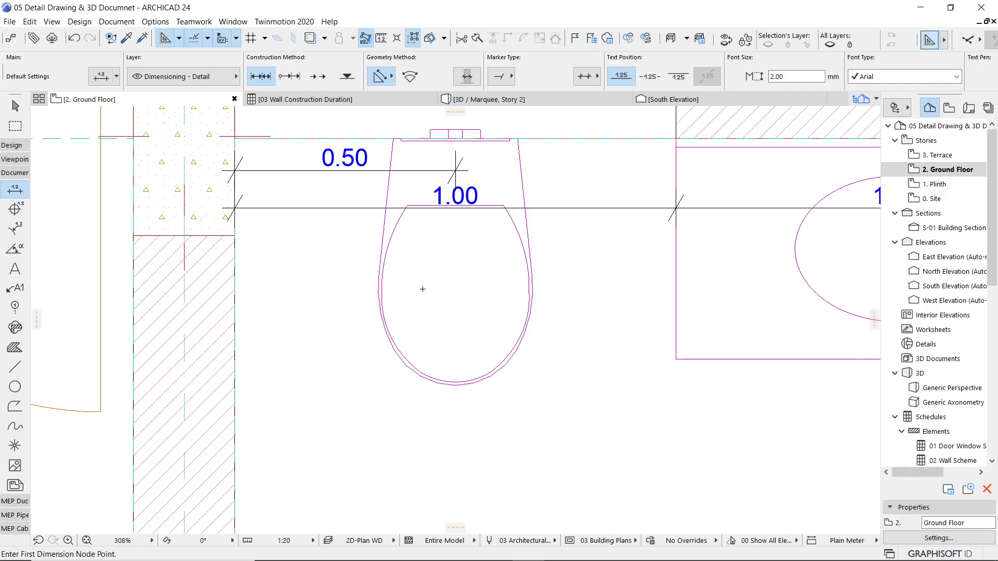
Extend the WC dimension chain with nodes at the washbasin's centre and the wall face at column C03
scroll(422, 289, down, 3)
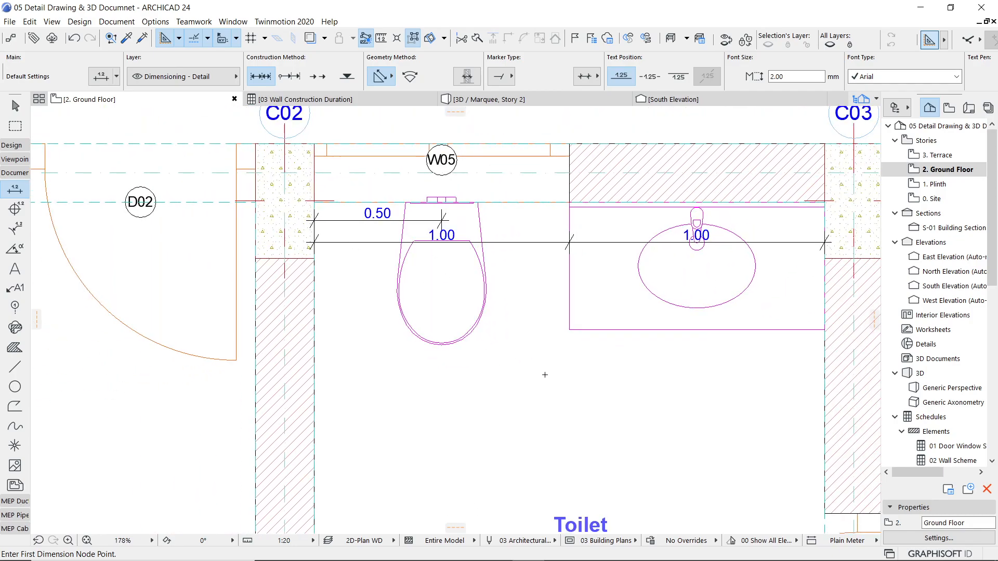
middle_drag(544, 376, 385, 373)
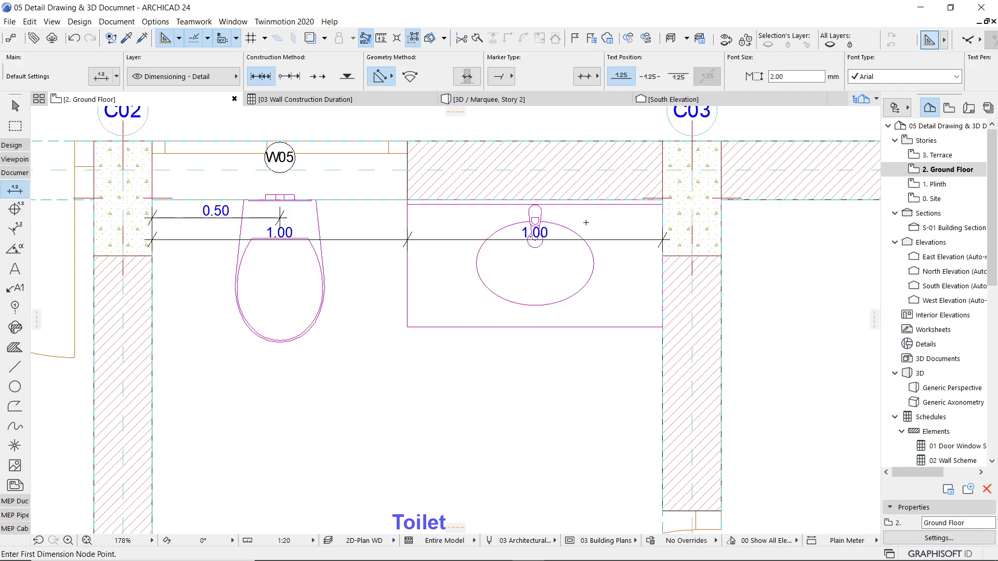
key(Escape)
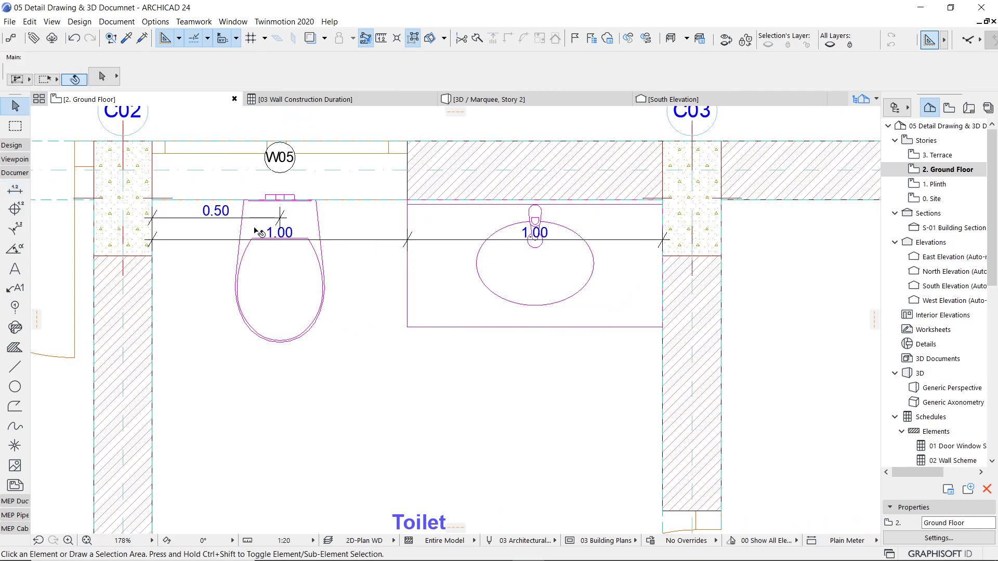
click(254, 218)
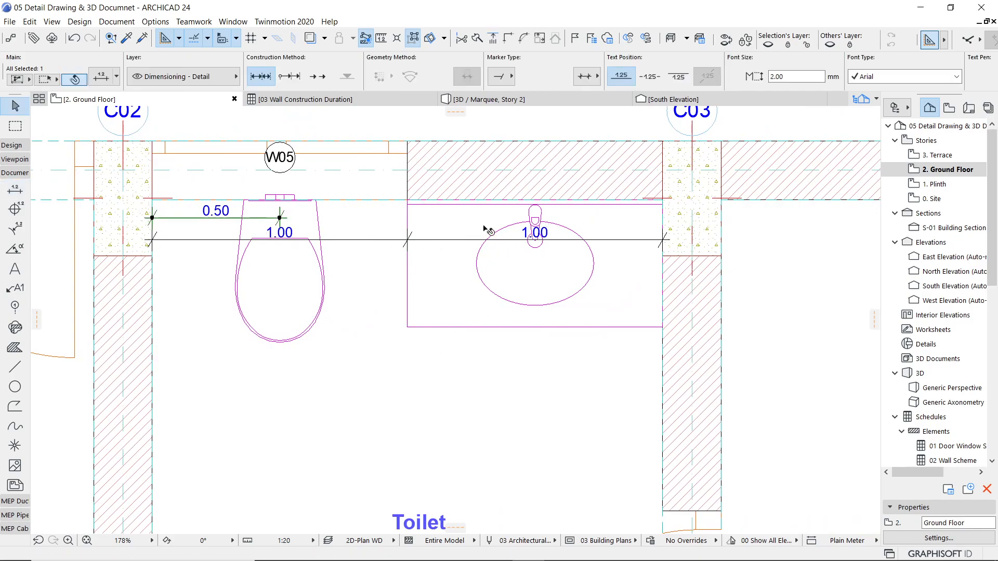
scroll(534, 205, up, 3)
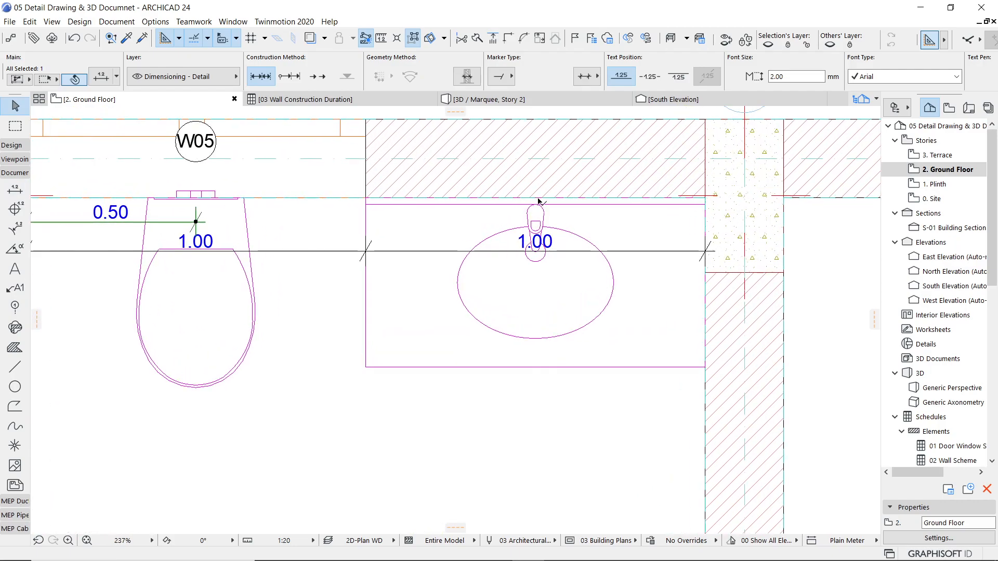
click(537, 203)
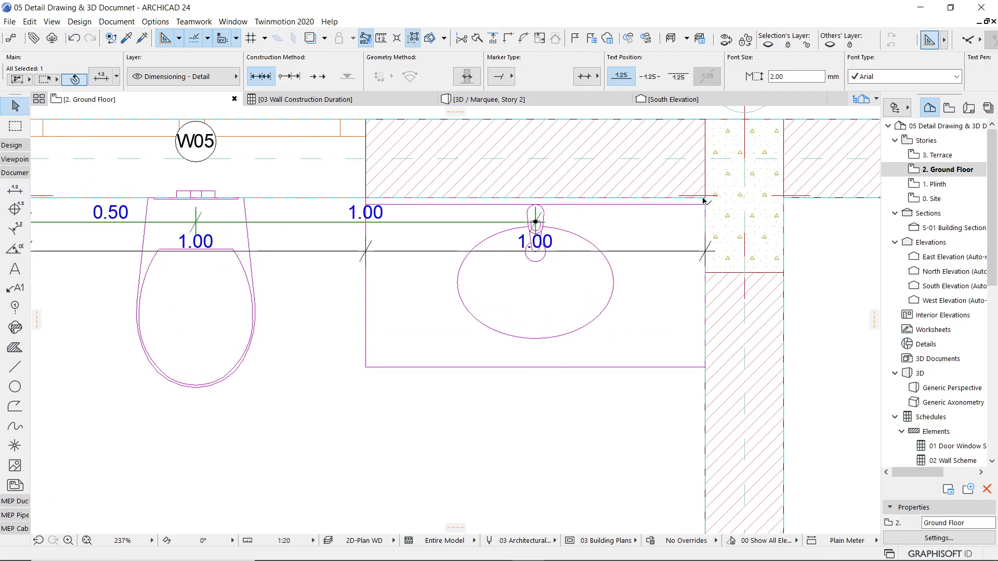
scroll(704, 200, up, 3)
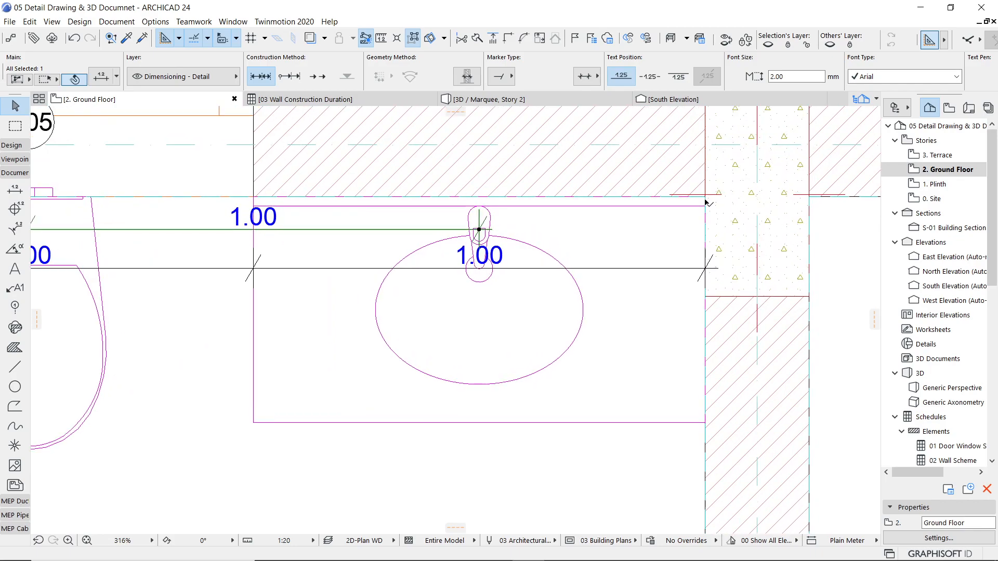
click(705, 199)
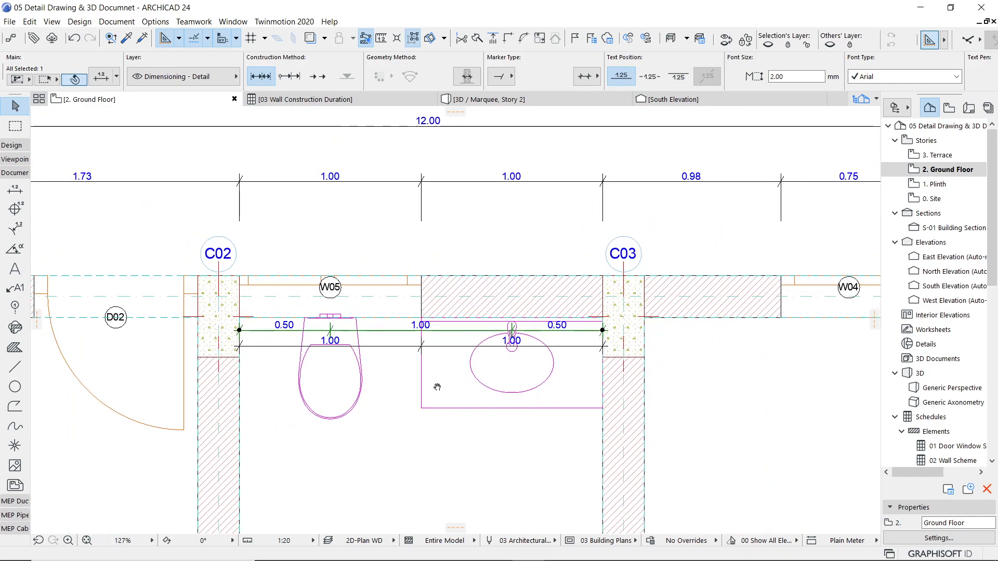
Move the lower toilet dimension chain down about 62 mm, away from the fixture-centre chain
middle_drag(429, 399, 518, 273)
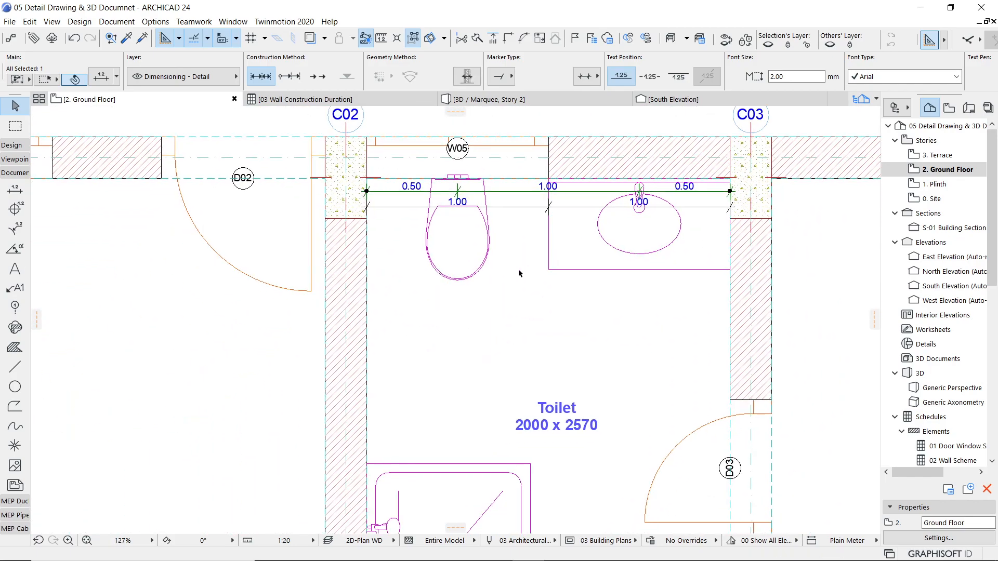
click(579, 208)
click(579, 208)
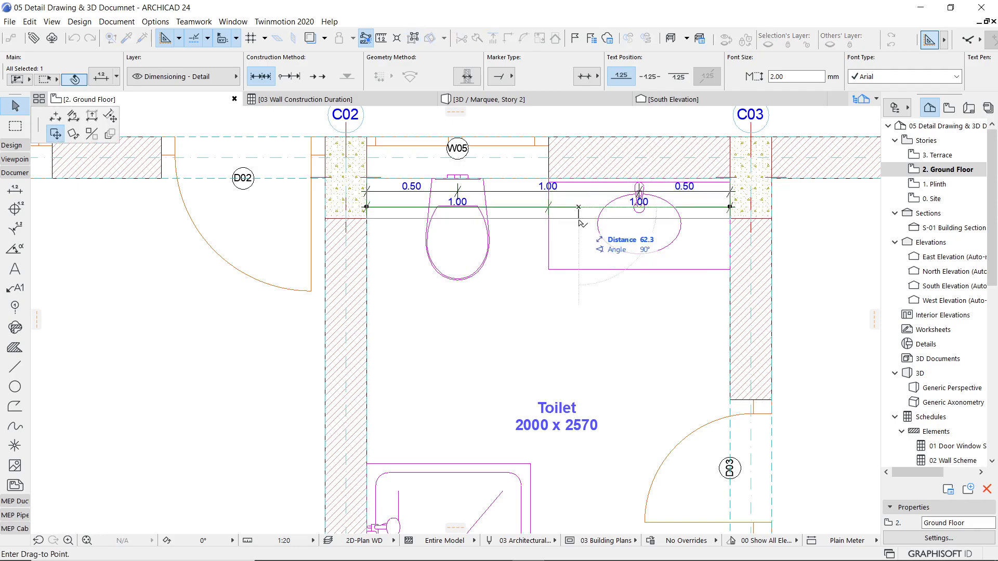
click(579, 219)
Move the fixture-centre dimension chain slightly down, closer to the lower chain, and deselect it
click(579, 194)
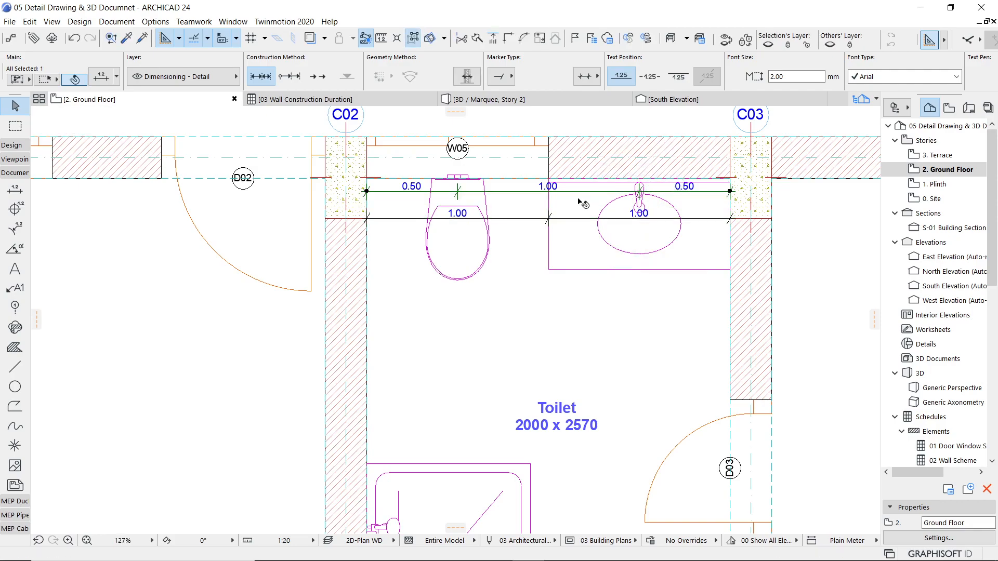
click(577, 191)
click(576, 203)
click(535, 318)
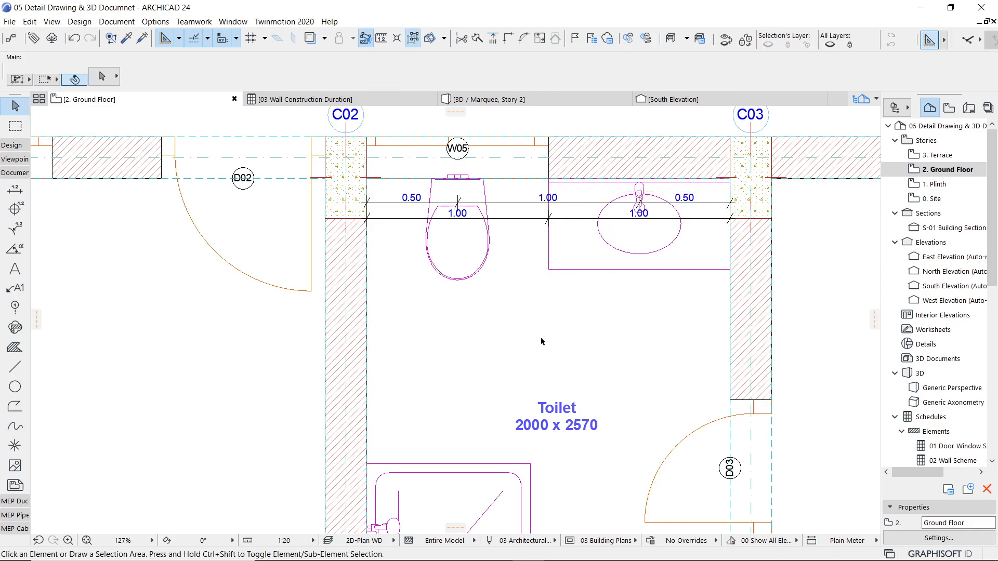
Dimension the toilet's C02-side wall with nodes at the lower corner, the shower's upper edge and the upper wall face, placing the line just inside
scroll(541, 336, down, 2)
scroll(541, 308, down, 4)
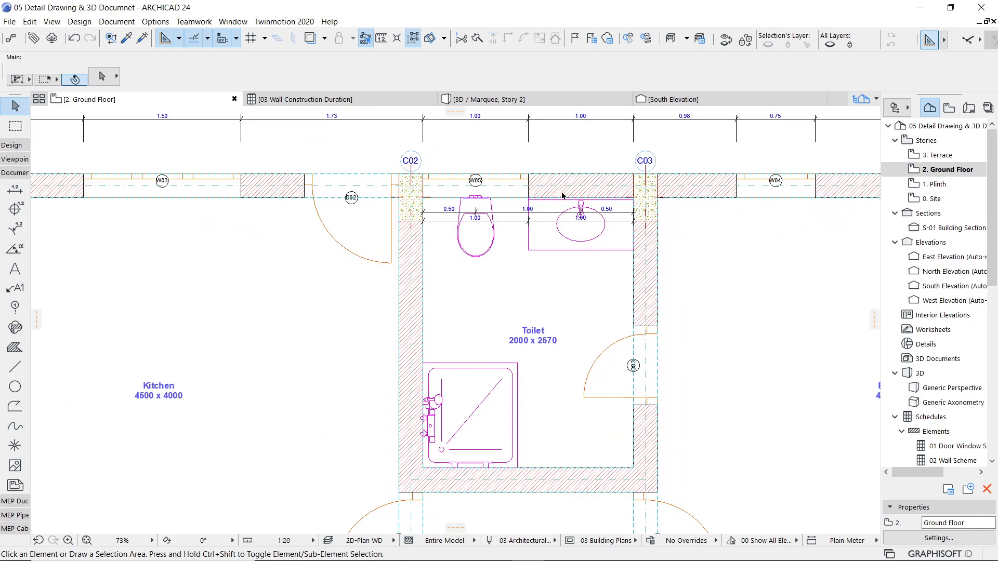
scroll(468, 315, up, 2)
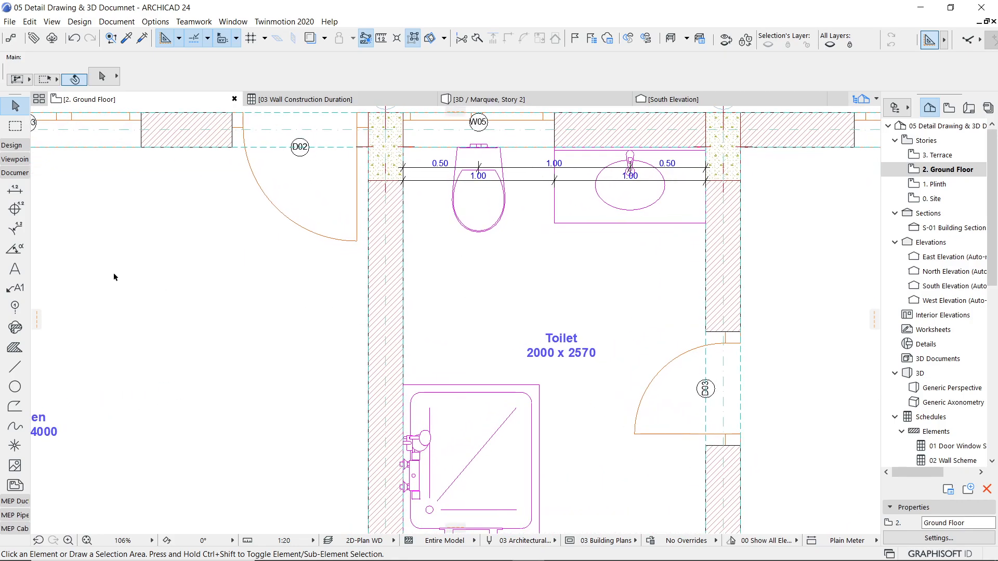
click(14, 192)
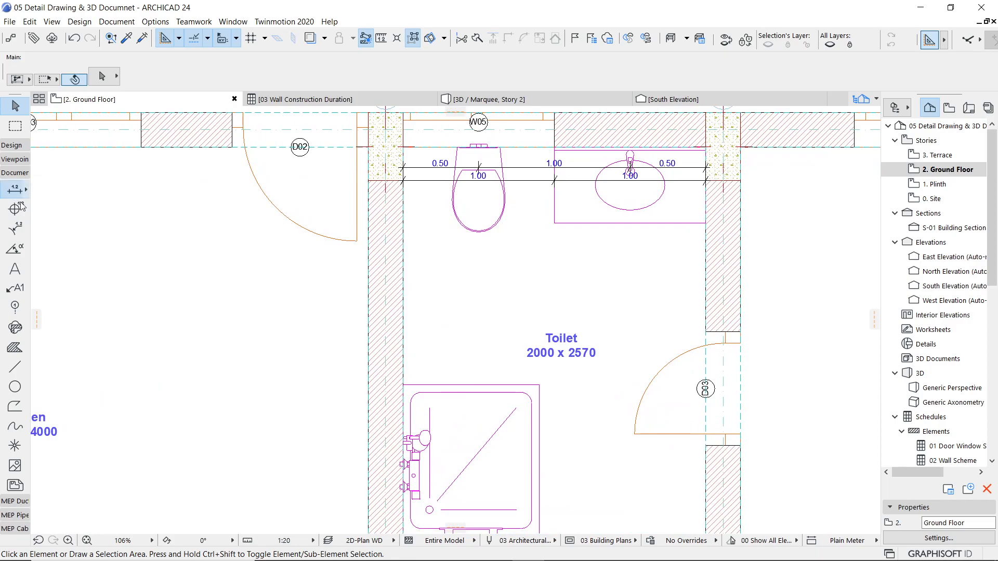
middle_drag(392, 459, 374, 346)
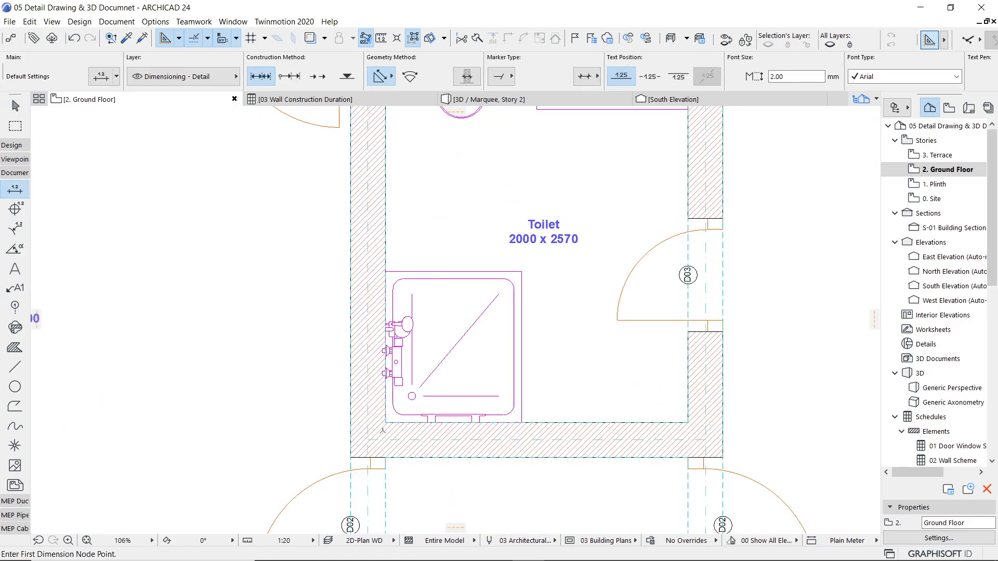
click(385, 422)
click(386, 272)
middle_drag(403, 223, 426, 387)
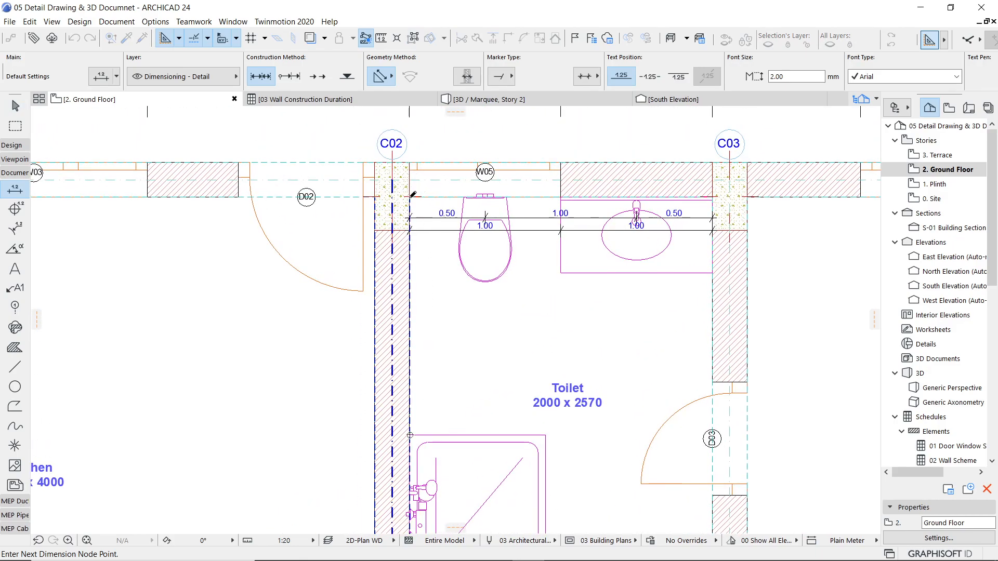
scroll(413, 195, up, 3)
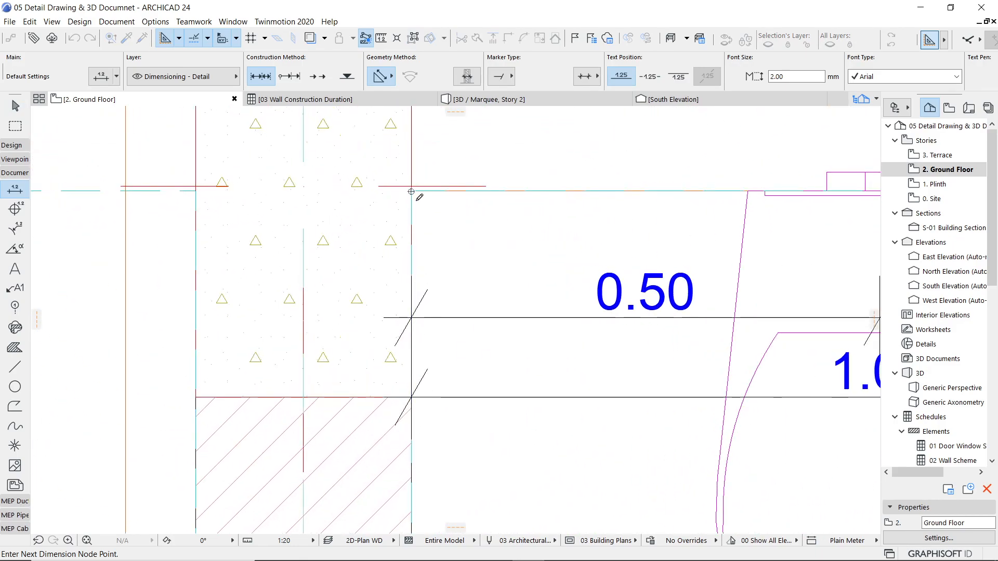
scroll(474, 280, down, 4)
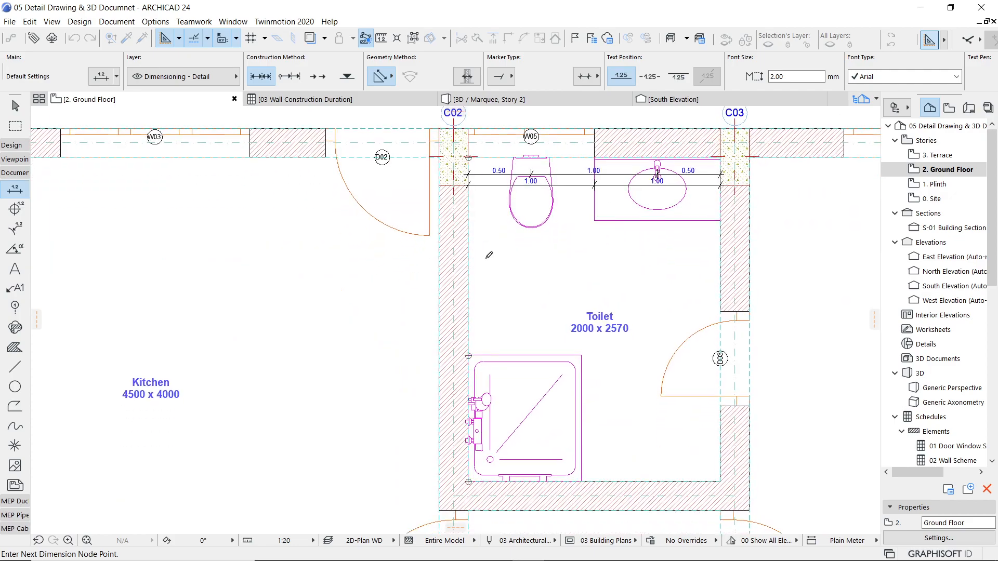
double_click(487, 259)
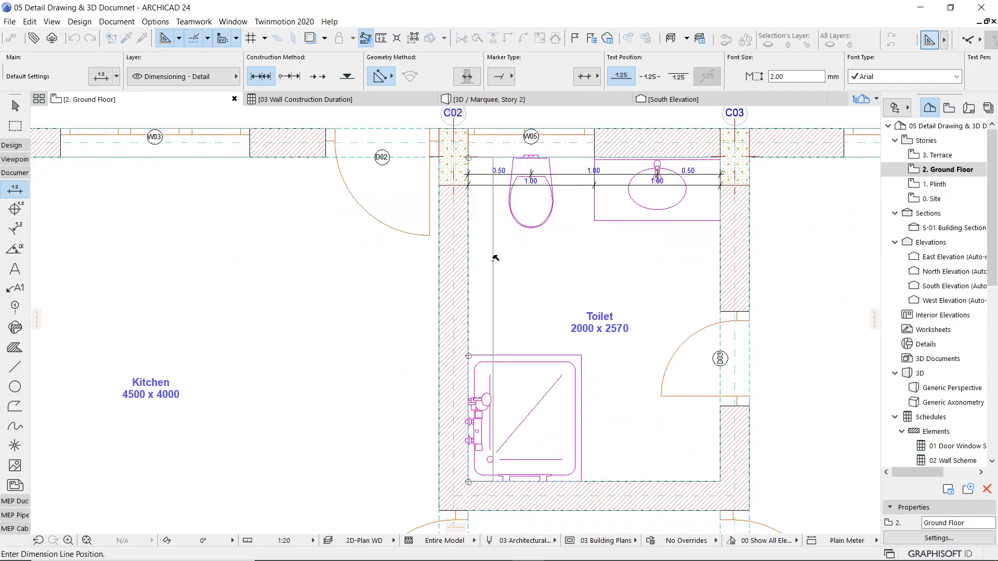
click(493, 257)
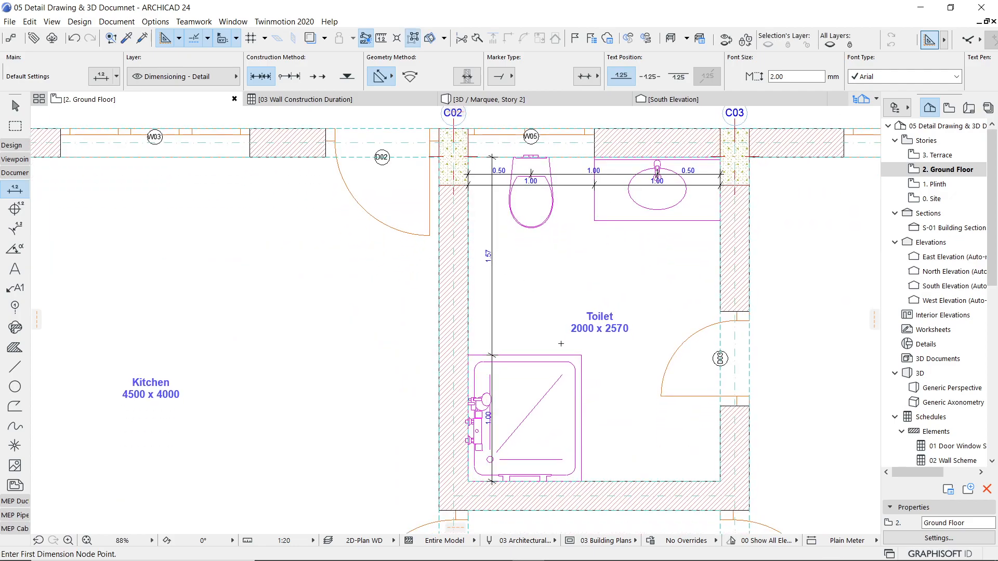
Dimension the toilet's D03 wall with nodes at the lower corner, both door-opening edges and the upper wall face, placing the line inside the room
middle_drag(538, 353, 500, 308)
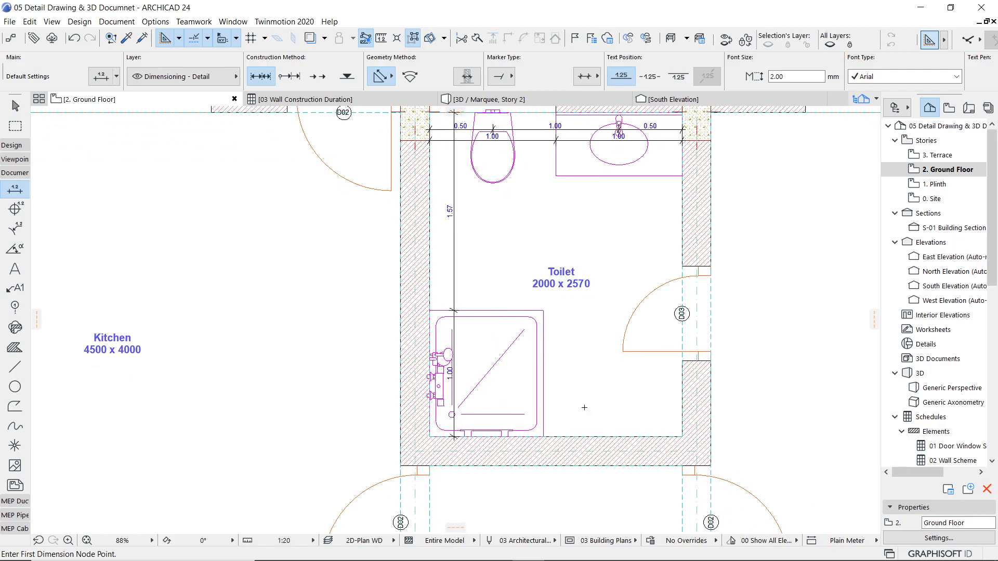
click(682, 437)
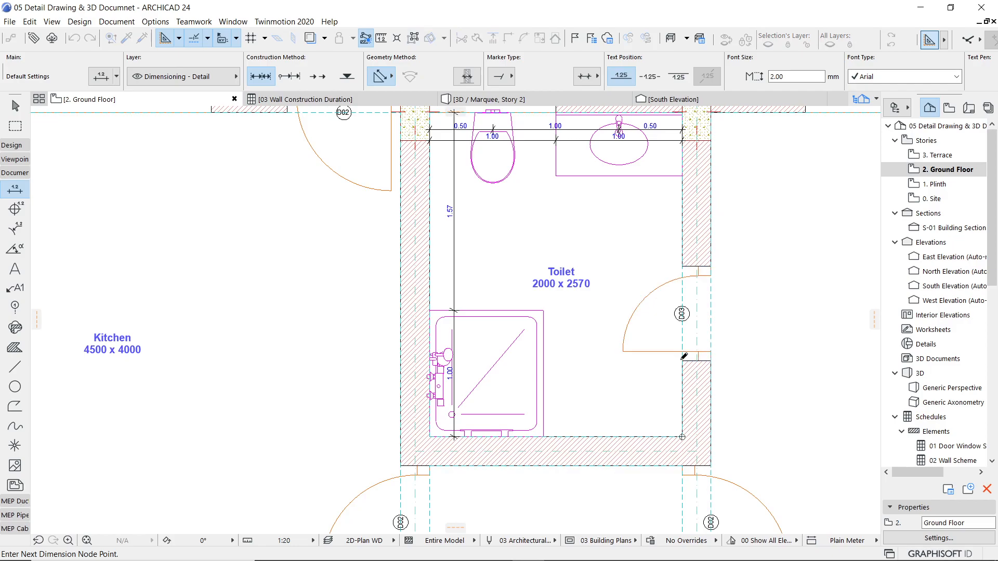
click(683, 267)
middle_drag(676, 160, 667, 229)
scroll(674, 183, up, 6)
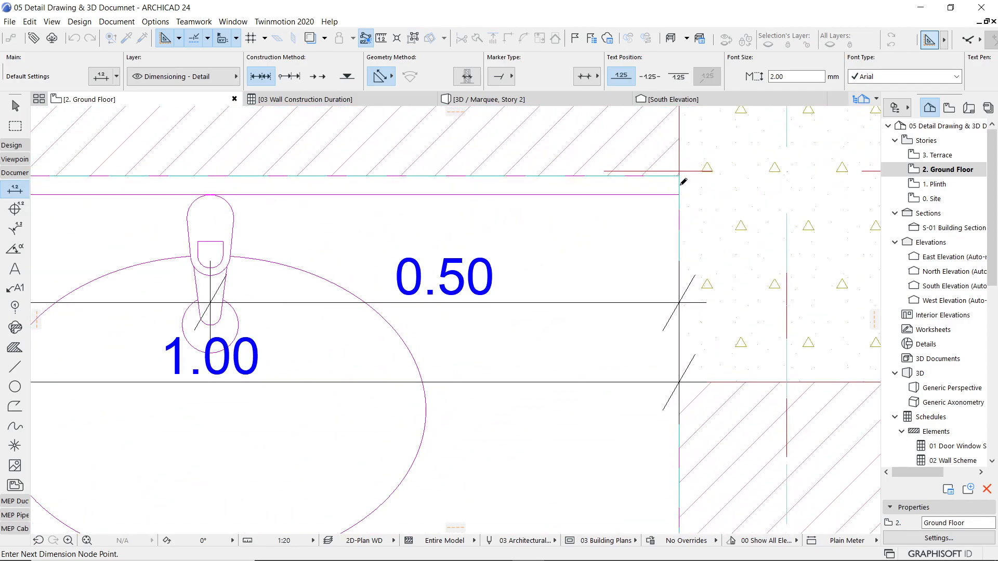
click(679, 177)
scroll(650, 342, down, 7)
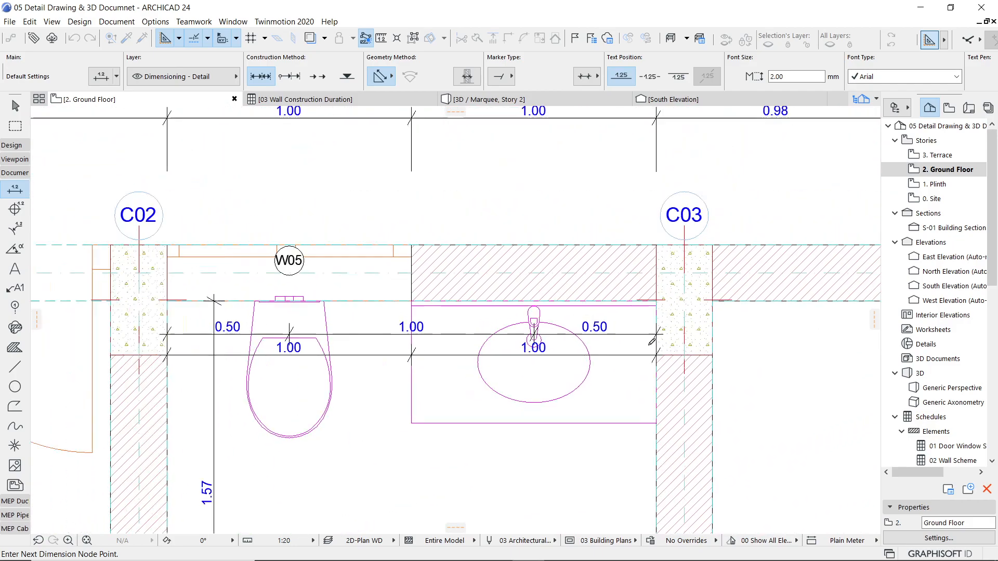
middle_drag(629, 453, 623, 305)
double_click(628, 328)
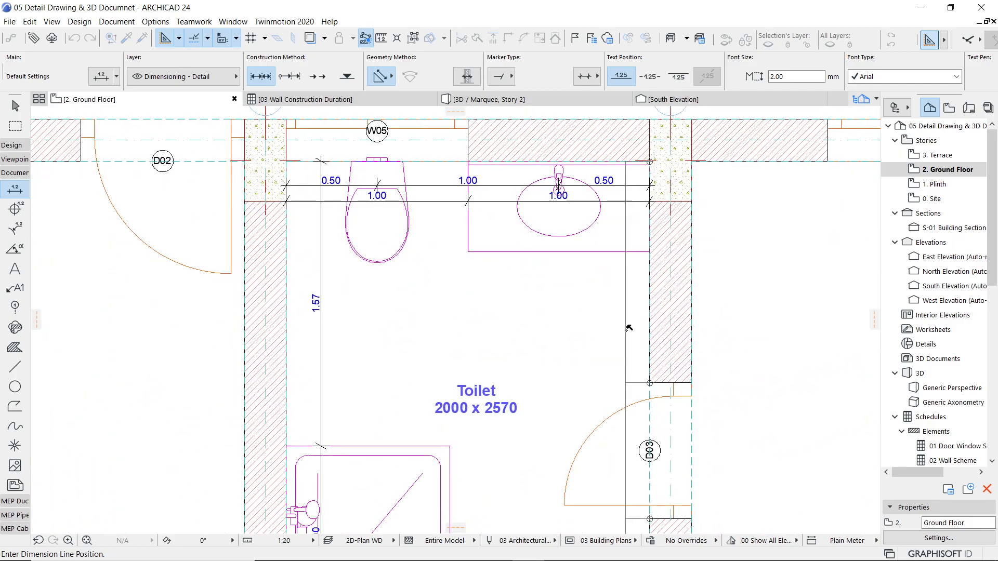
click(631, 332)
scroll(570, 358, down, 4)
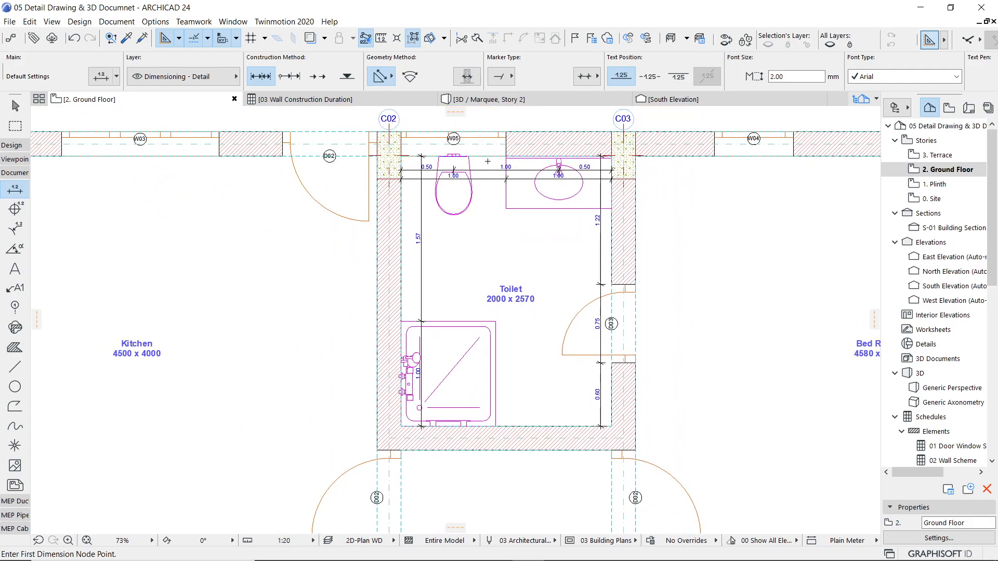
Open the A.01 Ground Floor layout and examine how the toilet dimensions appear on the sheet
click(969, 108)
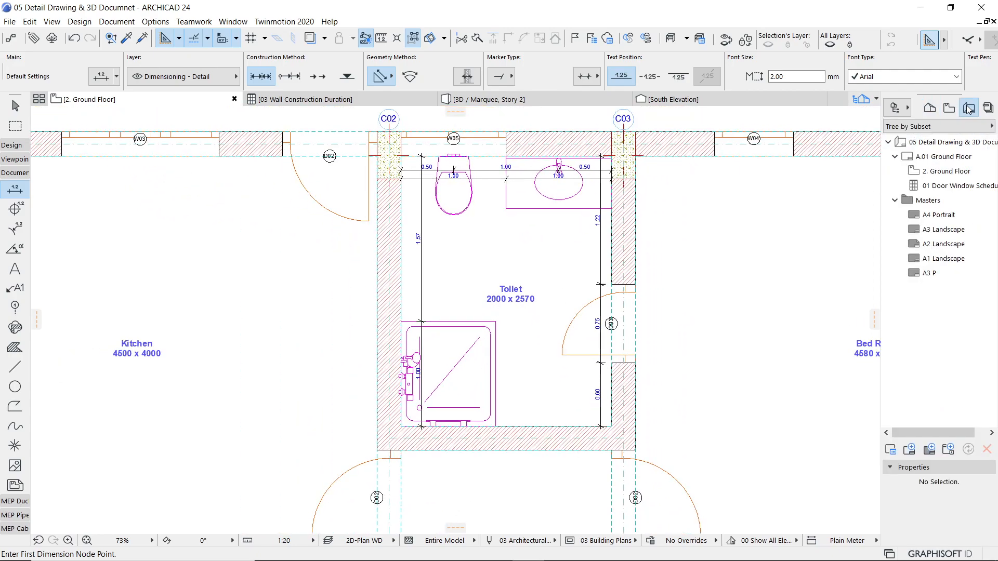
click(941, 156)
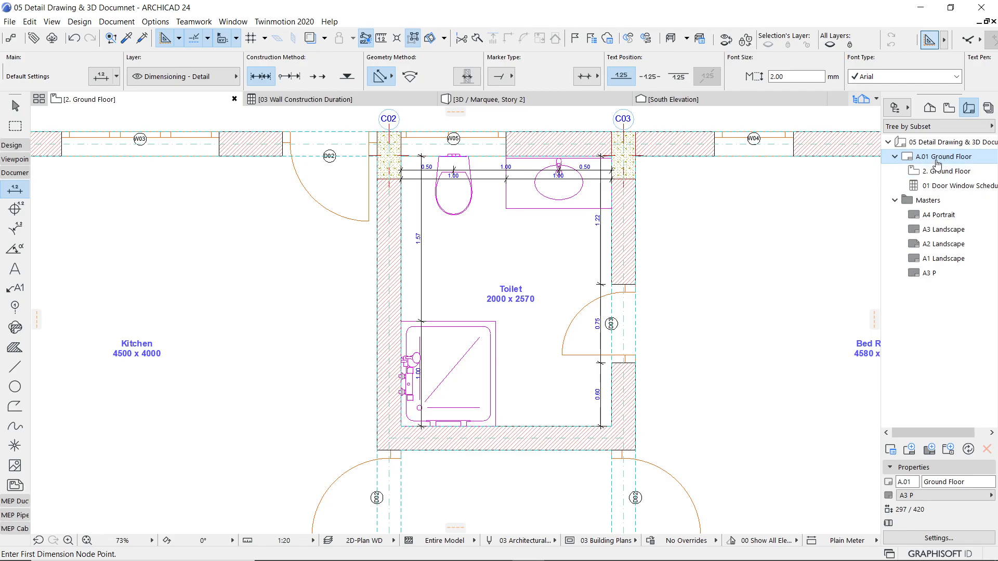
double_click(938, 159)
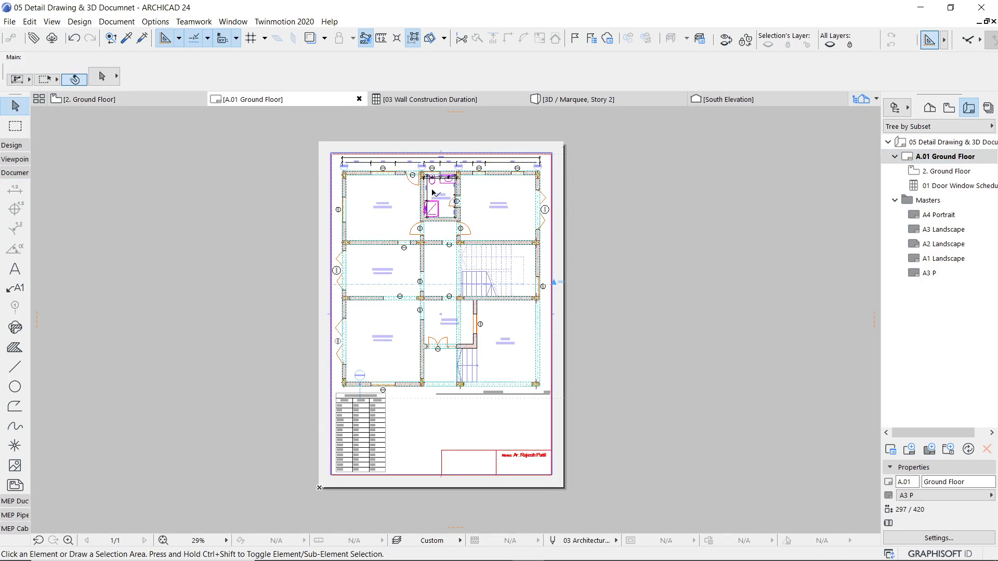
scroll(439, 193, up, 5)
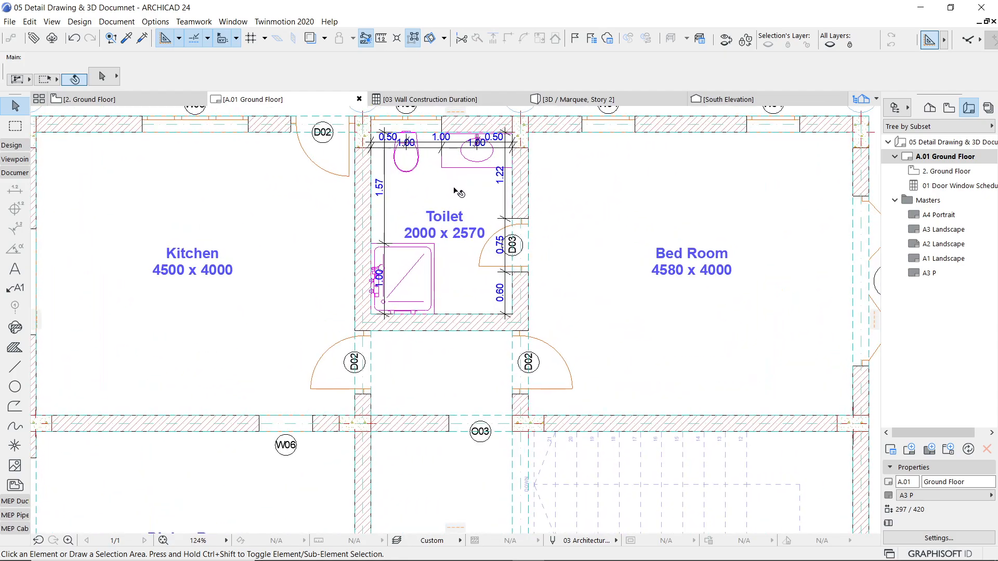
middle_drag(441, 331, 437, 369)
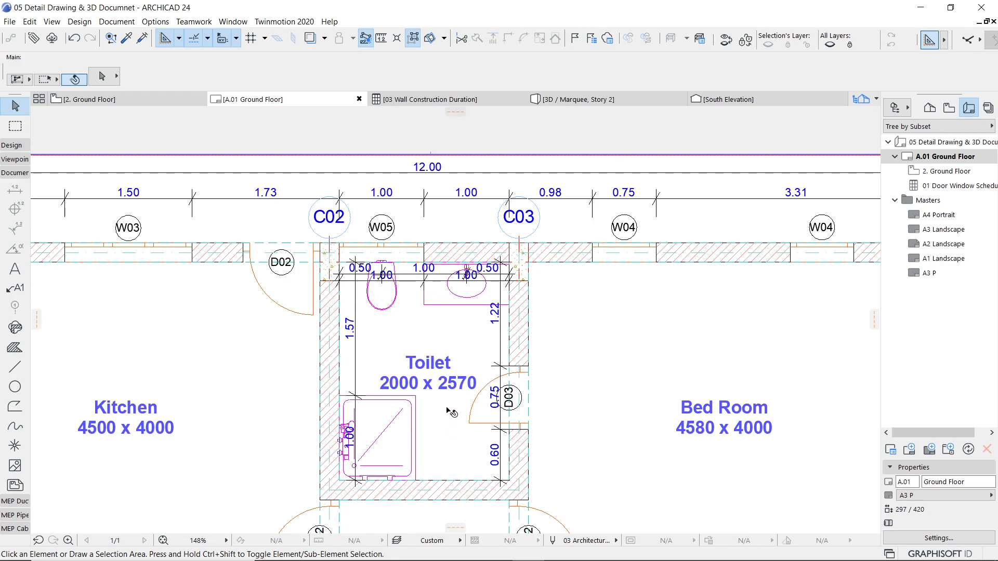
scroll(458, 382, down, 5)
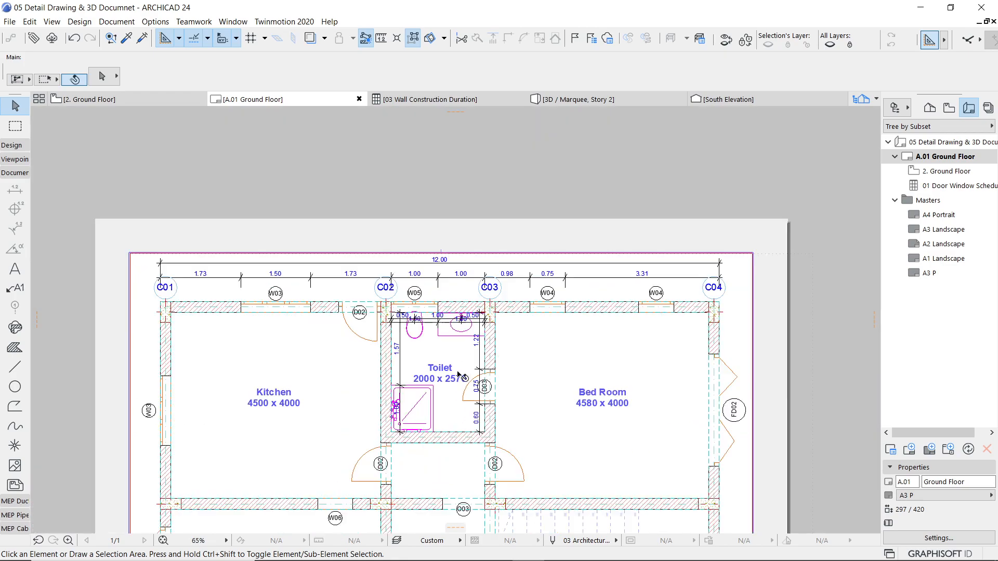
scroll(469, 384, down, 5)
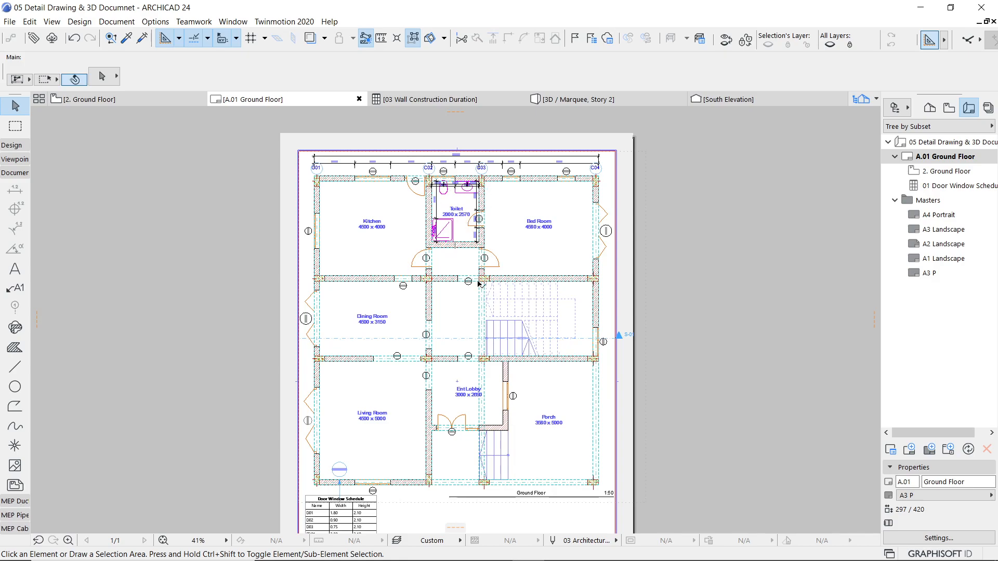
scroll(458, 338, down, 3)
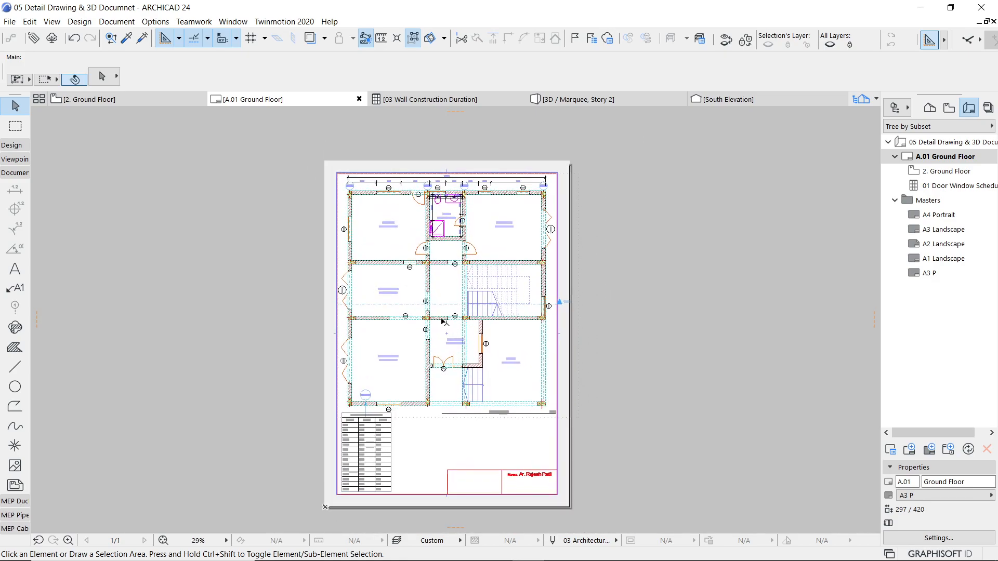
Return to the ground floor plan and hide the Dimensioning - Detail layer in the 2D-Plan WD layer combination
click(141, 99)
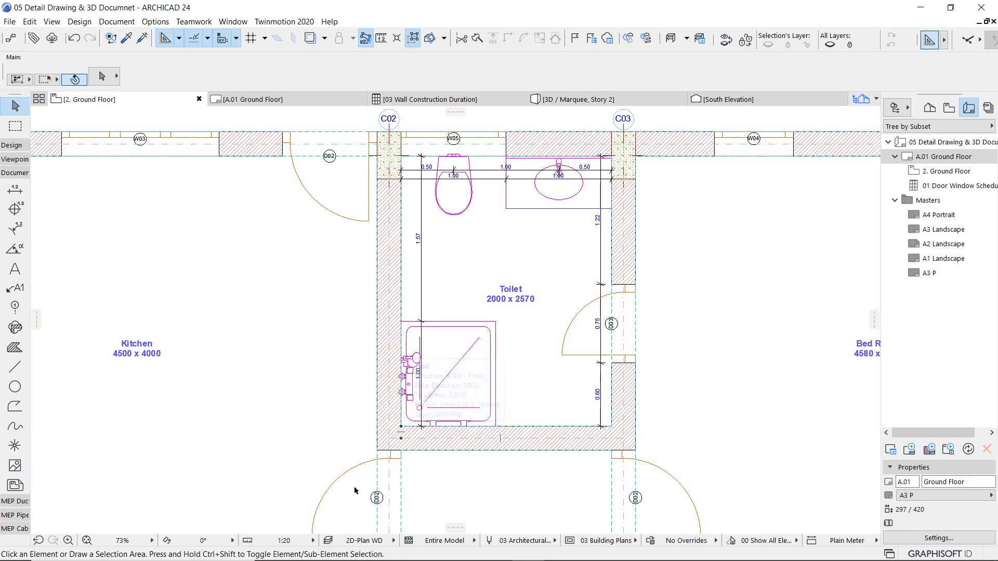
click(330, 543)
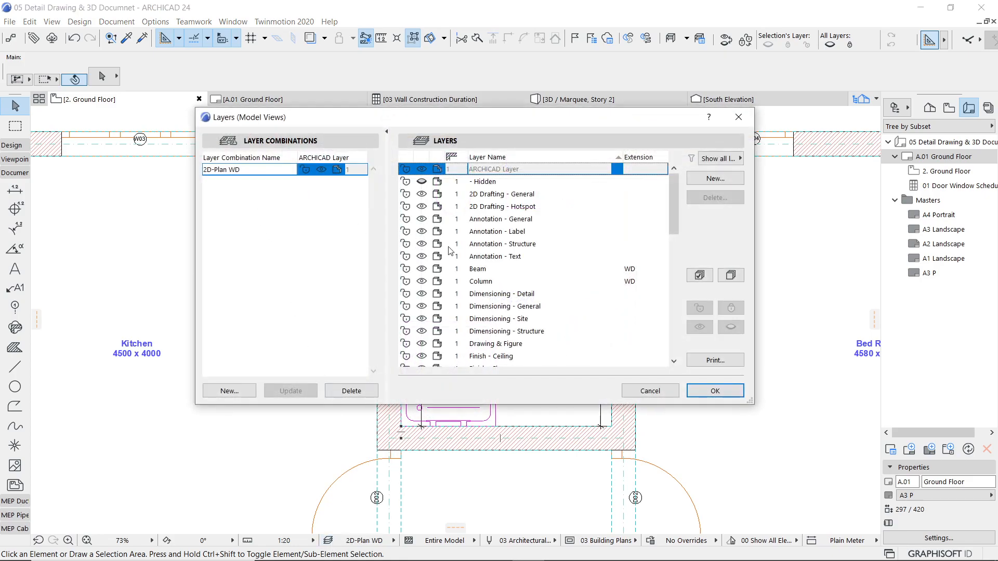
click(482, 294)
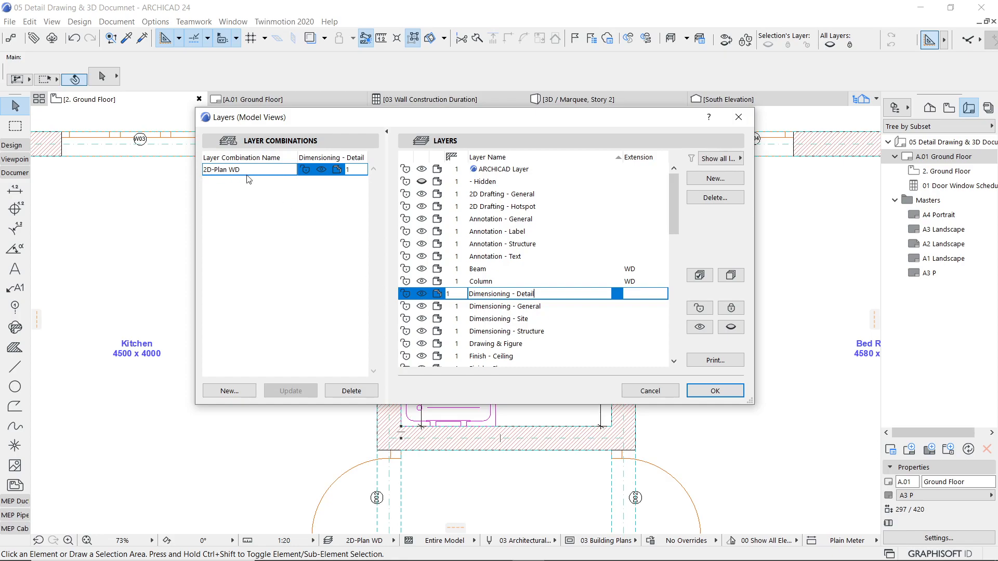
click(320, 170)
click(712, 391)
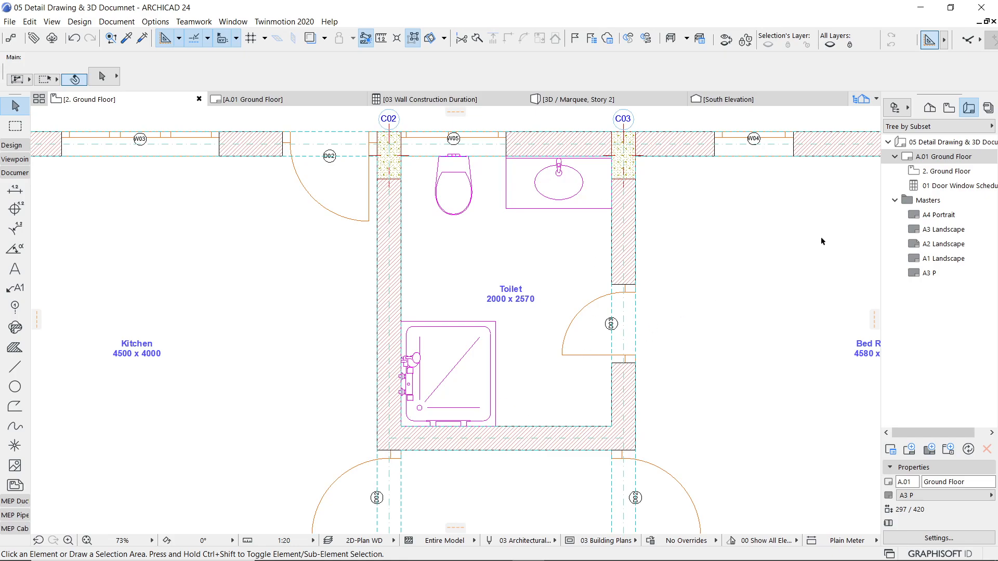
Check the toilet area on the A.01 Ground Floor layout for the detail dimensions
click(311, 99)
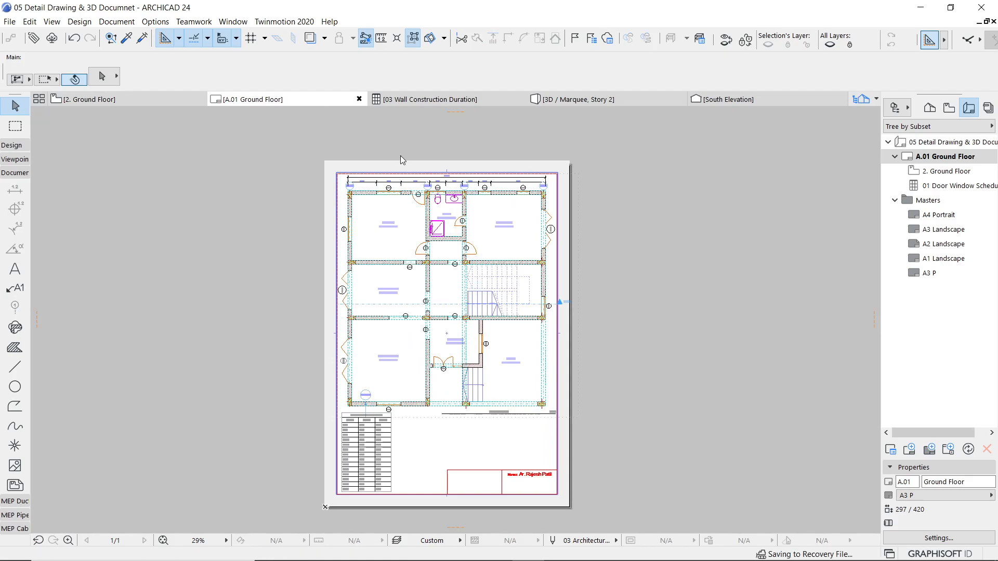
scroll(456, 207, up, 5)
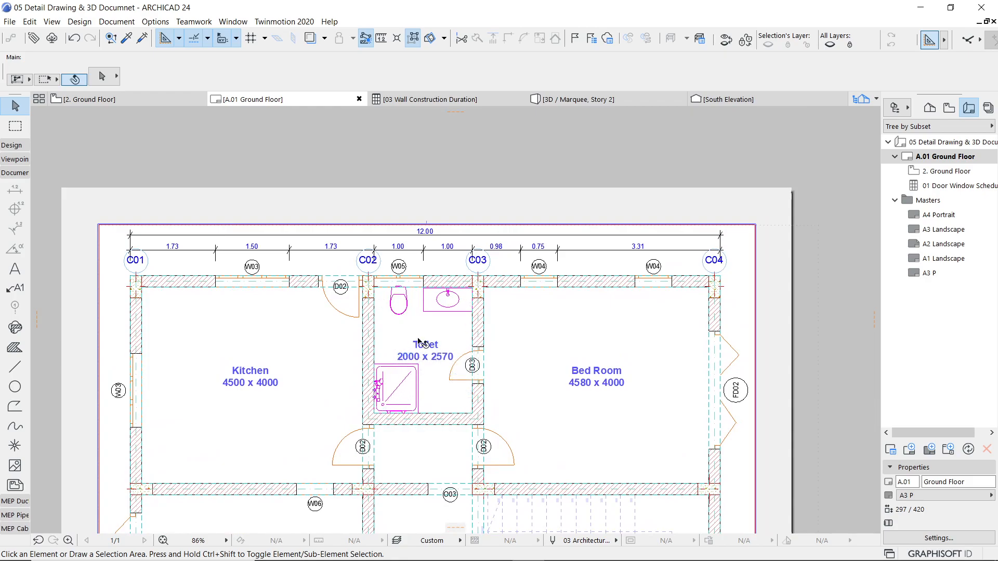
scroll(422, 341, down, 5)
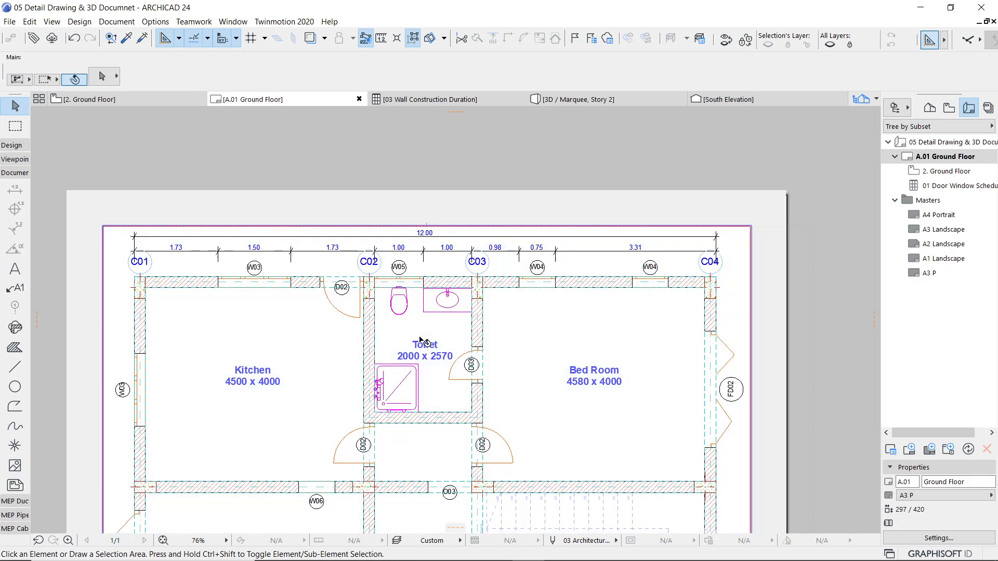
middle_drag(433, 323, 450, 238)
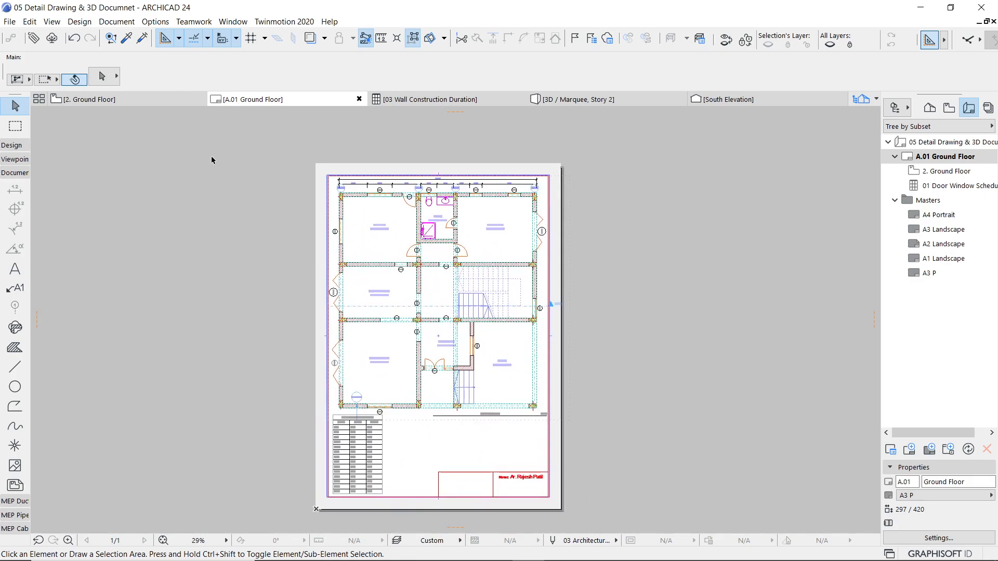
Return to the ground floor plan, show the Dimensioning - Detail layer and hide the Dimensioning - General layer
click(145, 98)
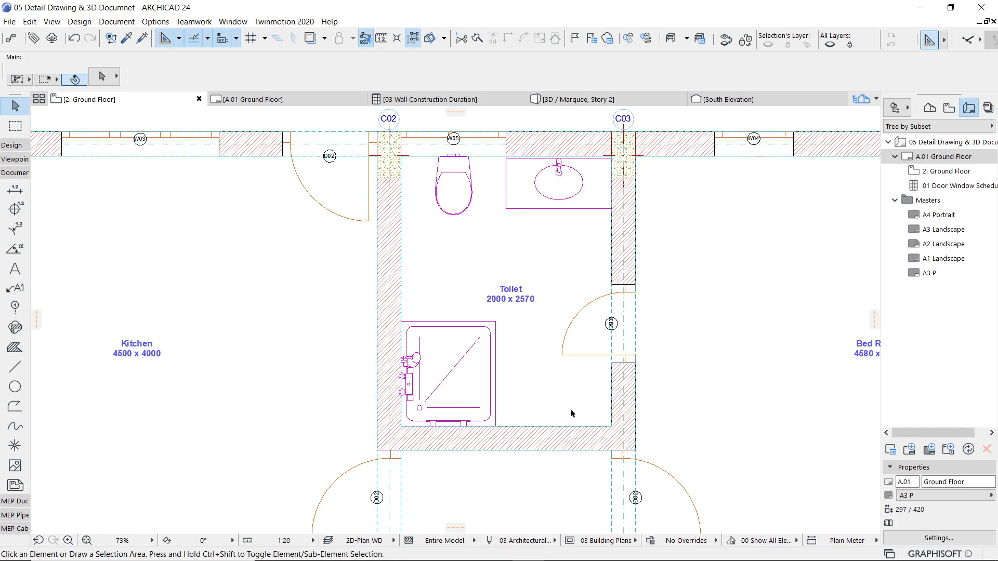
click(328, 541)
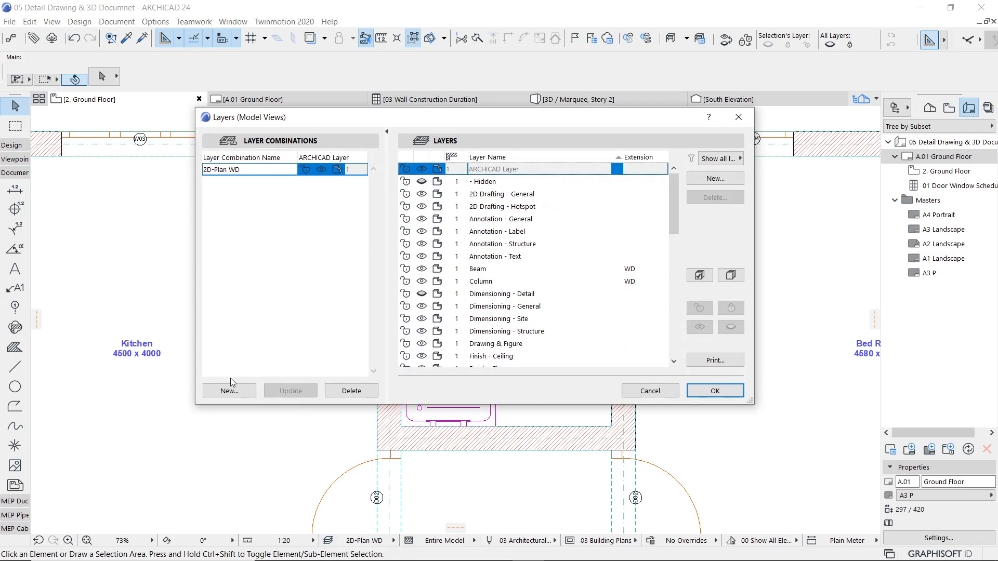
click(421, 294)
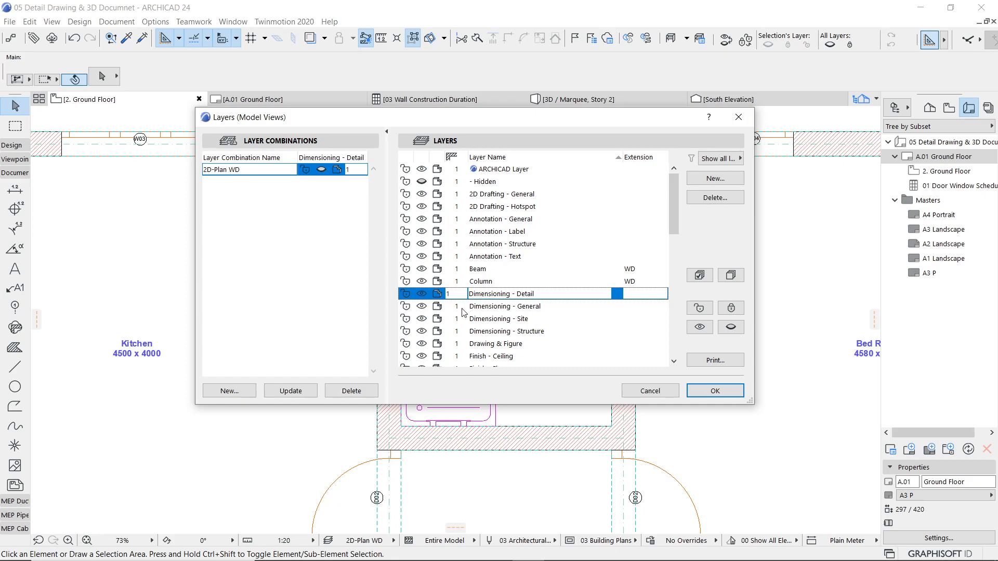
click(422, 306)
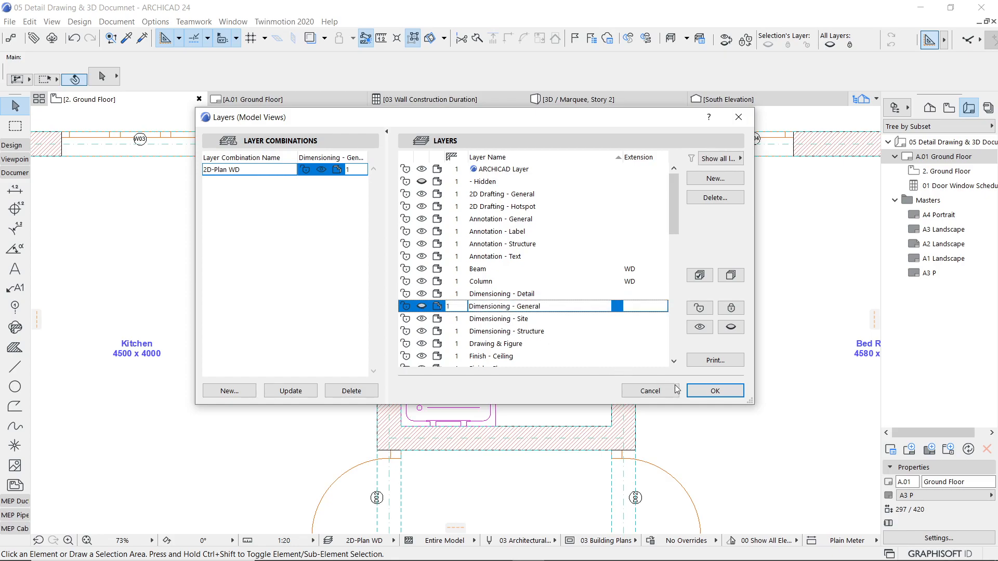
click(721, 395)
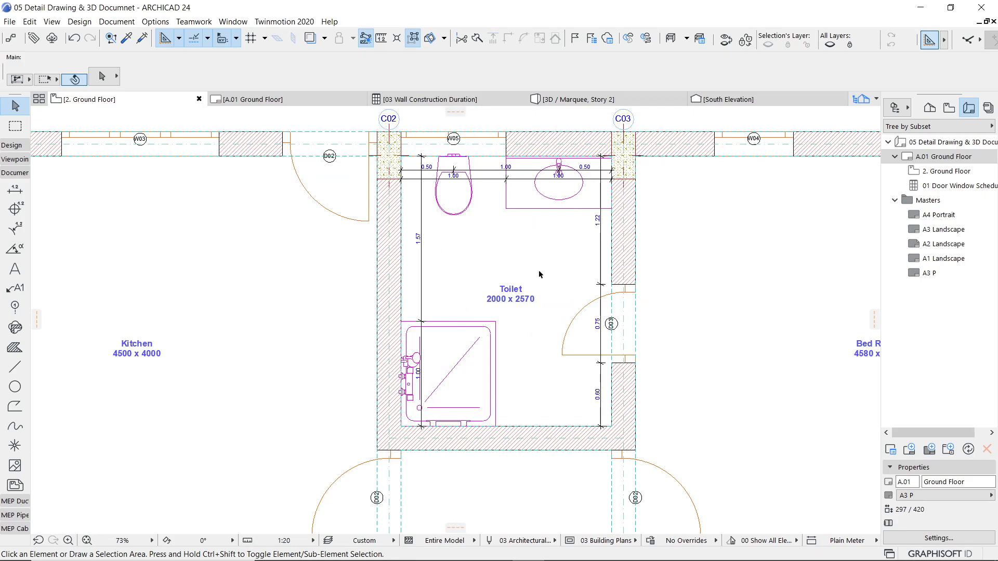
scroll(381, 253, down, 3)
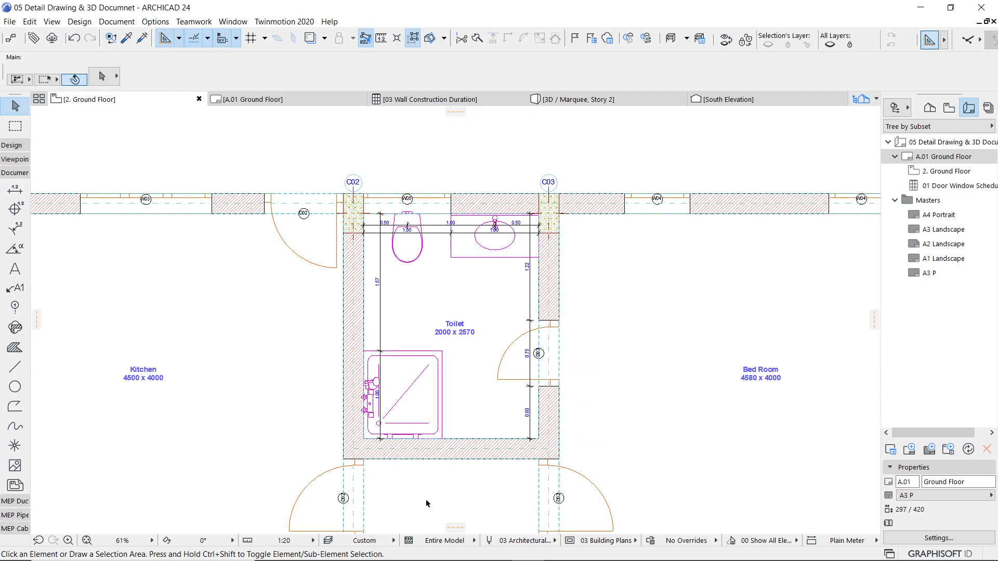
Save the current layer visibility as a new layer combination named 2D-Plan Details
click(328, 541)
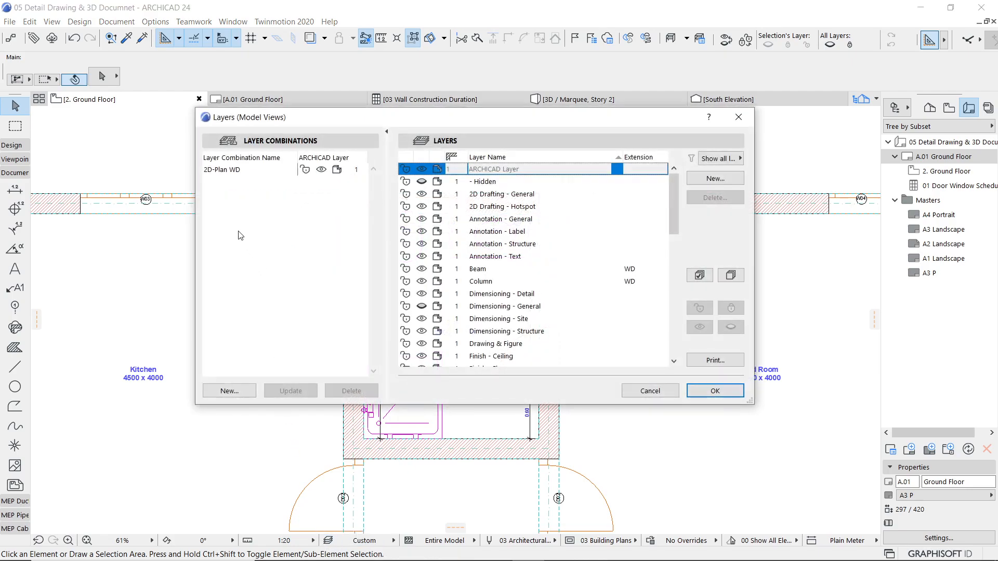
click(244, 394)
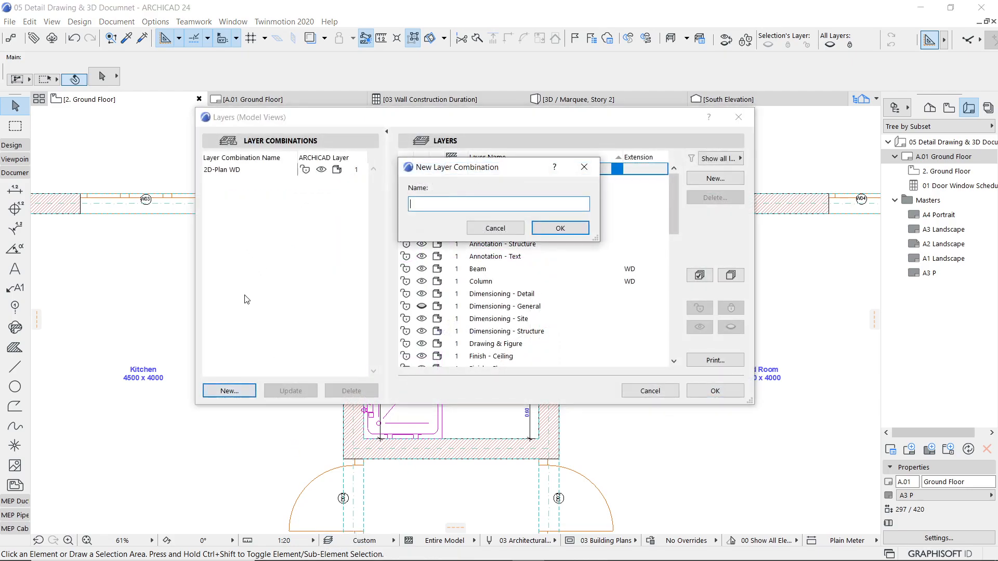
text(2D-Plan)
text(Details)
click(555, 229)
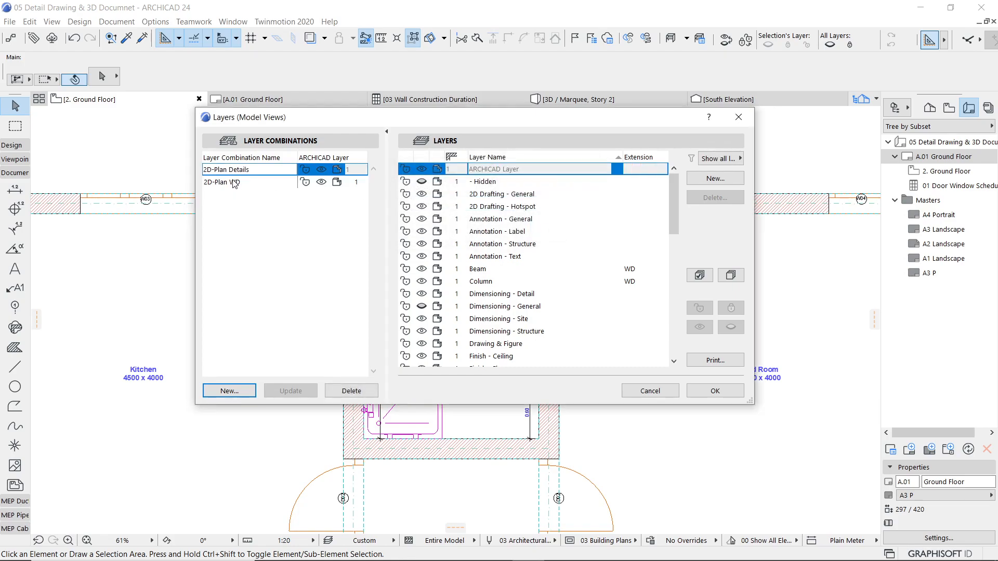
click(715, 391)
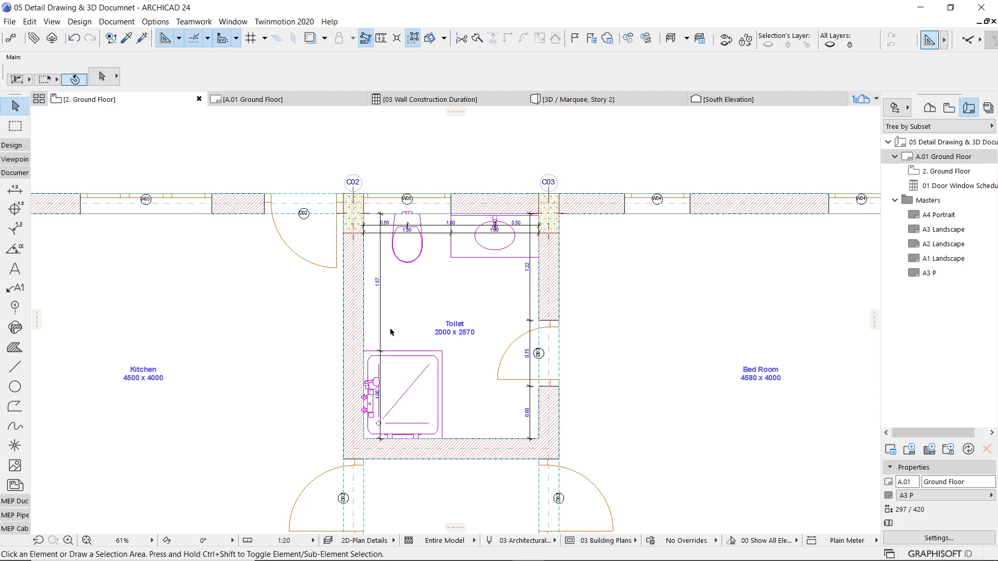
scroll(390, 327, down, 4)
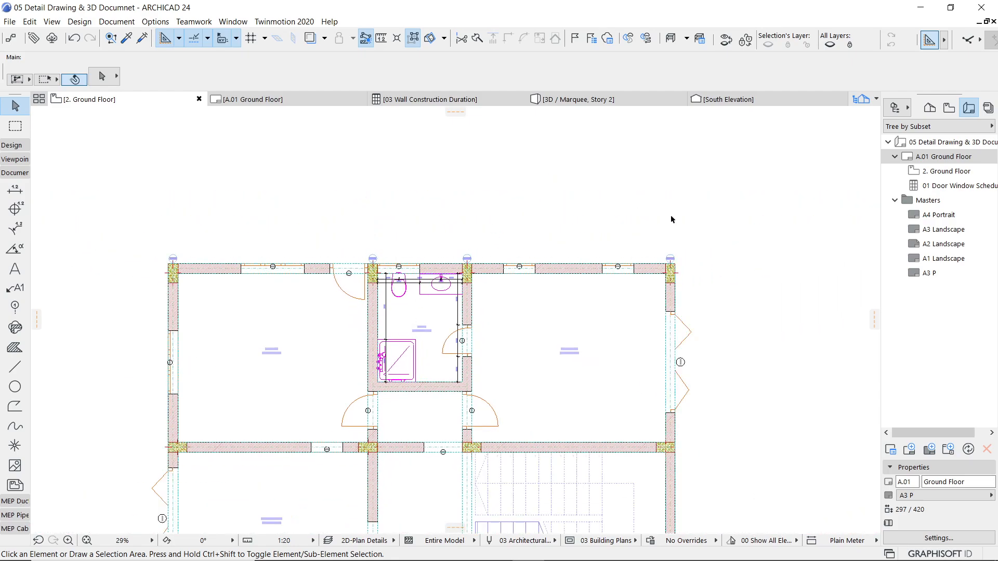
scroll(400, 323, up, 2)
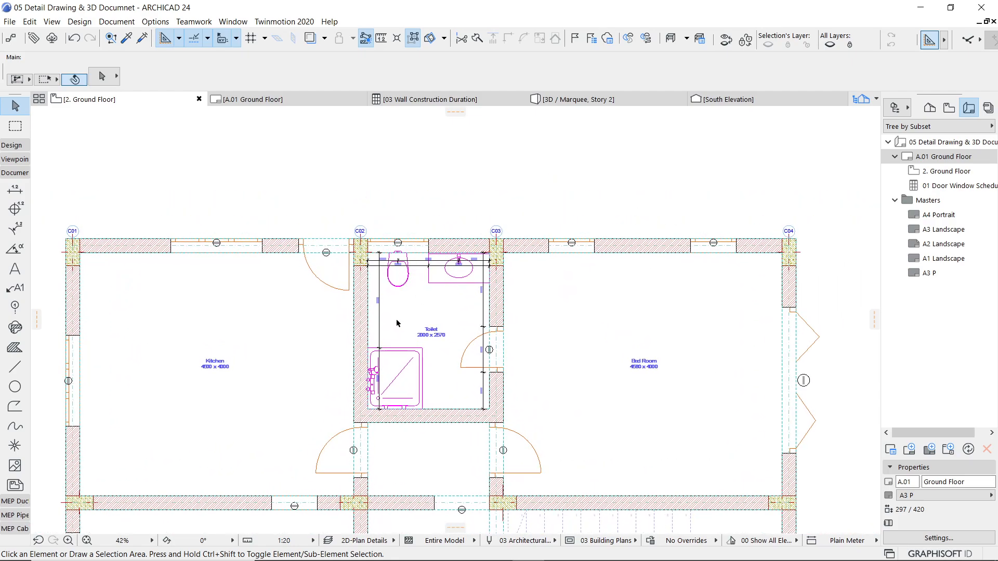
Open the Organizer's View Editor and create a folder named WD Details inside the WD view folder
click(899, 109)
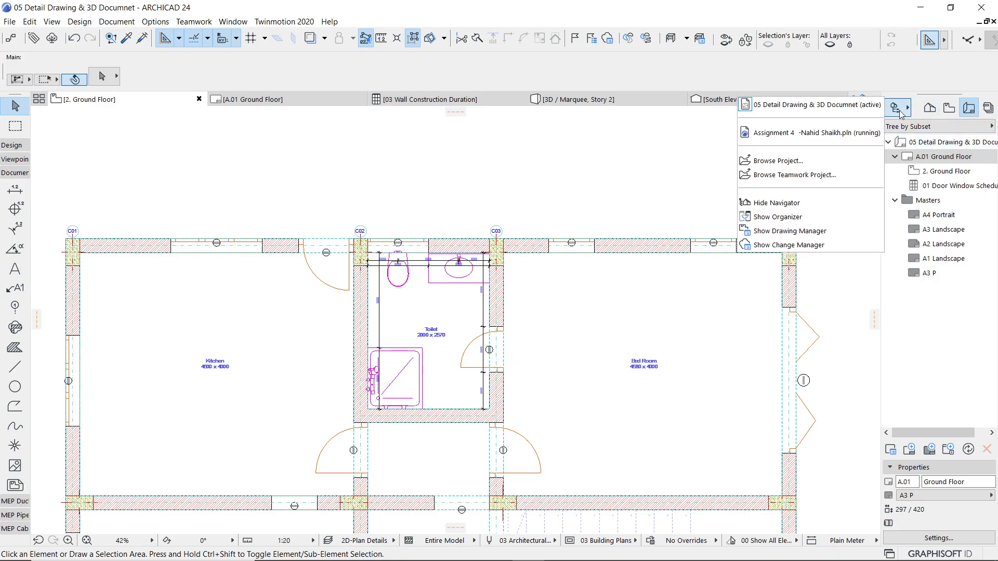
click(815, 217)
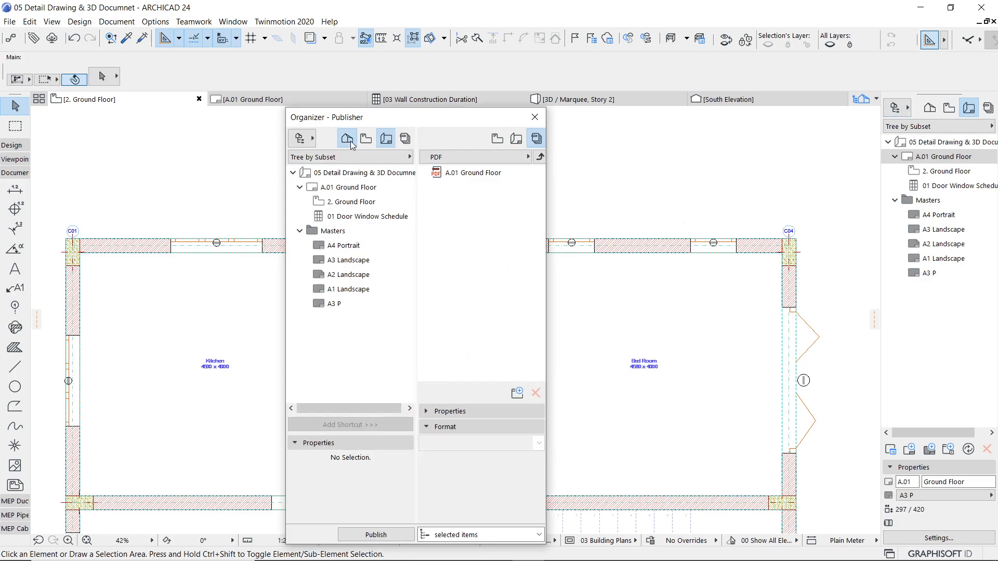
click(347, 138)
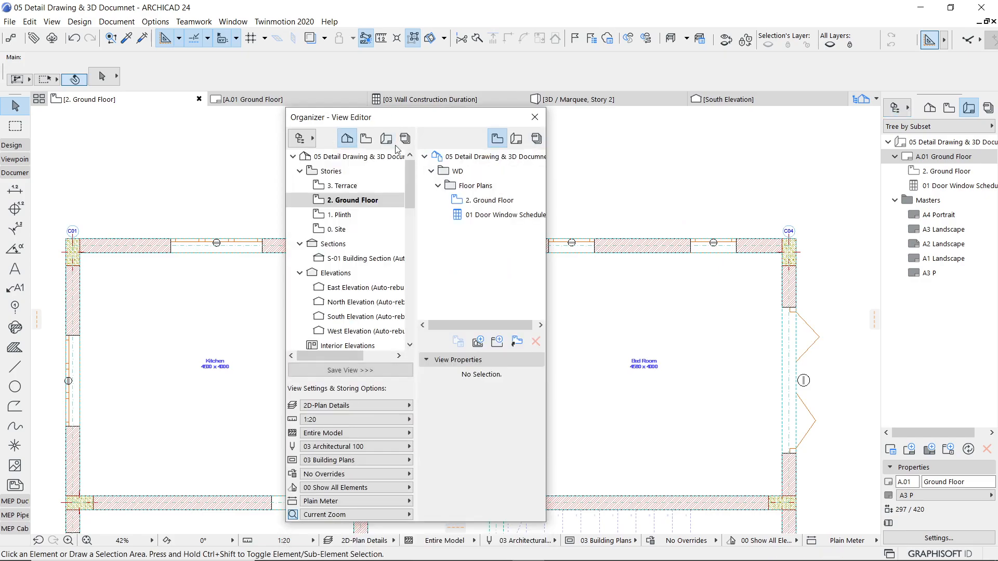
click(438, 186)
right_click(455, 174)
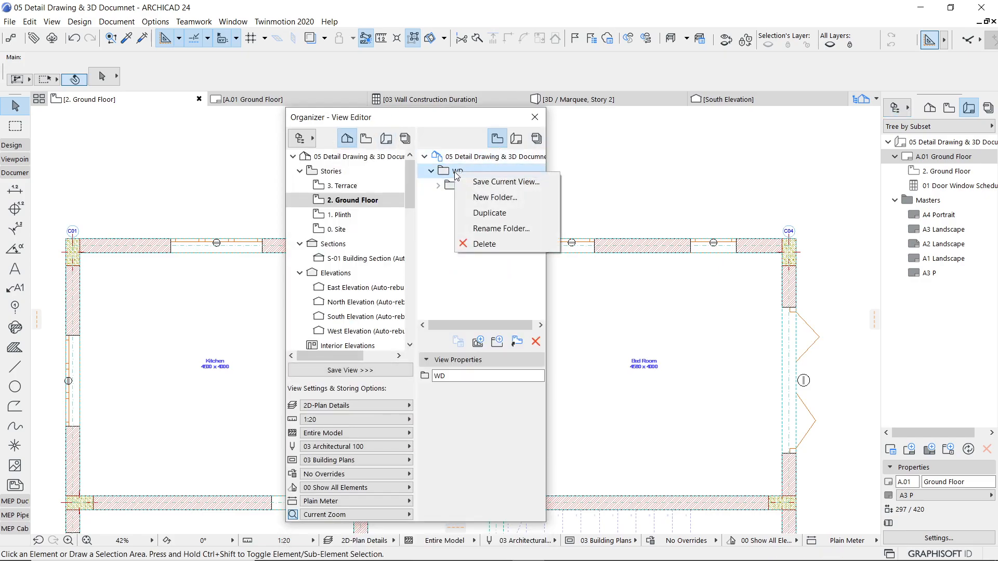
click(487, 198)
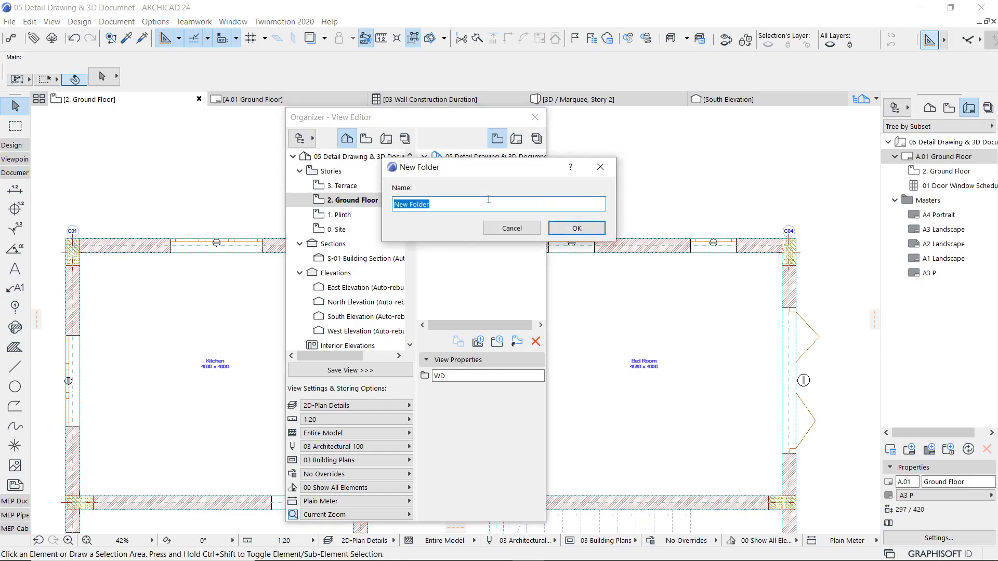
text(Details)
click(395, 205)
text(WD)
click(448, 202)
text(s)
click(554, 228)
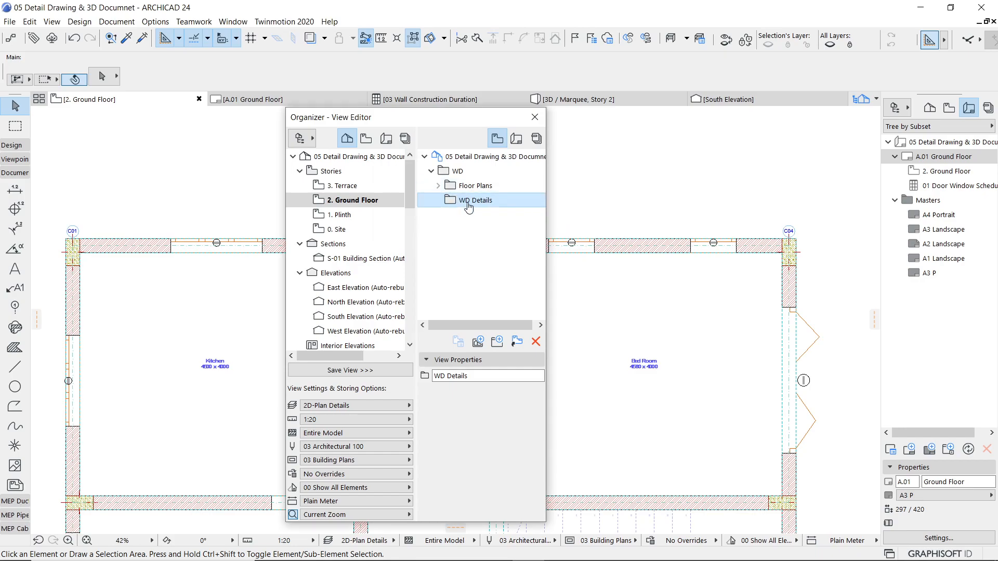
Create a Floor Plan subfolder inside WD Details and save the 2. Ground Floor story into it as a view
click(497, 341)
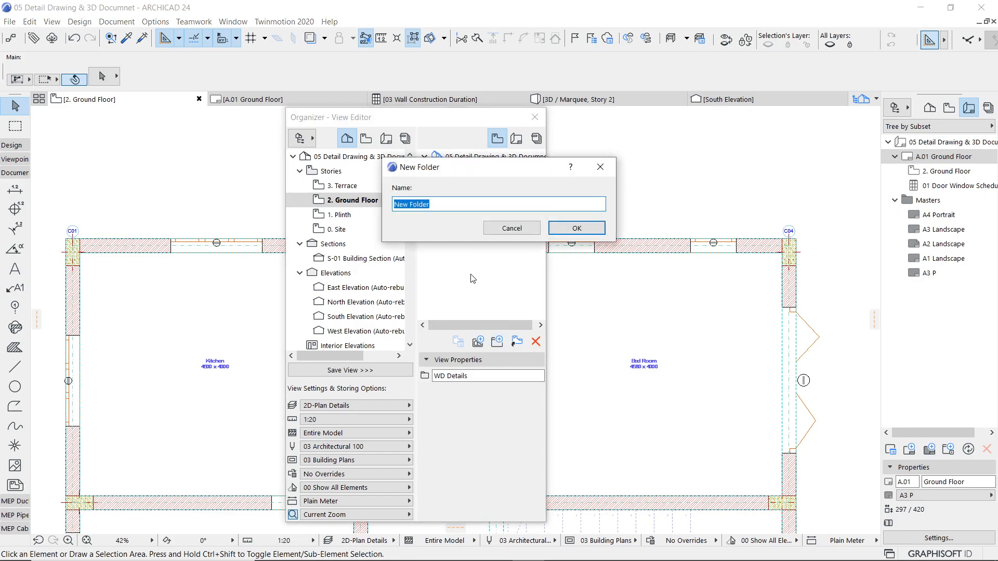
text(Floor Plan)
click(590, 227)
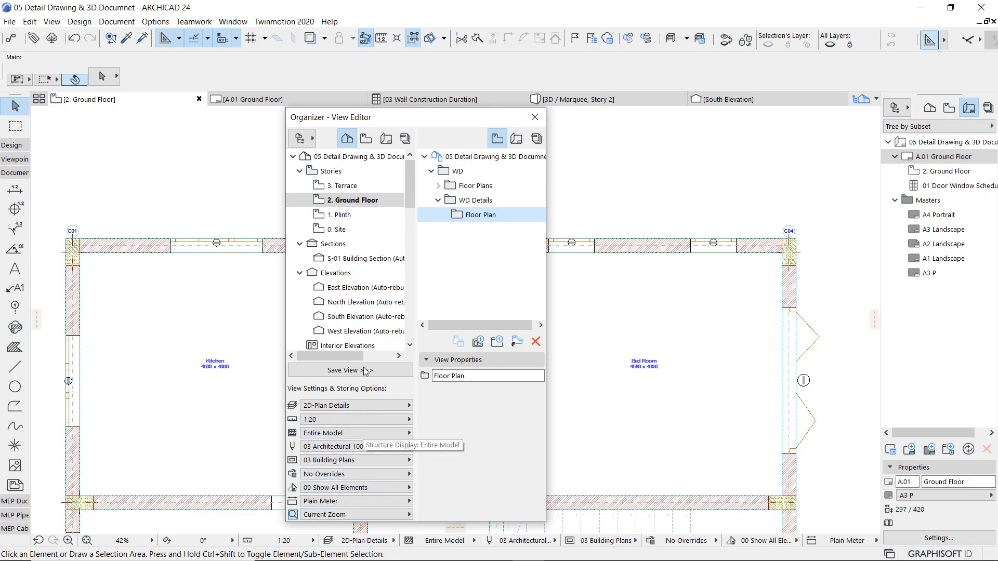
drag(353, 200, 498, 224)
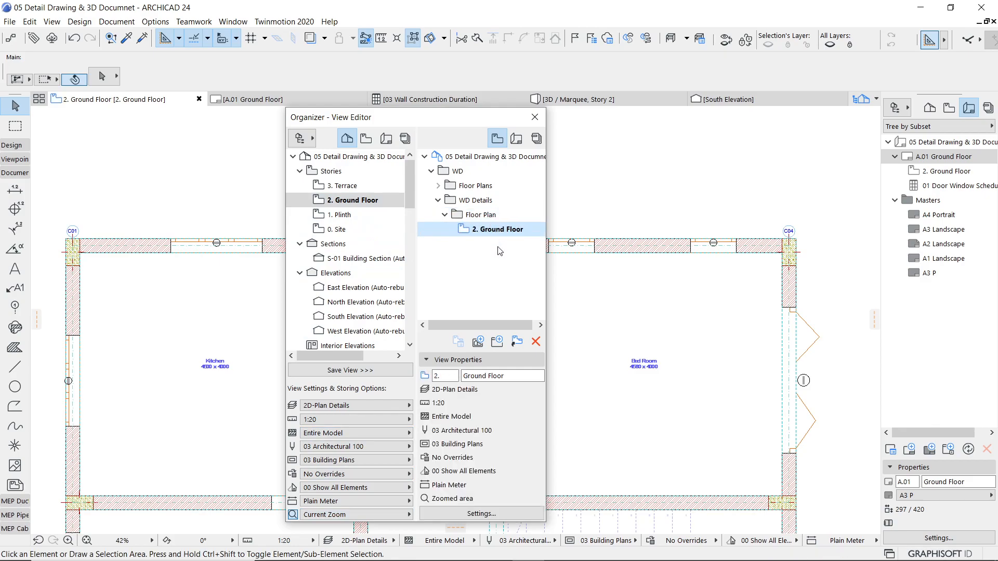
Compare the layer combination and scale settings of the Ground Floor views in the Floor Plans and WD Details folders
click(438, 187)
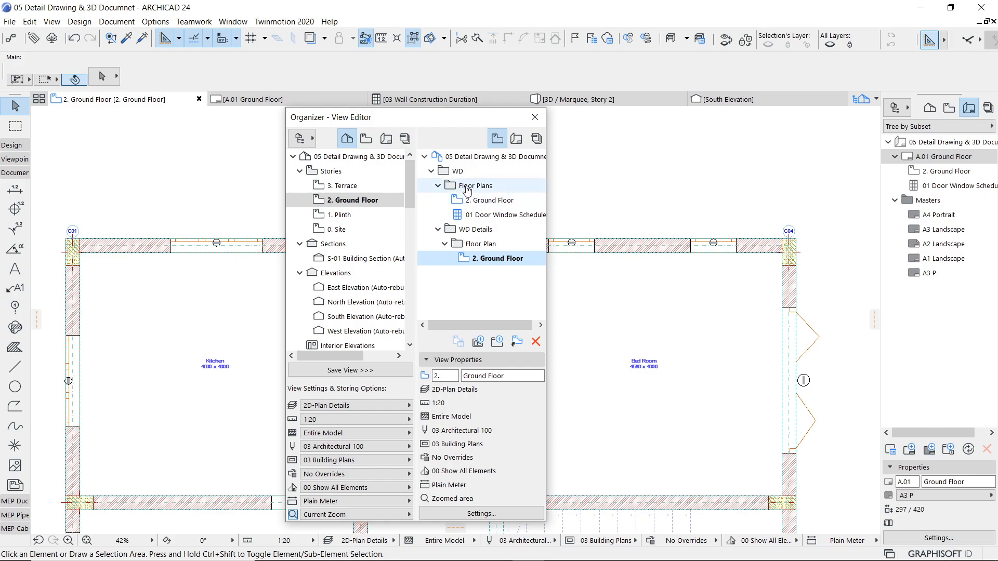
click(473, 201)
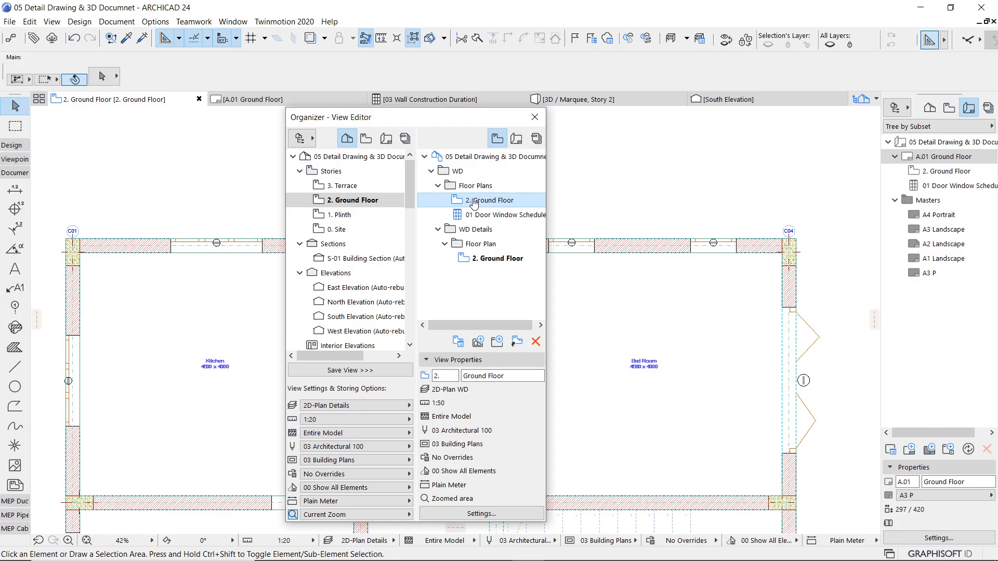
click(464, 262)
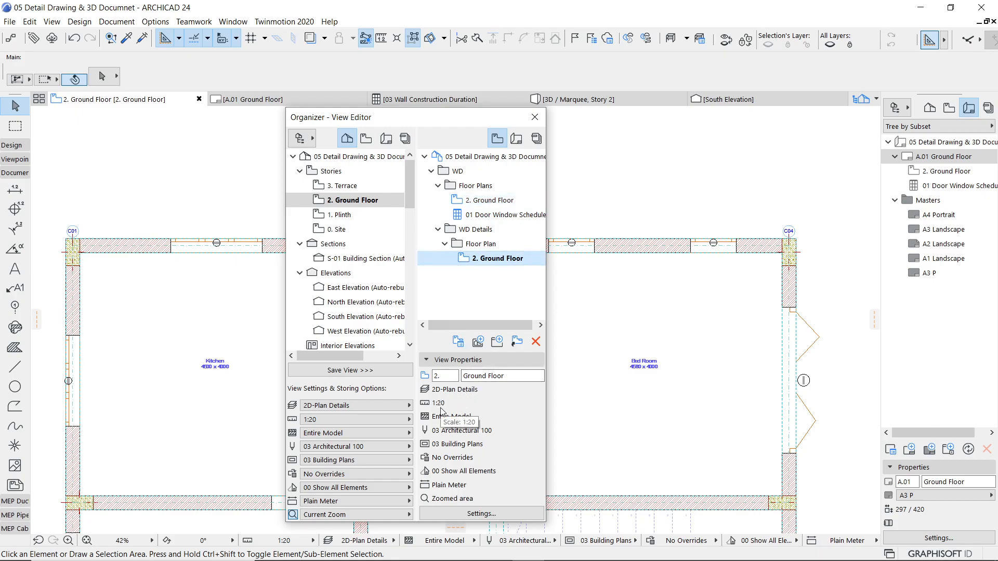
click(476, 201)
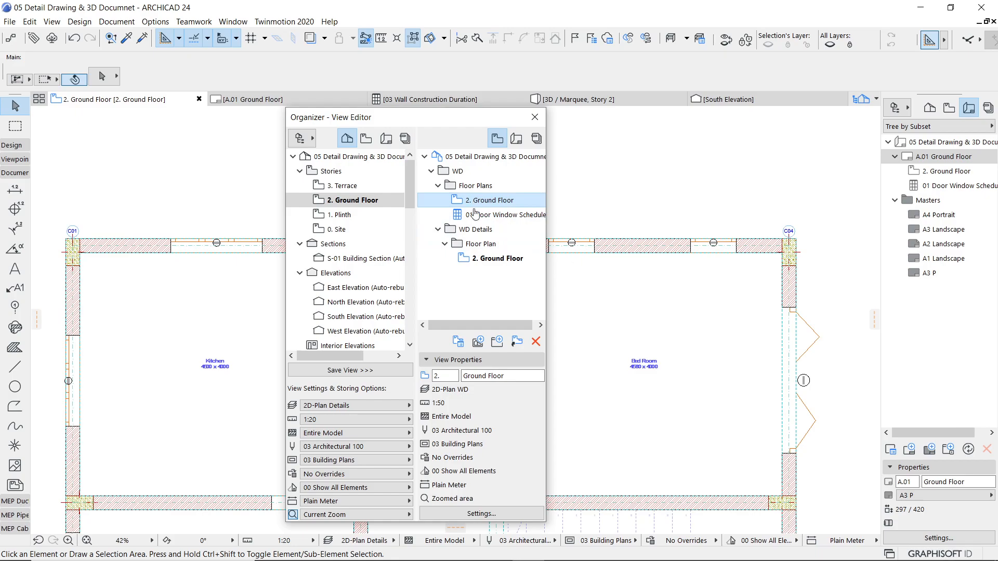
Rename the Ground Floor view in the WD Details folder as Toilet Detail and close the Organizer
click(483, 260)
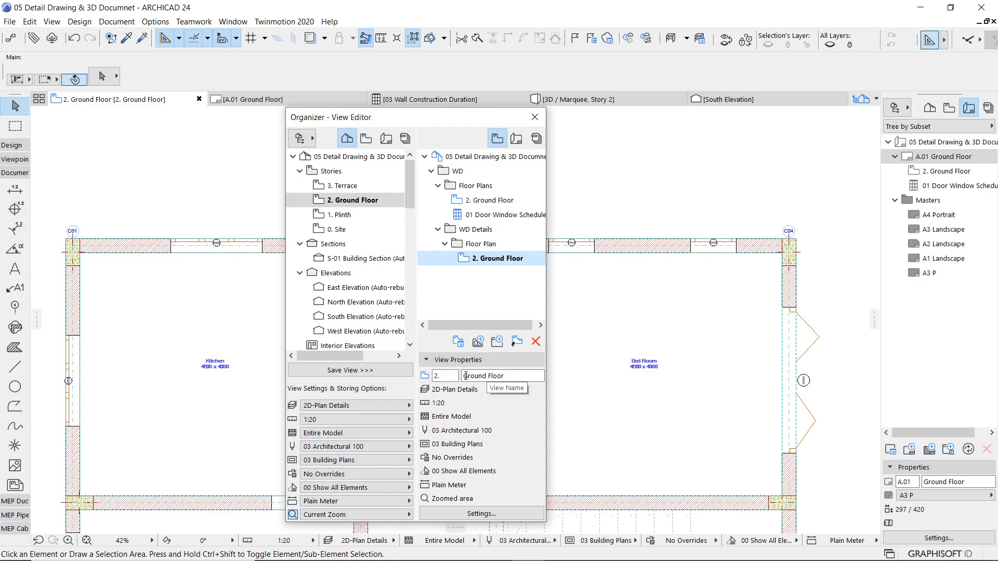
triple_click(506, 378)
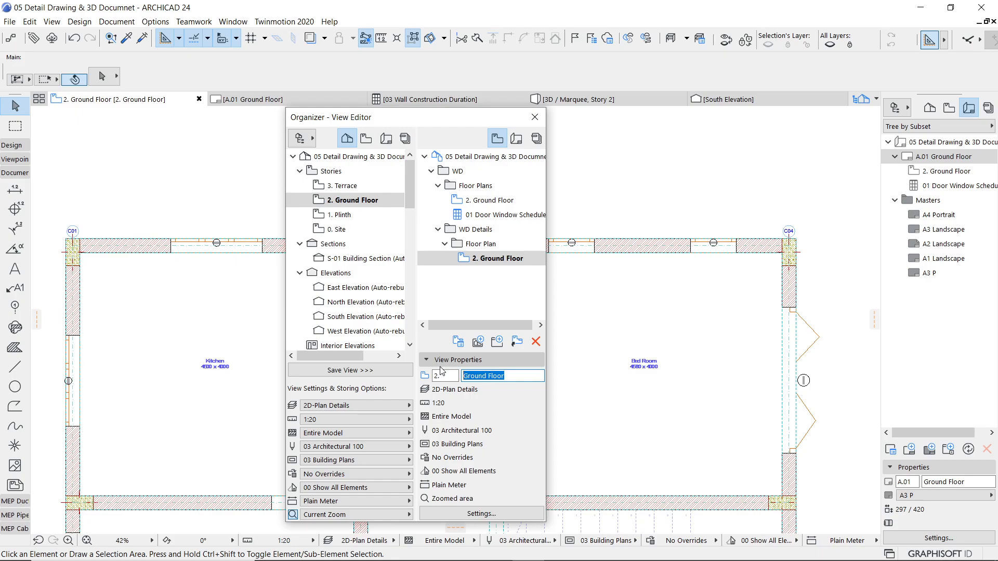
text(Toilet Detail)
key(Return)
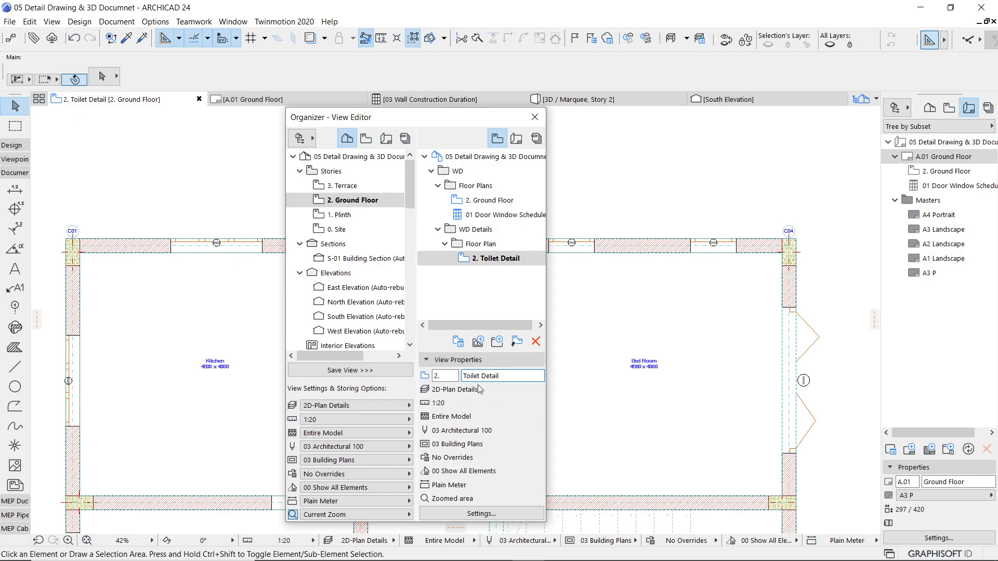
click(529, 376)
click(535, 118)
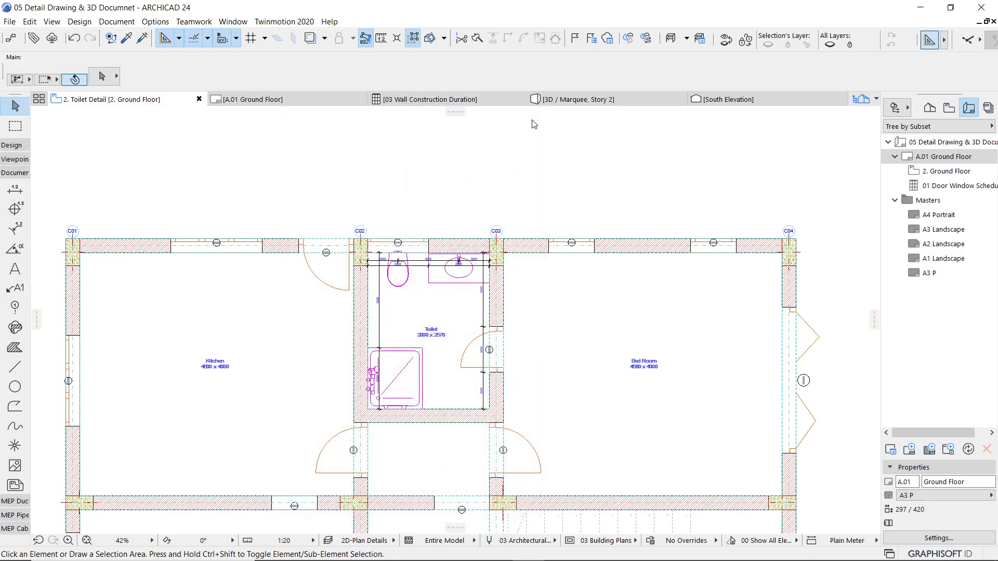
Create a new layout named Toilet Details in the layout book, using the A3 P master layout
right_click(942, 149)
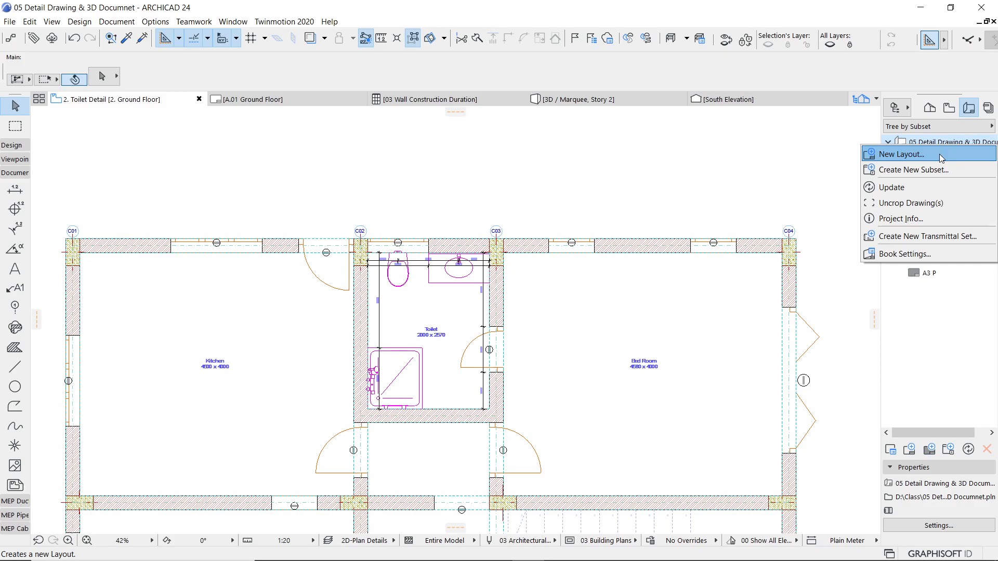
click(939, 153)
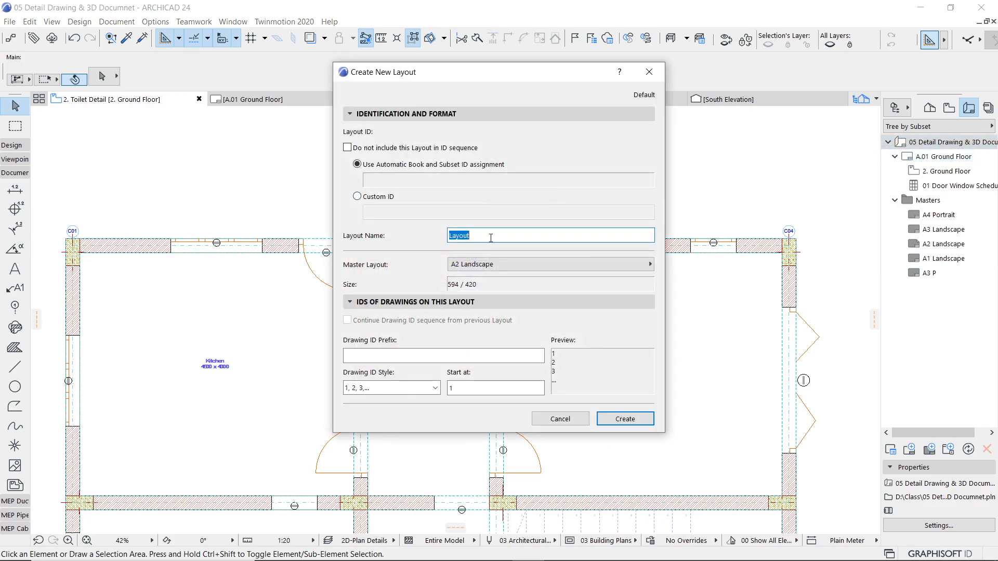
text(Toilet Details)
click(542, 261)
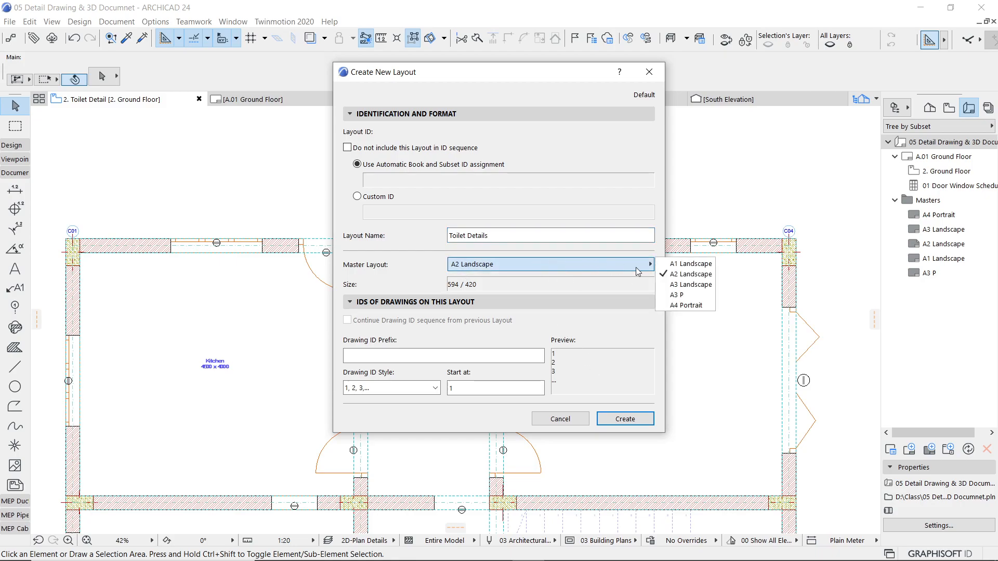
click(669, 296)
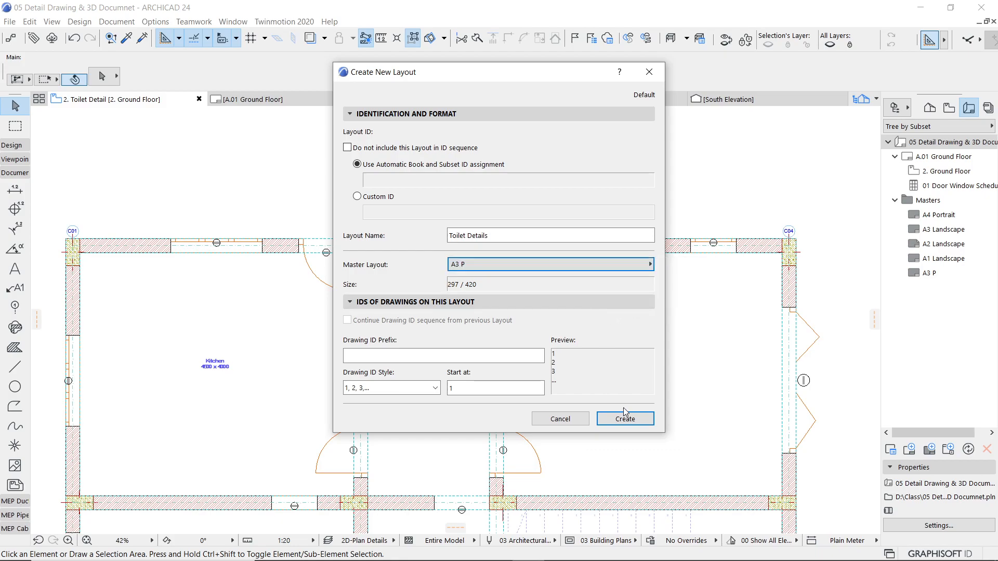
click(625, 422)
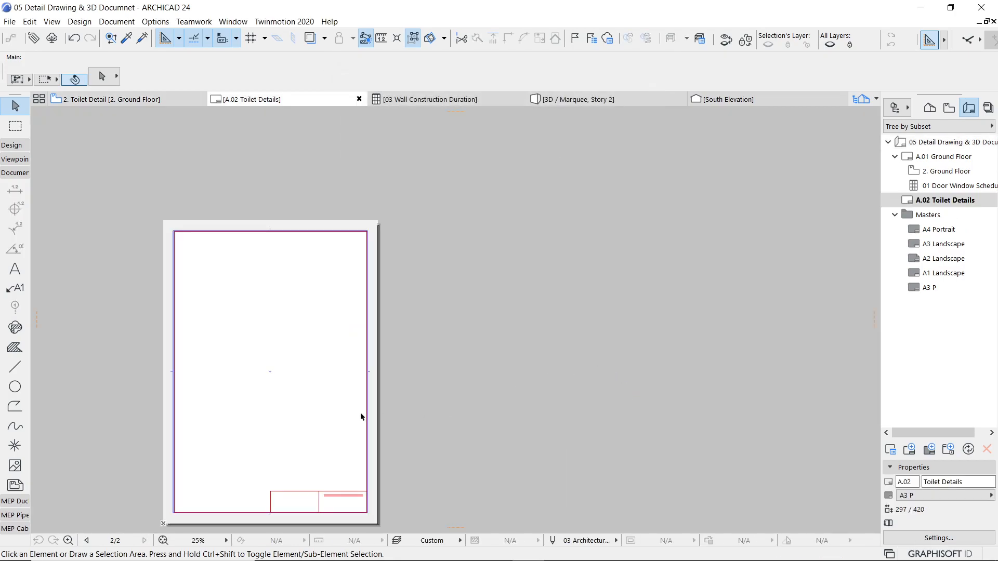
scroll(347, 335, up, 3)
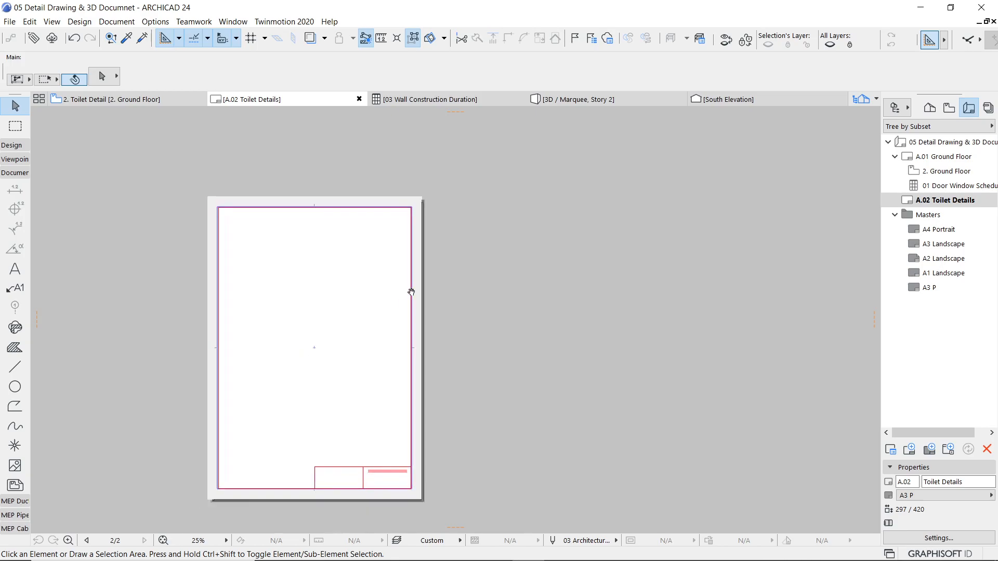
Place the saved Toilet Detail view on the A.02 Toilet Details layout
scroll(503, 283, down, 1)
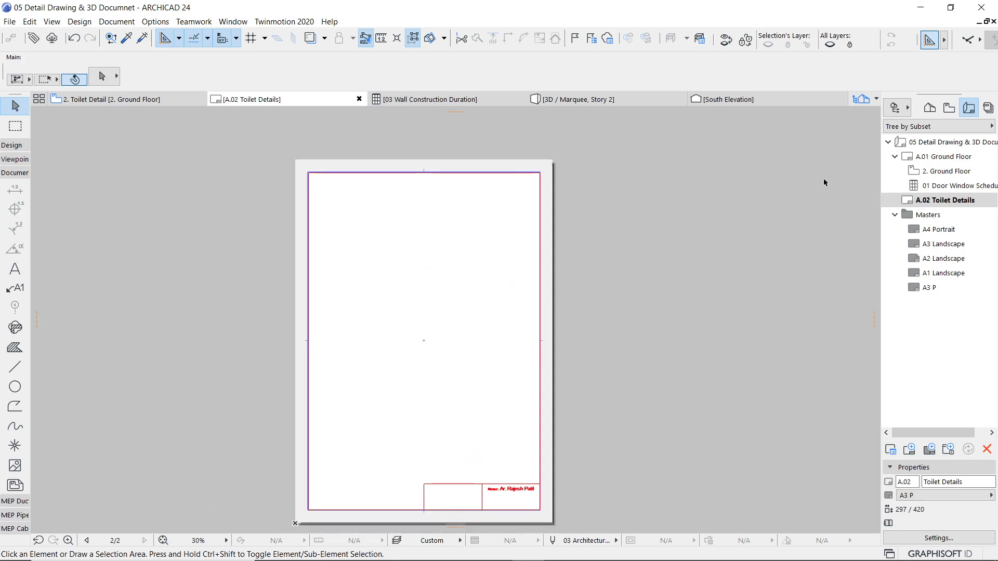
click(948, 109)
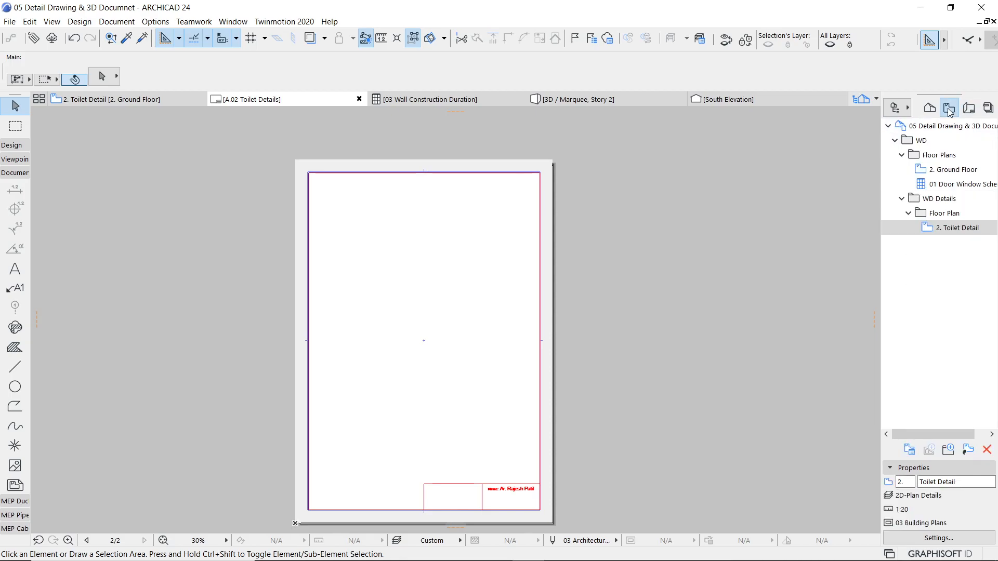
click(949, 231)
drag(949, 233, 424, 269)
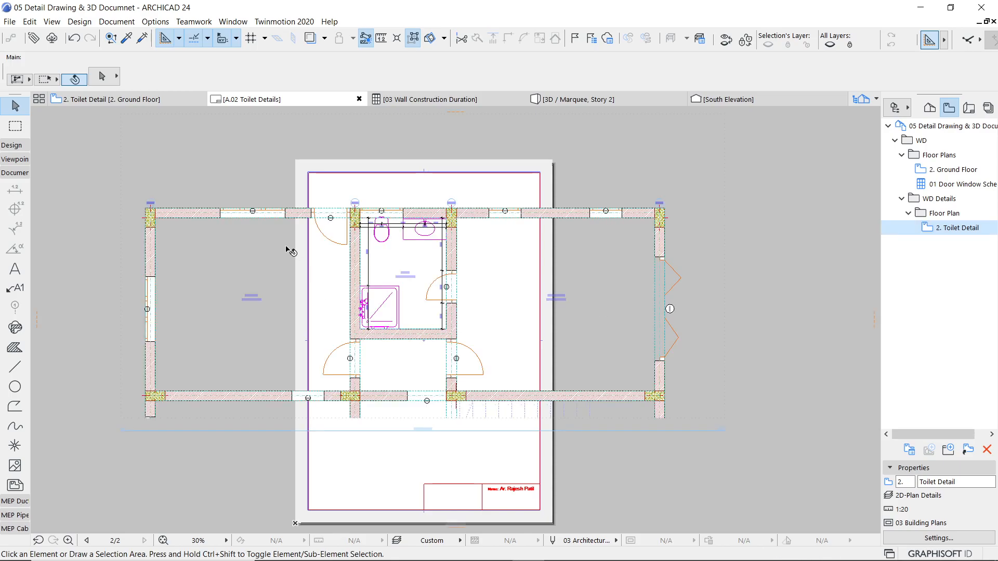
Crop the left and right edges of the placed drawing's frame to just outside the toilet's side walls
click(219, 326)
click(120, 246)
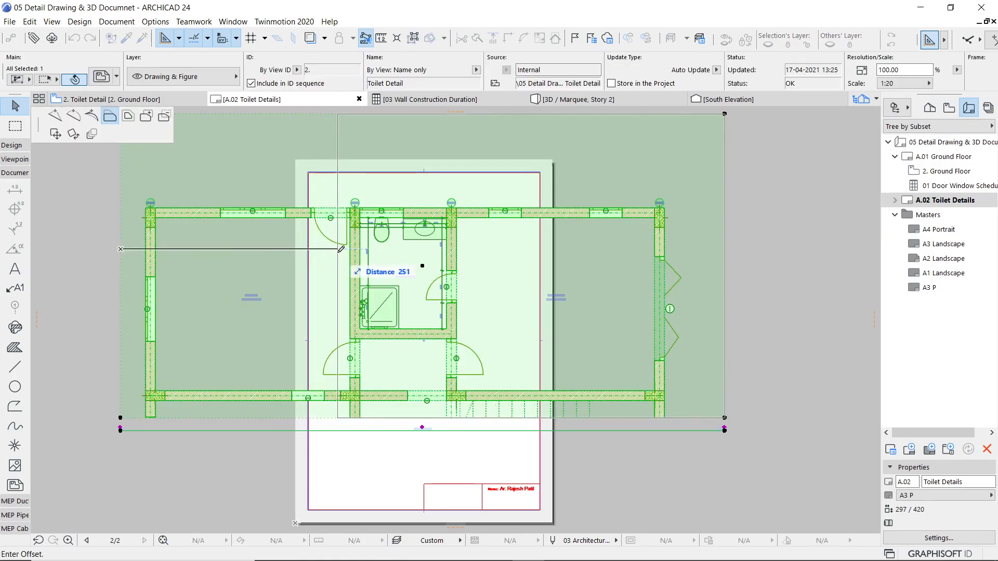
click(341, 249)
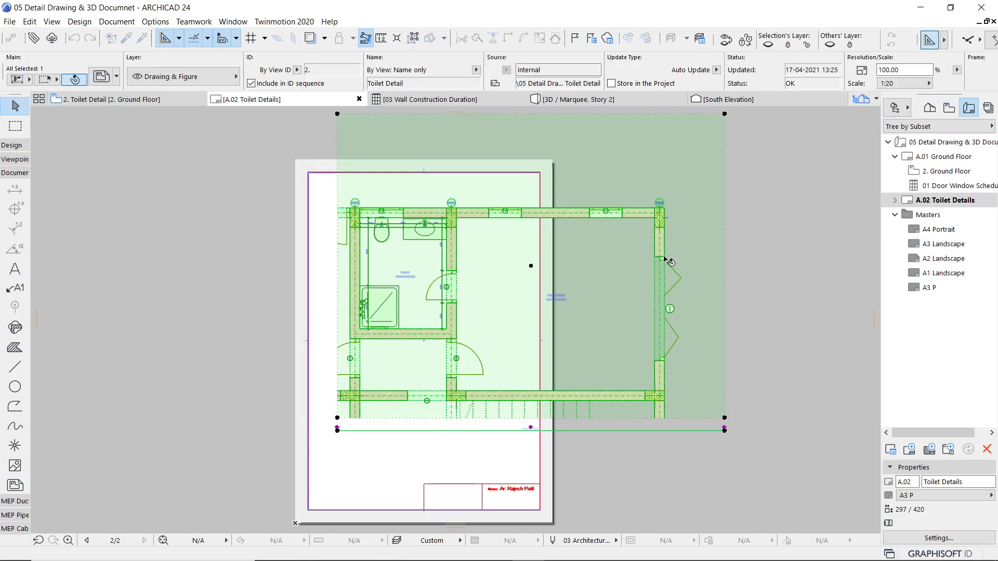
click(734, 219)
click(727, 200)
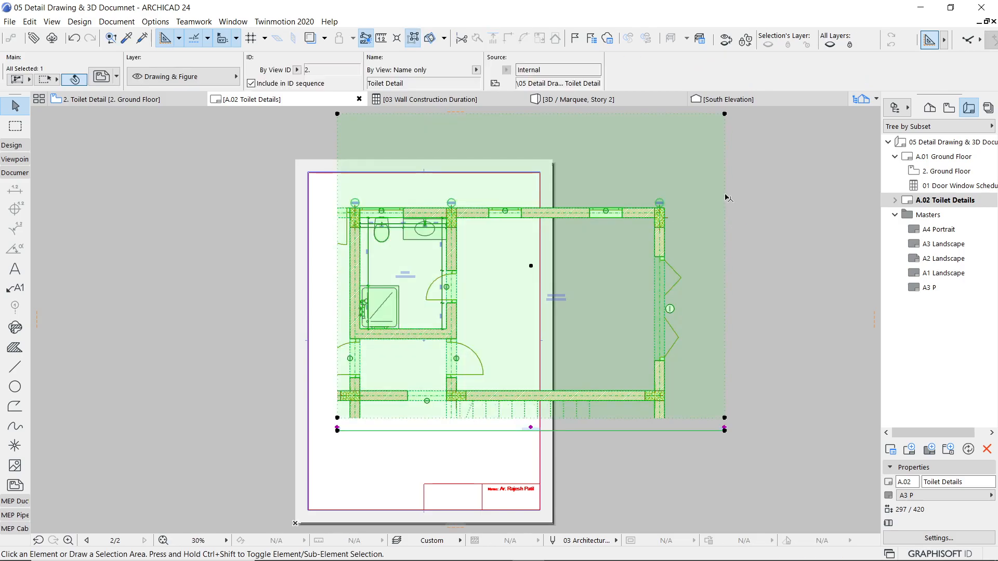
click(725, 196)
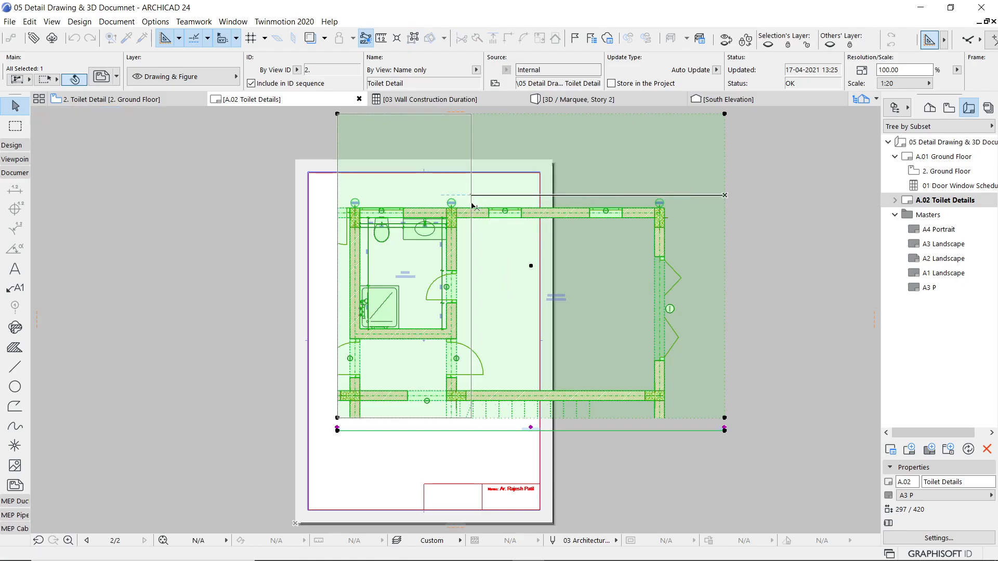
click(472, 206)
Crop the top and bottom edges of the placed drawing's frame to just beyond the toilet walls
click(426, 114)
click(436, 192)
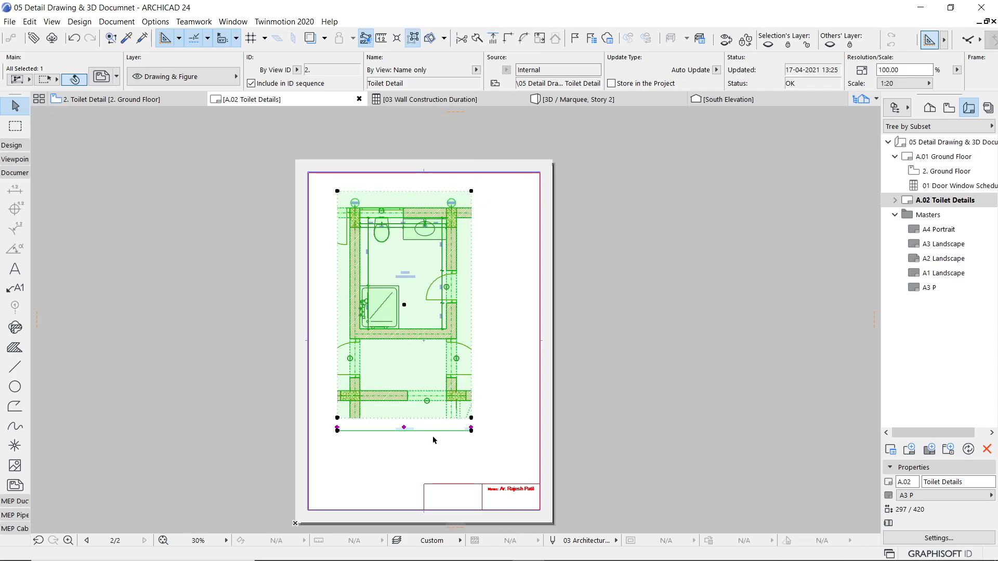
click(430, 418)
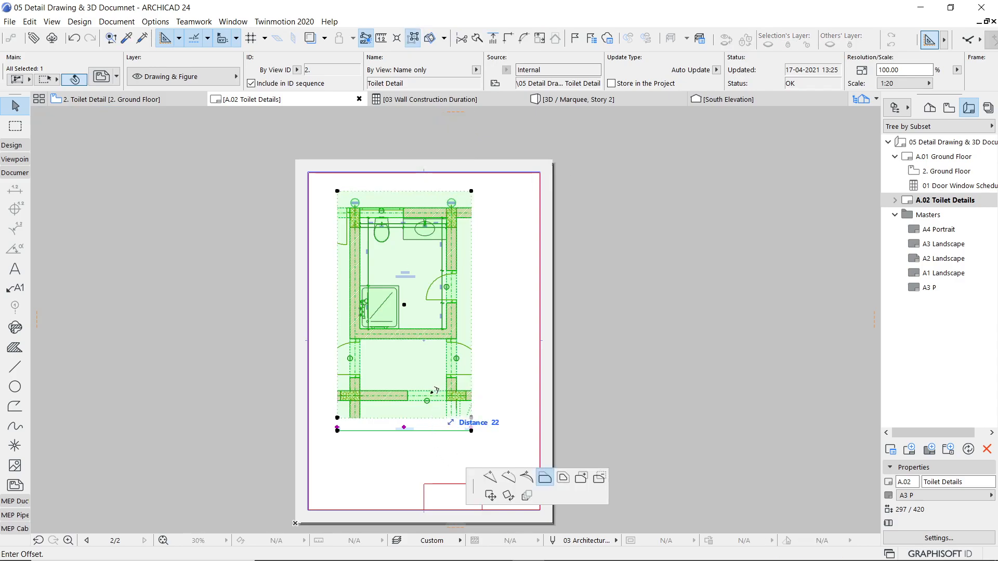
click(431, 355)
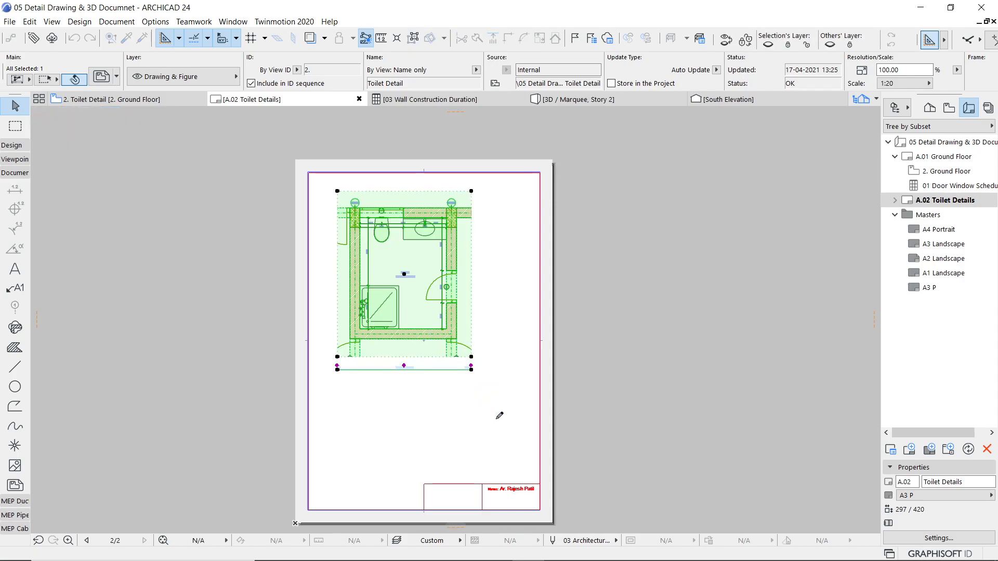
Move the cropped toilet drawing by its title's lower-left corner to the lower-left area of the sheet, inside the border
key(ctrl+d)
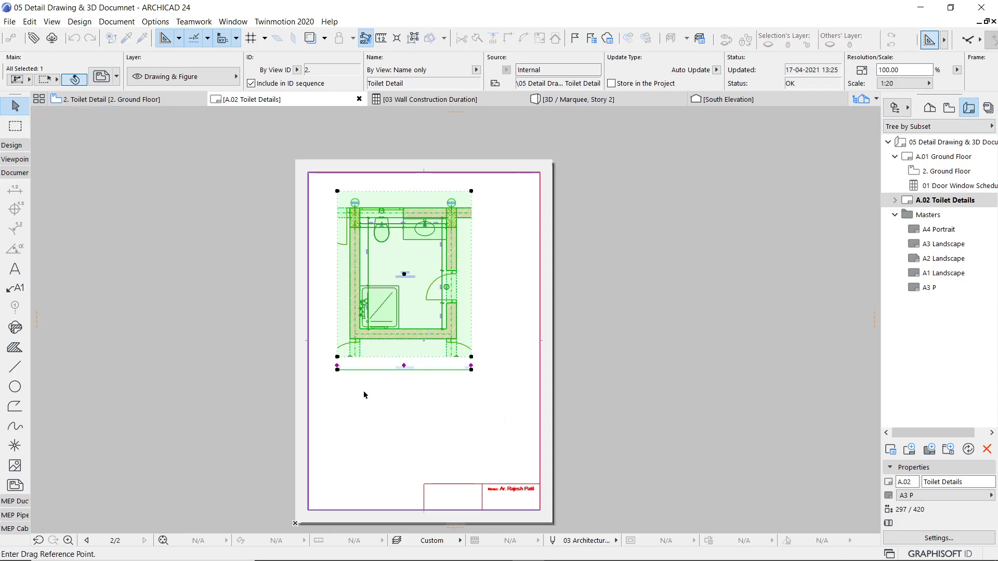
click(337, 370)
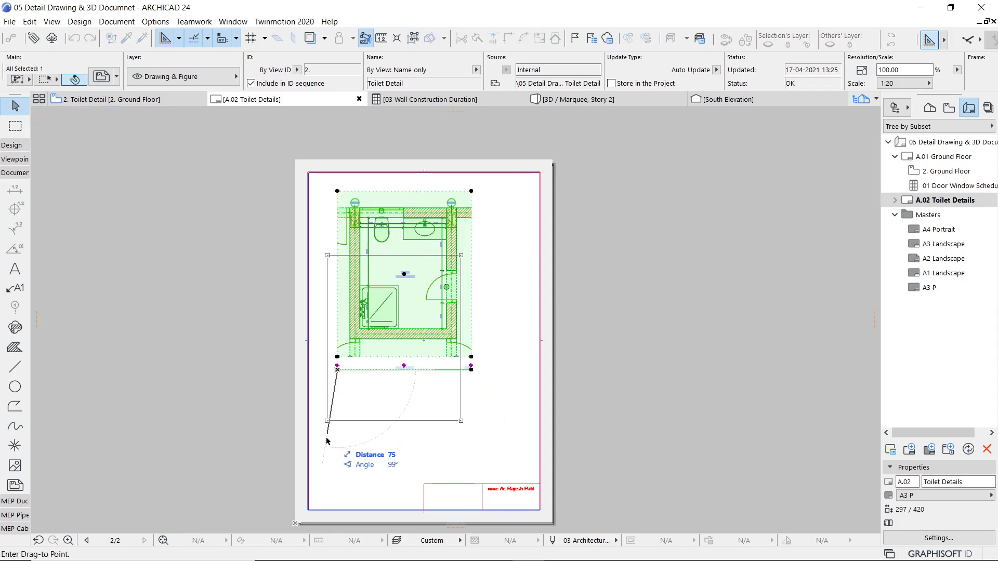
click(316, 481)
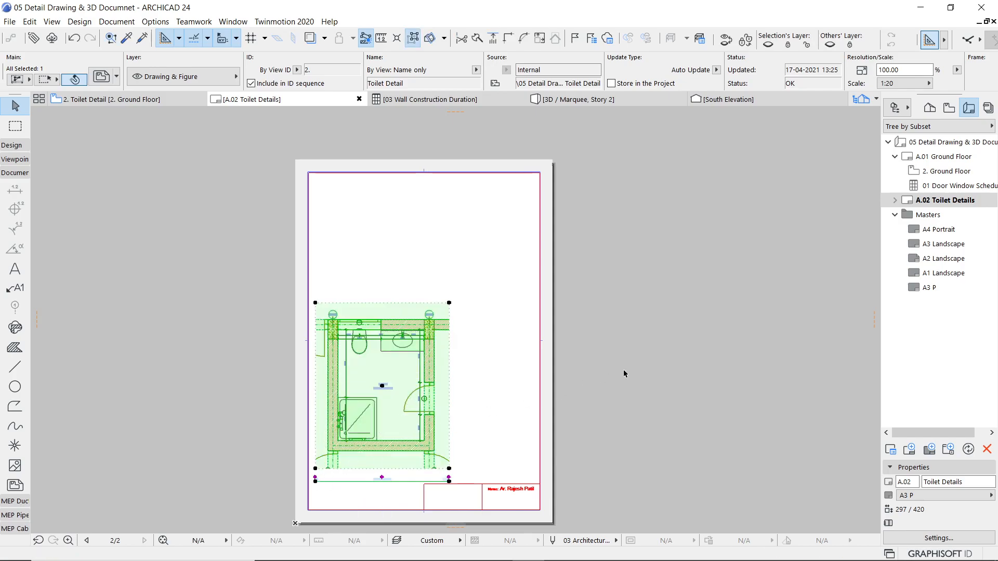
Move the Toilet Detail drawing title up so it sits directly beneath the drawing frame
scroll(411, 491, up, 5)
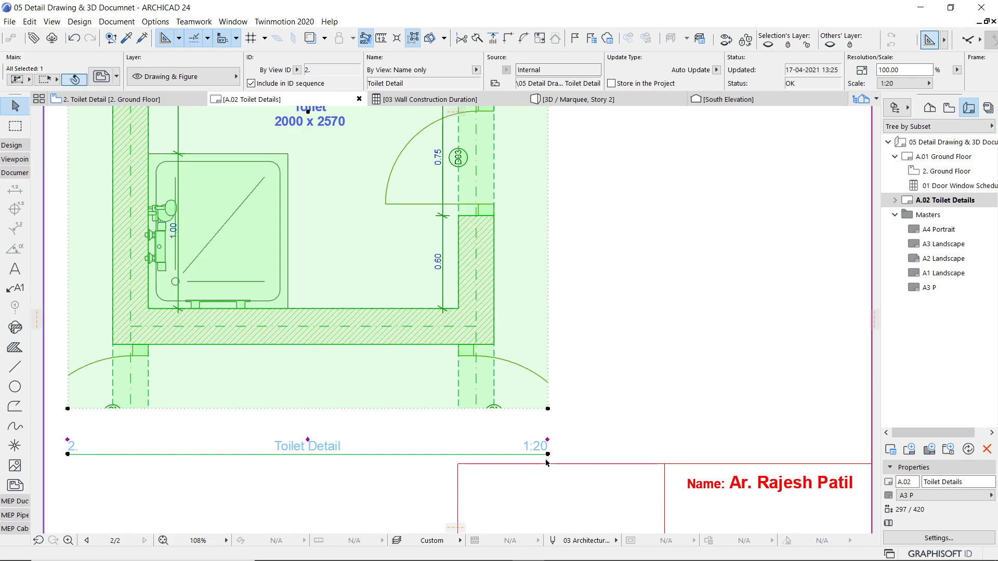
click(547, 454)
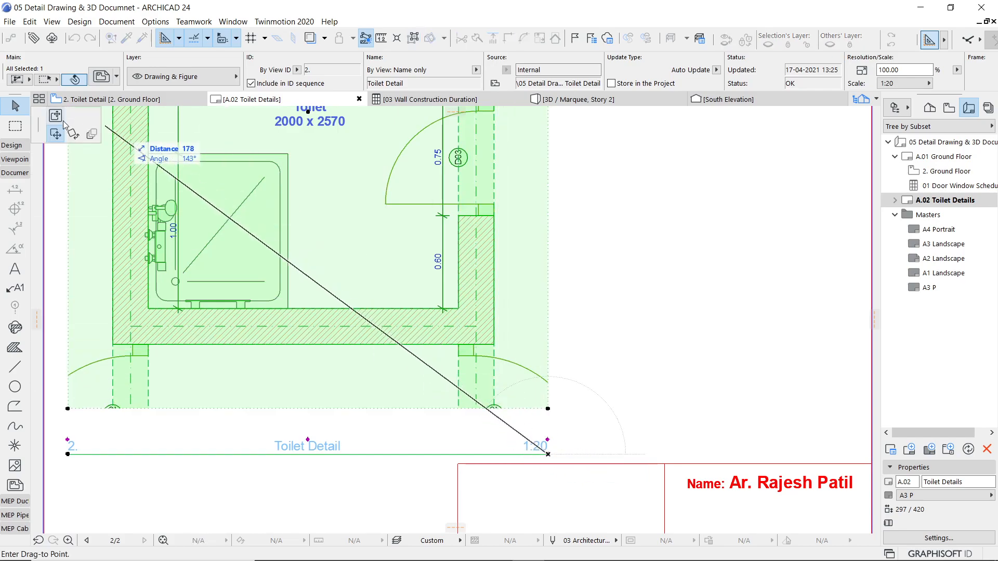
click(551, 422)
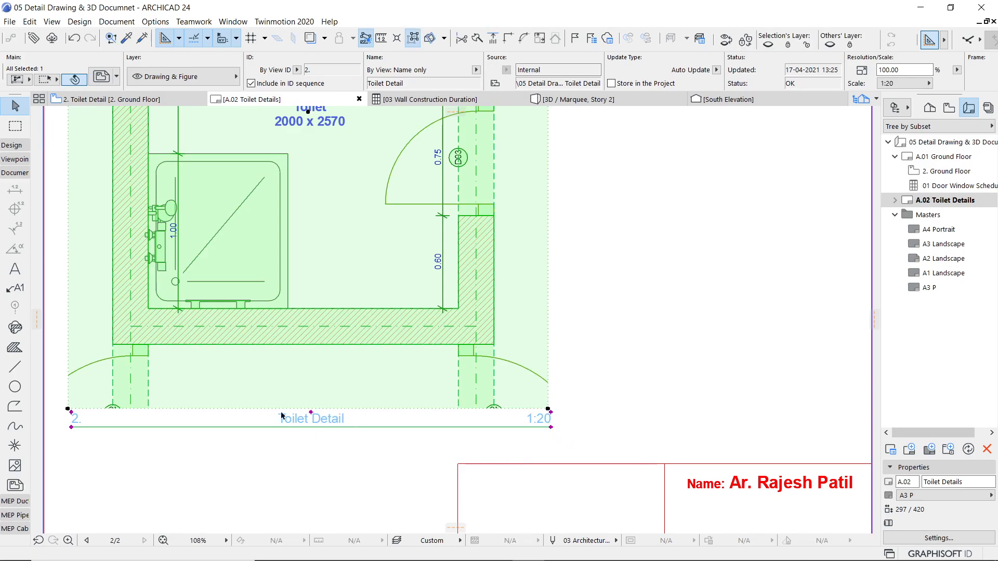
Shorten the Toilet Detail drawing title from its right end so it is narrower than the drawing, and deselect the drawing
click(552, 427)
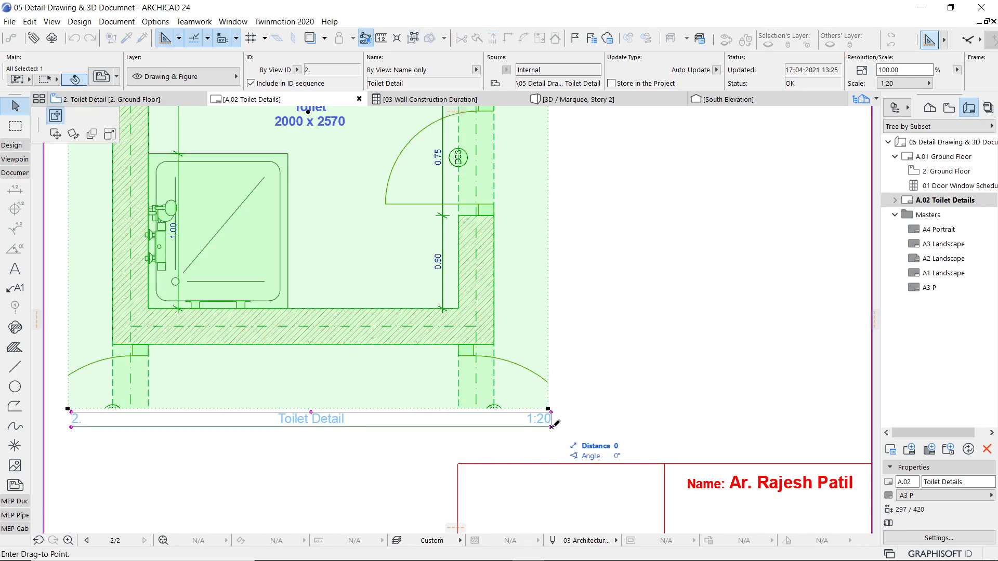
click(110, 135)
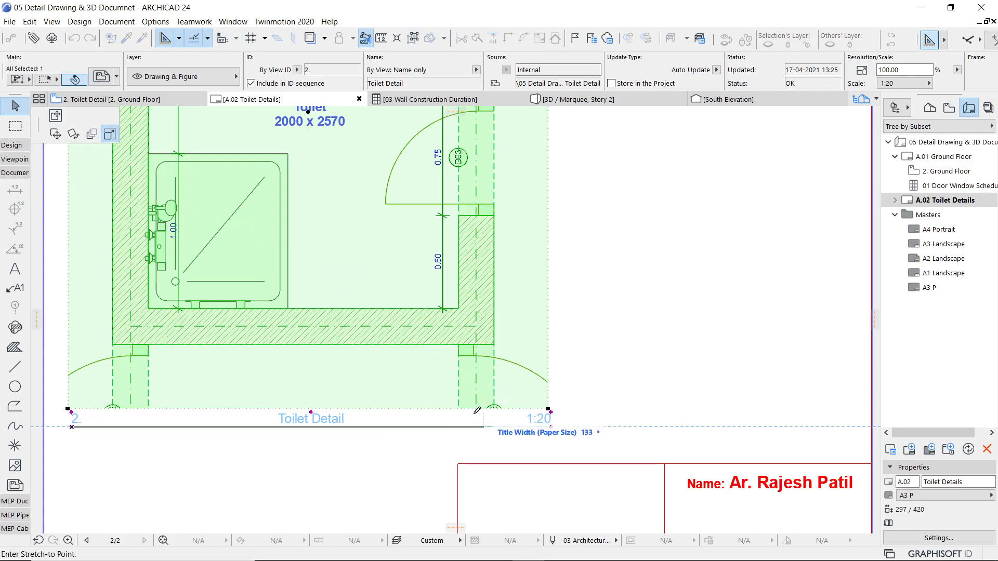
click(433, 426)
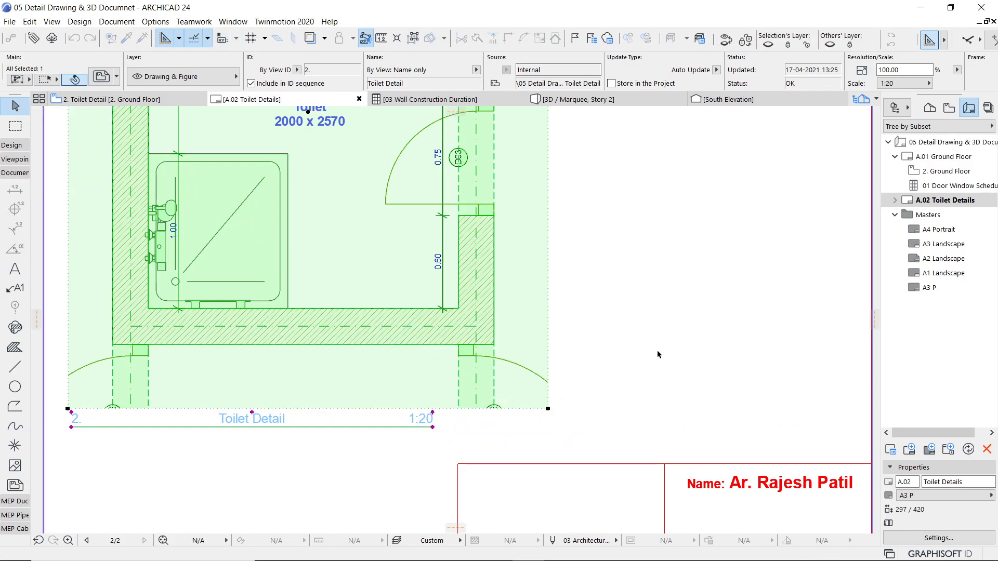
scroll(580, 360, down, 4)
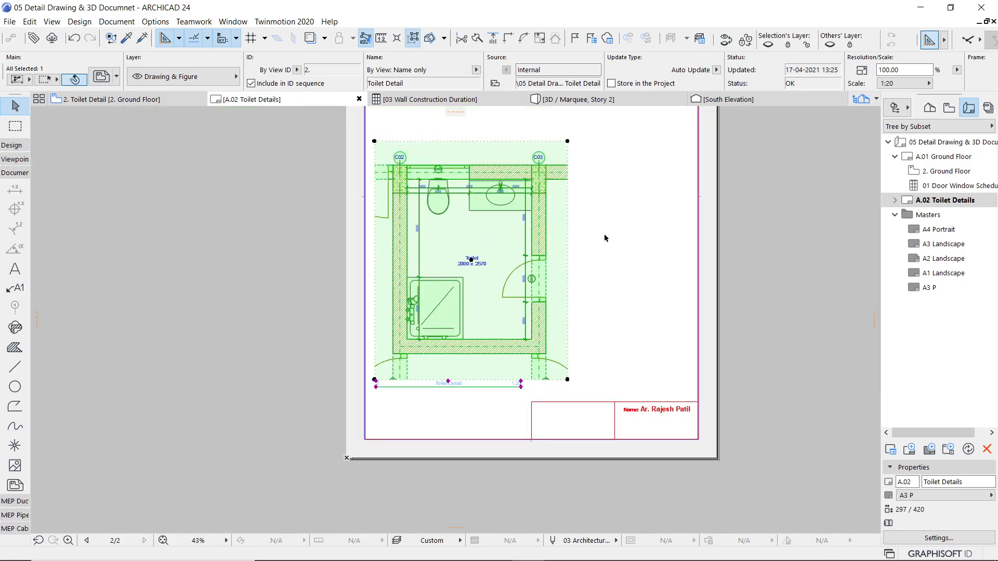
middle_drag(604, 235, 562, 331)
click(567, 407)
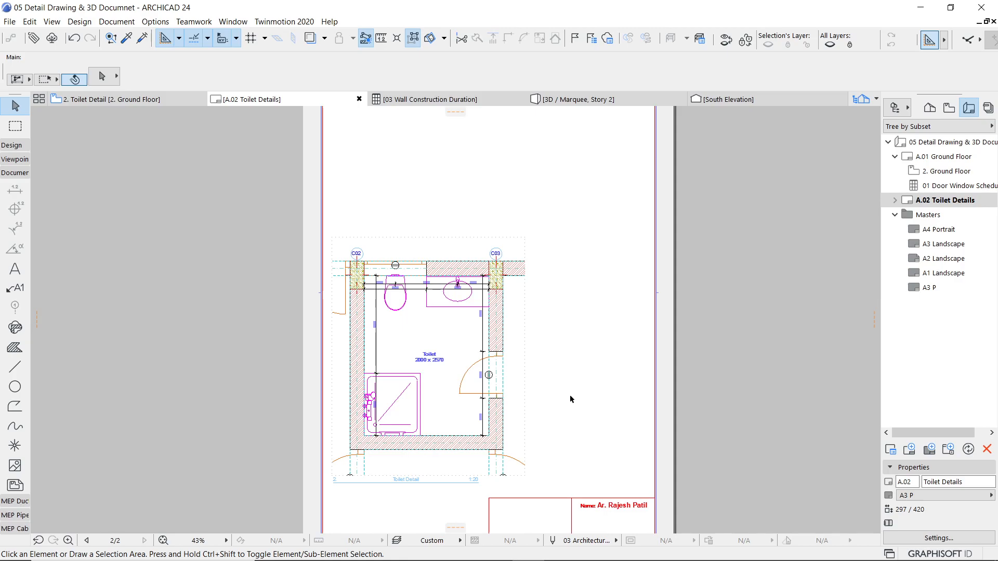
Switch to the Toilet Detail ground floor plan and set its scale to 1:100
click(133, 99)
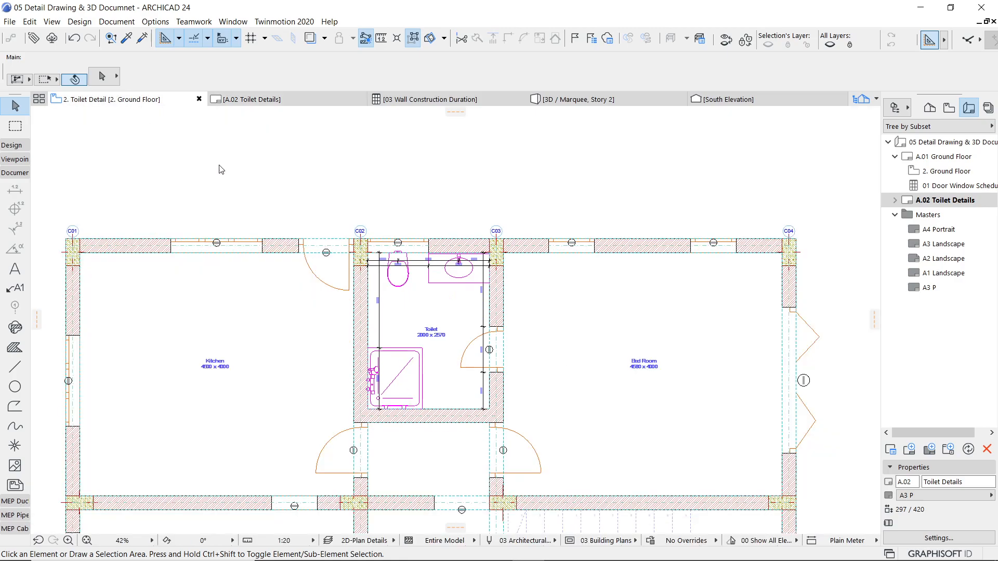
click(284, 541)
click(351, 462)
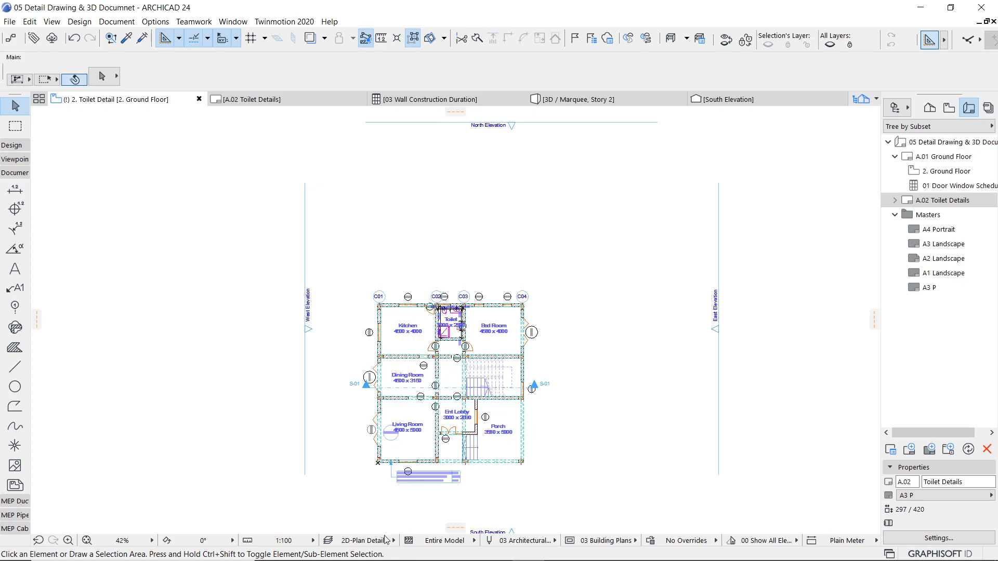
Hide the Annotation - Label, Structure and Text layers and the Dimensioning - Detail, Site and Structure layers in the model views
click(328, 541)
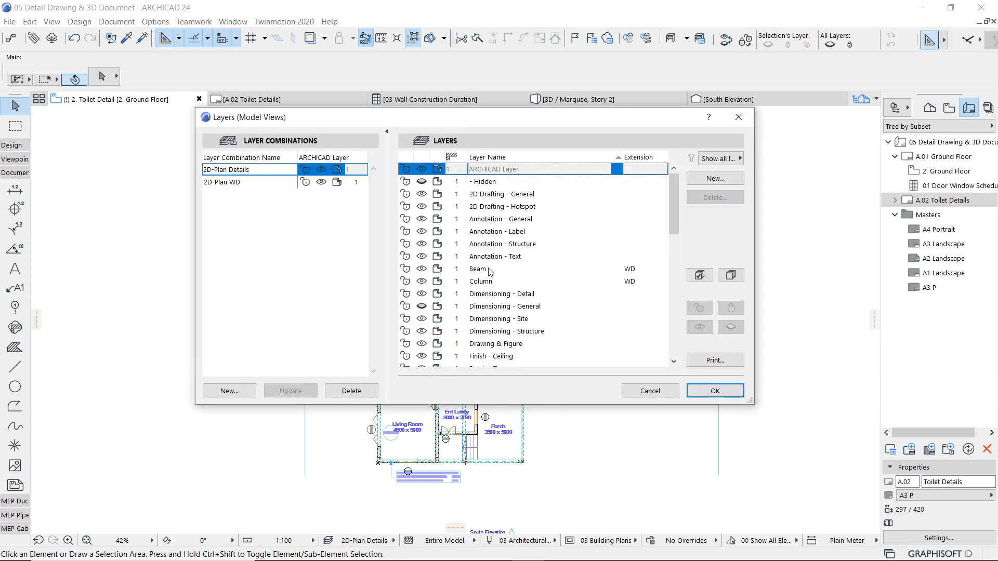
click(476, 233)
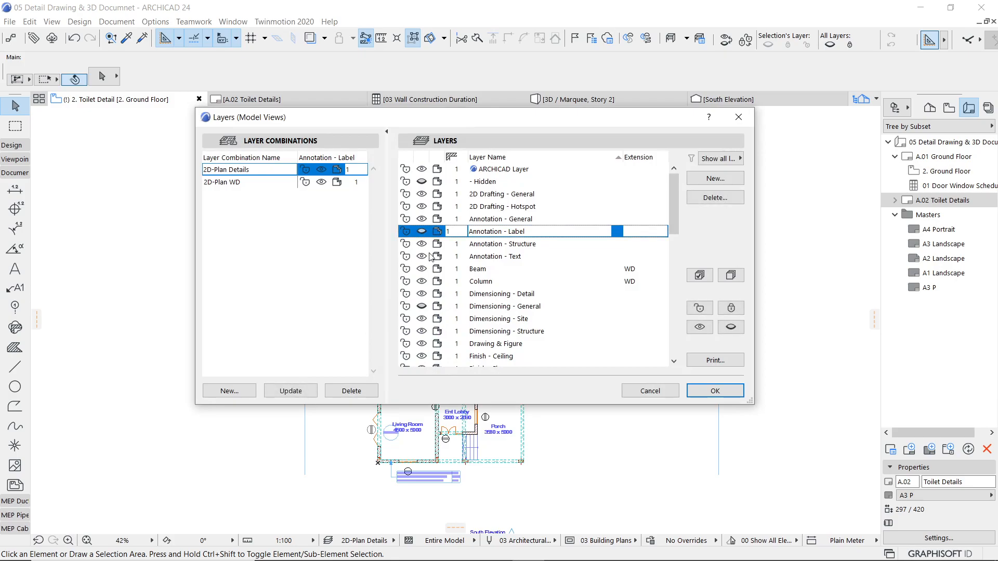
click(491, 257)
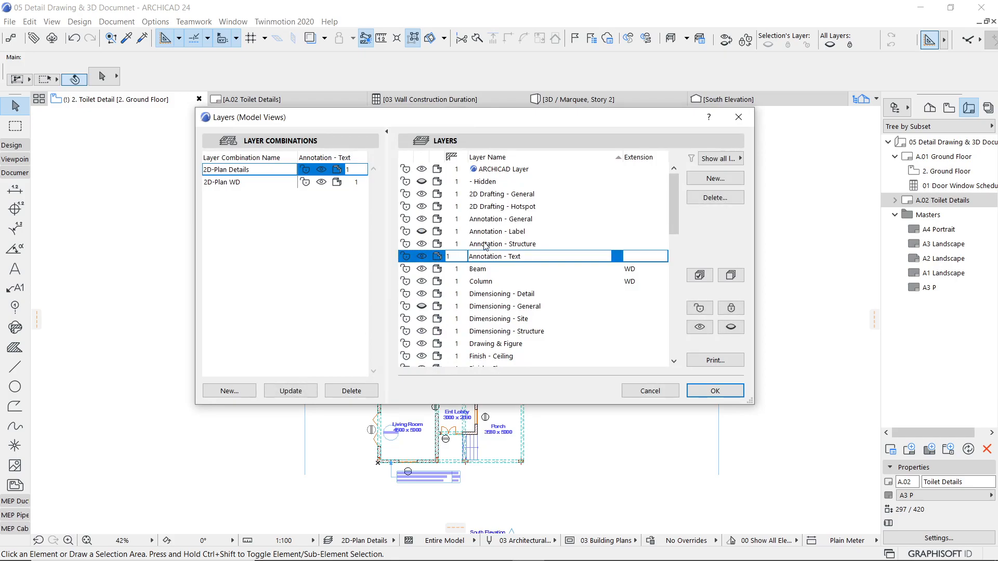
click(422, 245)
click(422, 257)
click(421, 294)
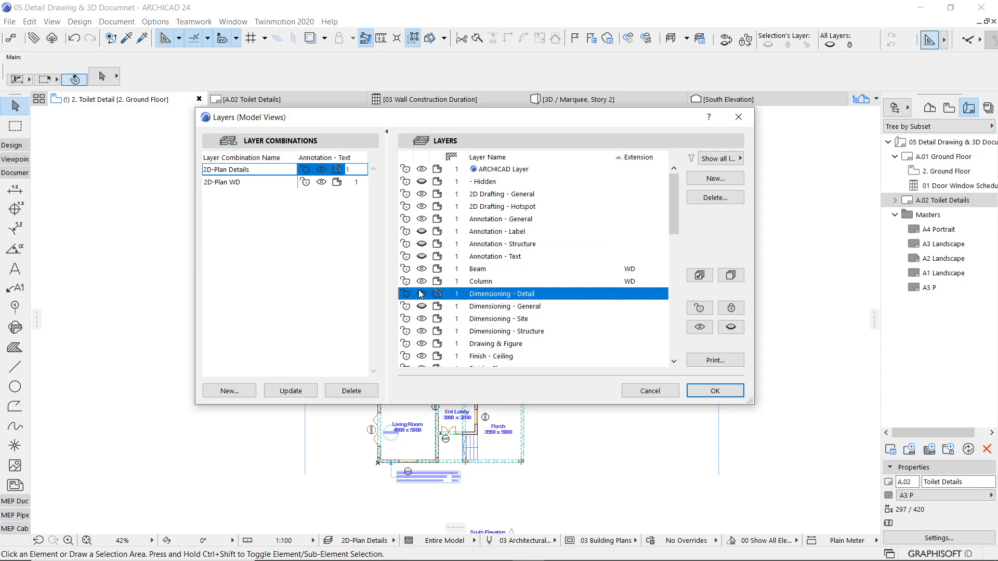
click(422, 319)
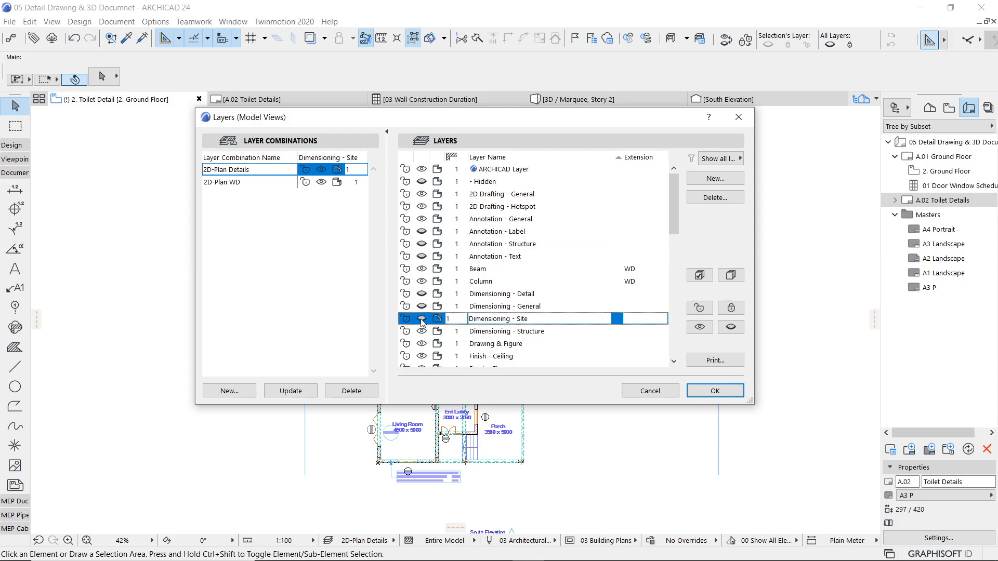
click(421, 331)
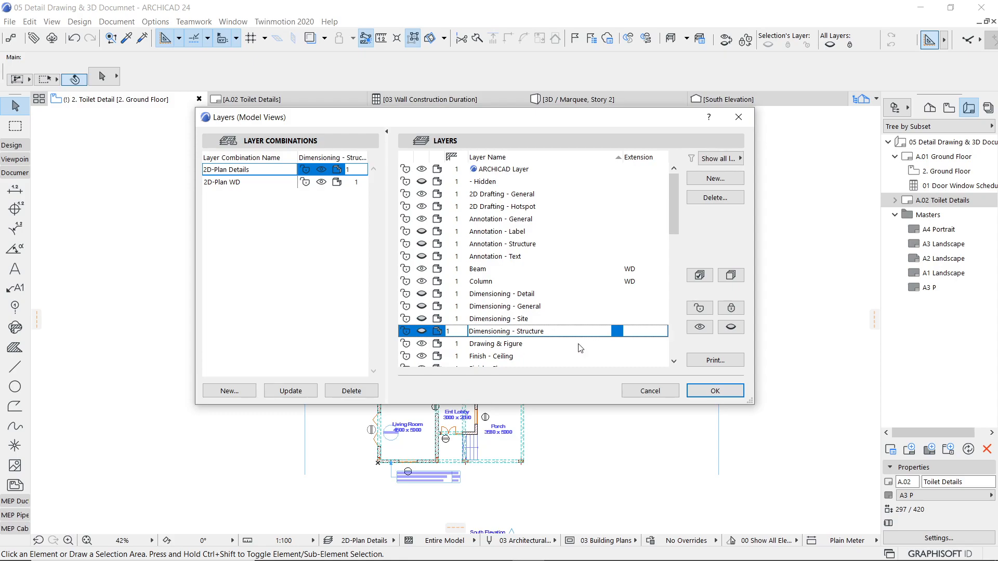
click(697, 390)
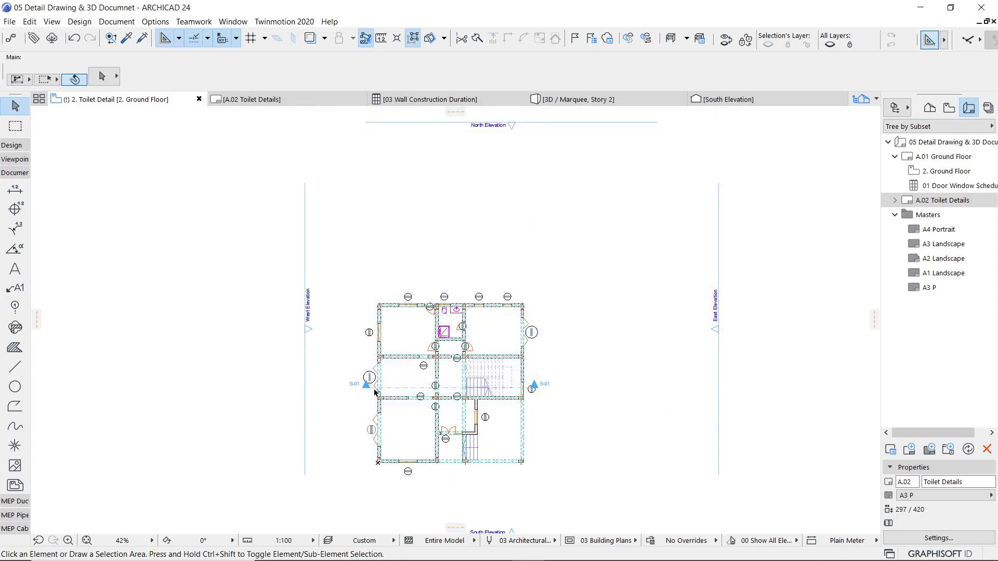
Hide the Annotation - General layer in the model view layer settings
click(328, 540)
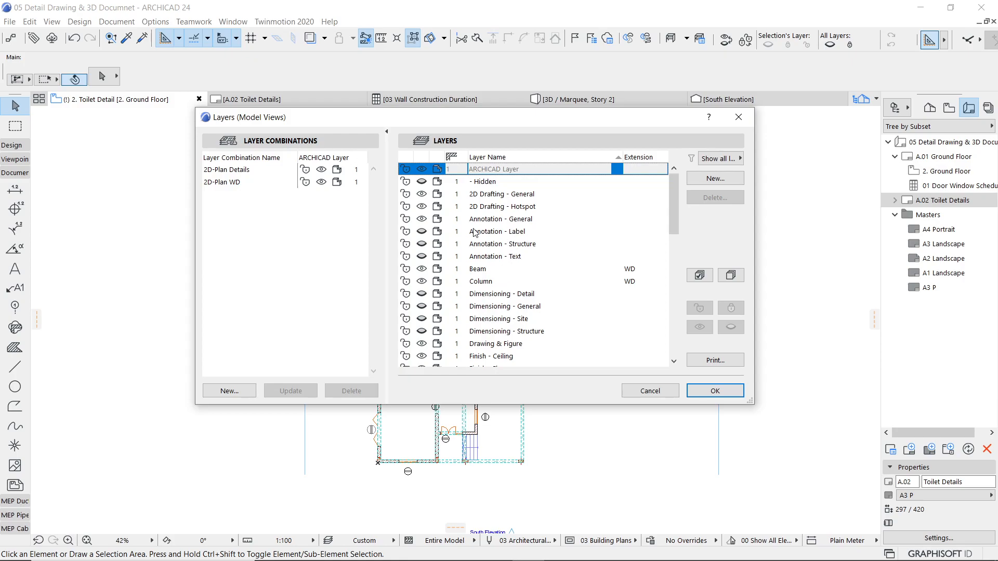
click(420, 221)
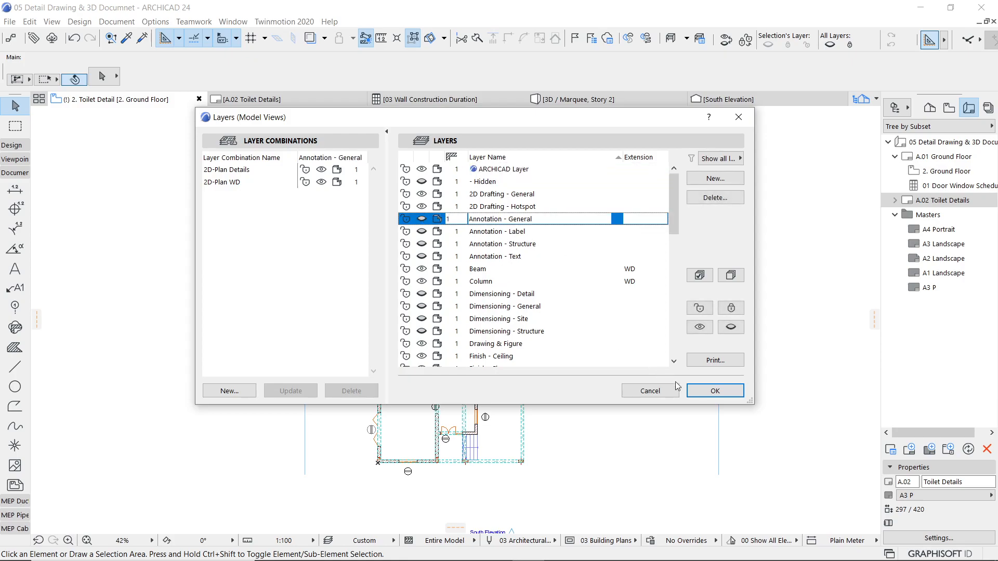
click(708, 394)
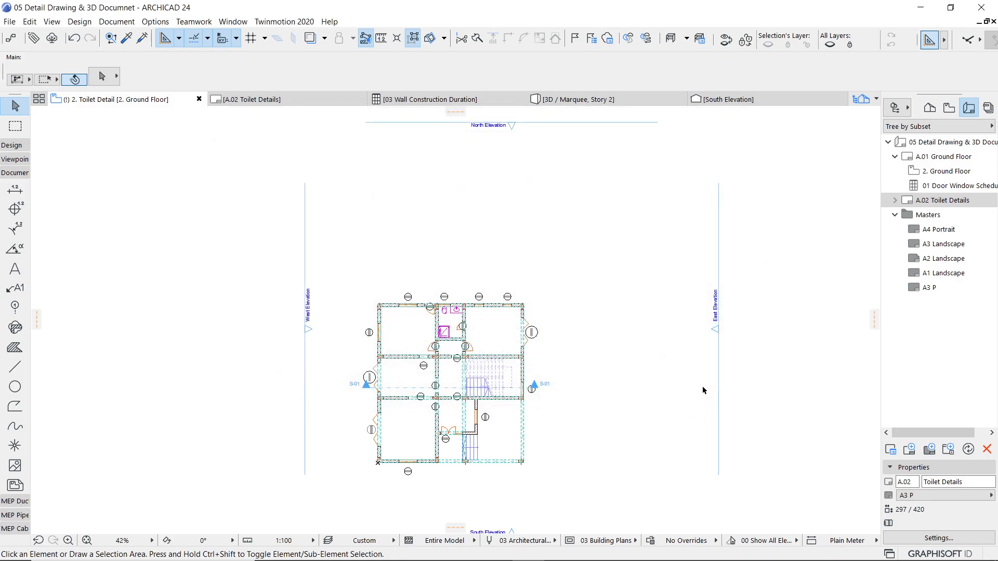
Open the Model View Options of 03 Building Plans and expand the construction element options
scroll(420, 313, up, 5)
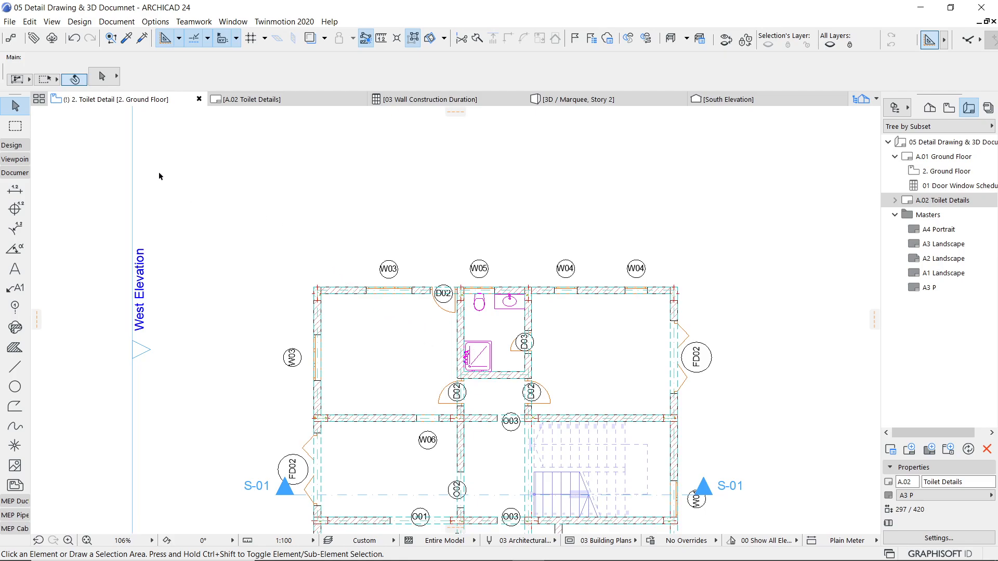
click(108, 22)
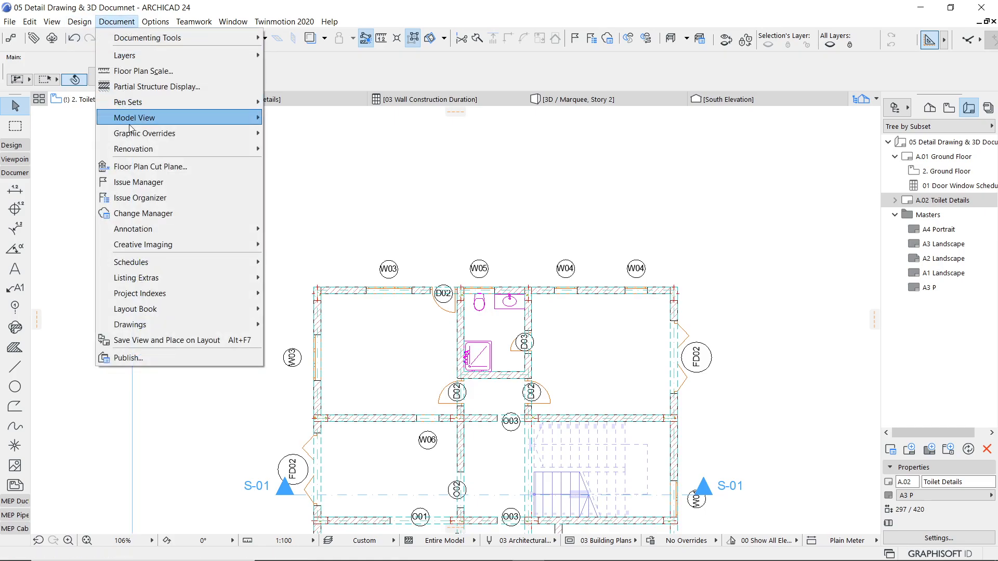
mouse_move(142, 119)
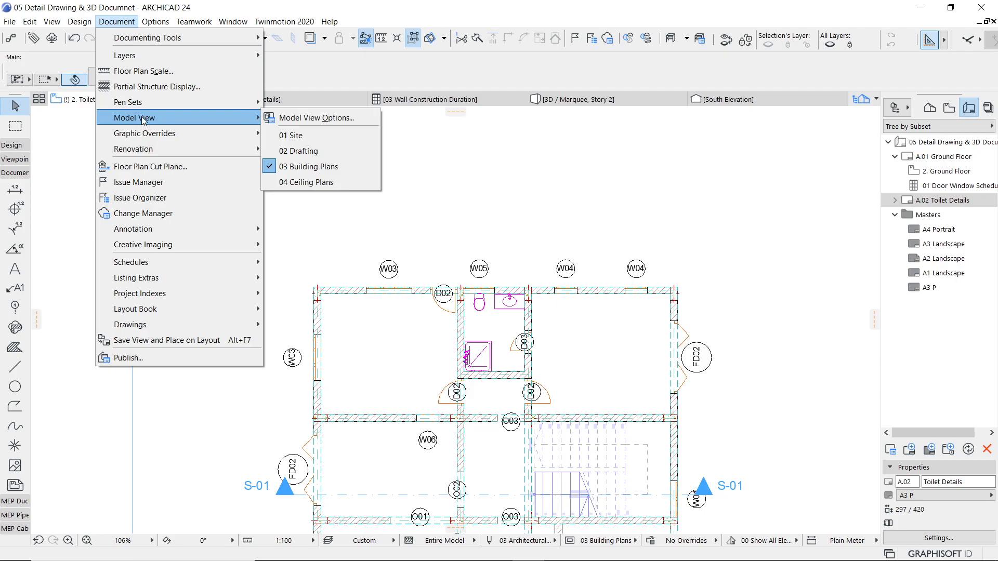
click(307, 118)
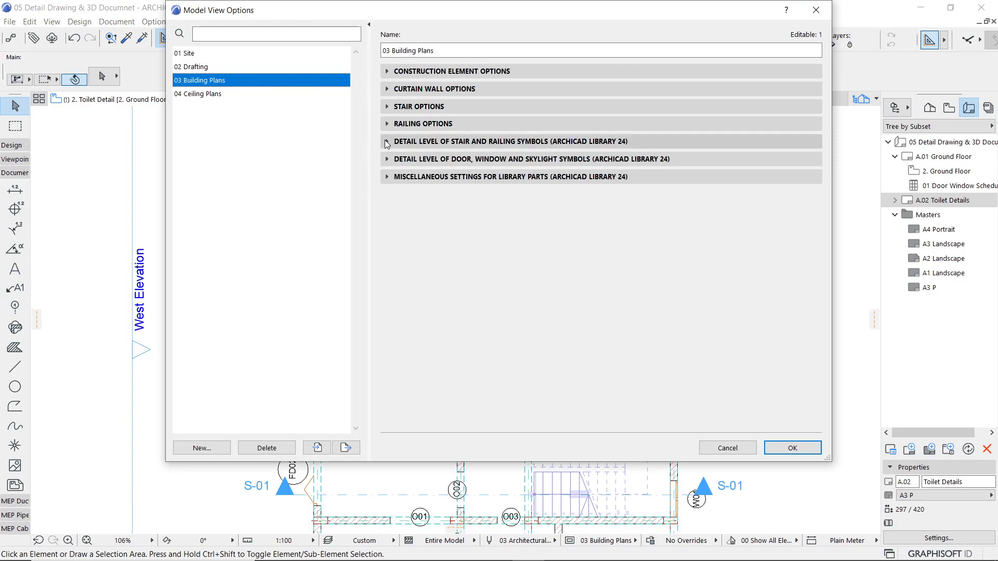
click(384, 162)
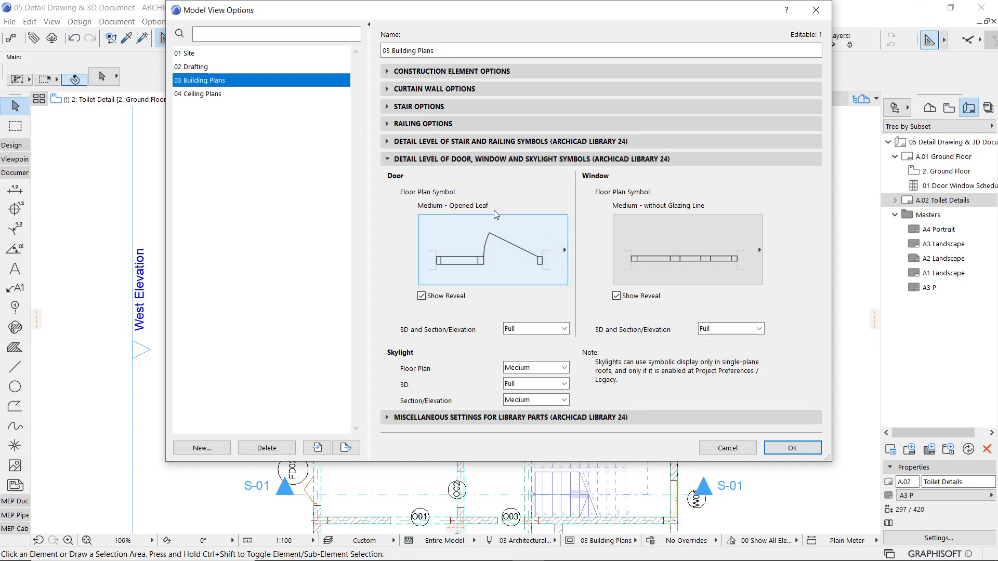
click(390, 73)
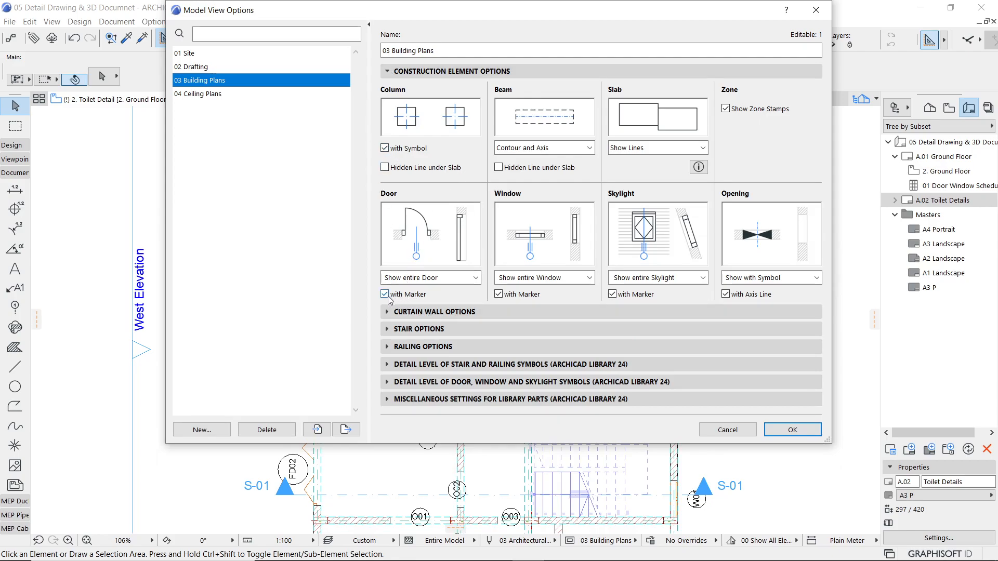
click(385, 294)
click(499, 294)
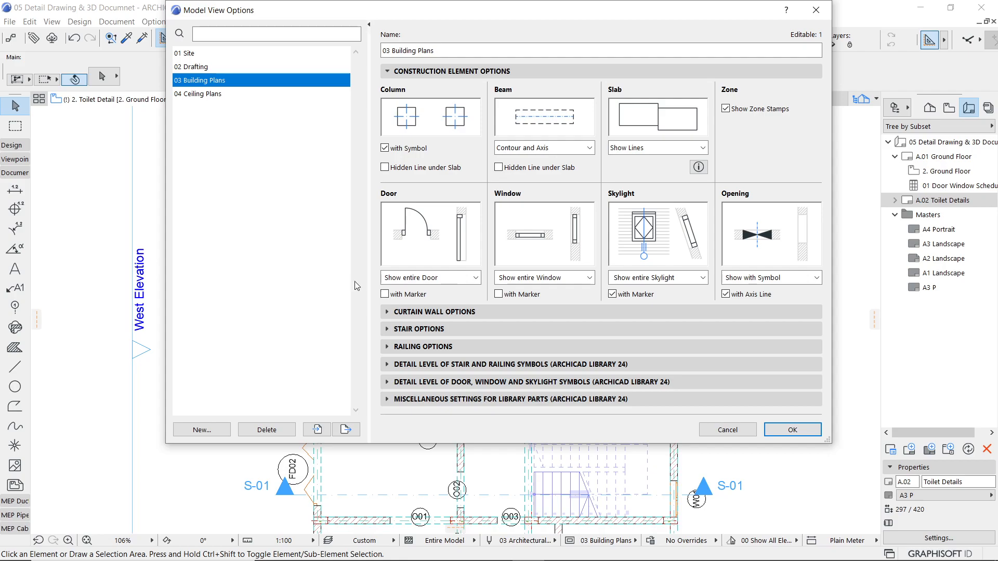
click(385, 294)
click(498, 294)
Create a model view option named 00 Key Plan with door, window and skylight markers turned off, and apply it
click(201, 429)
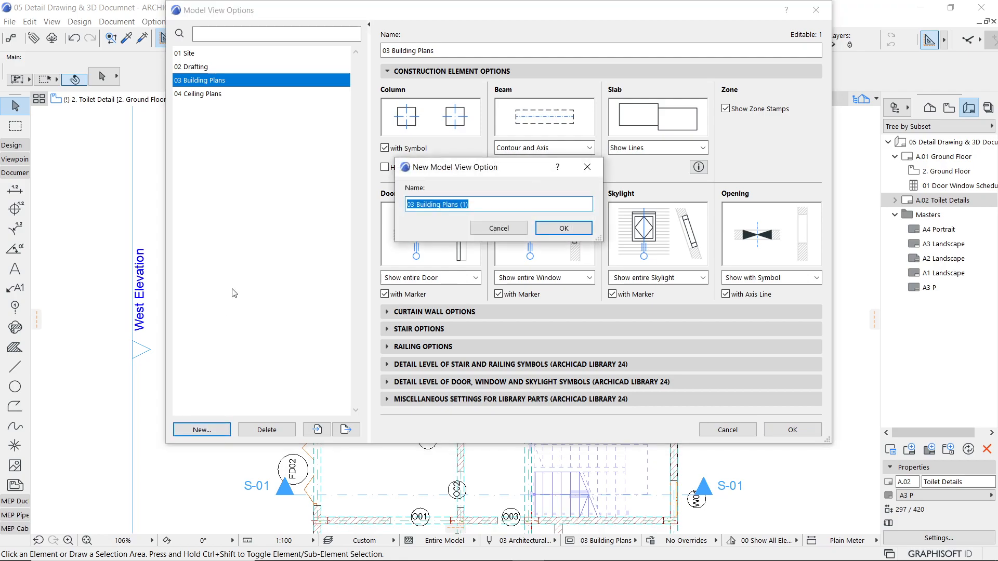
text(00 Key Plan)
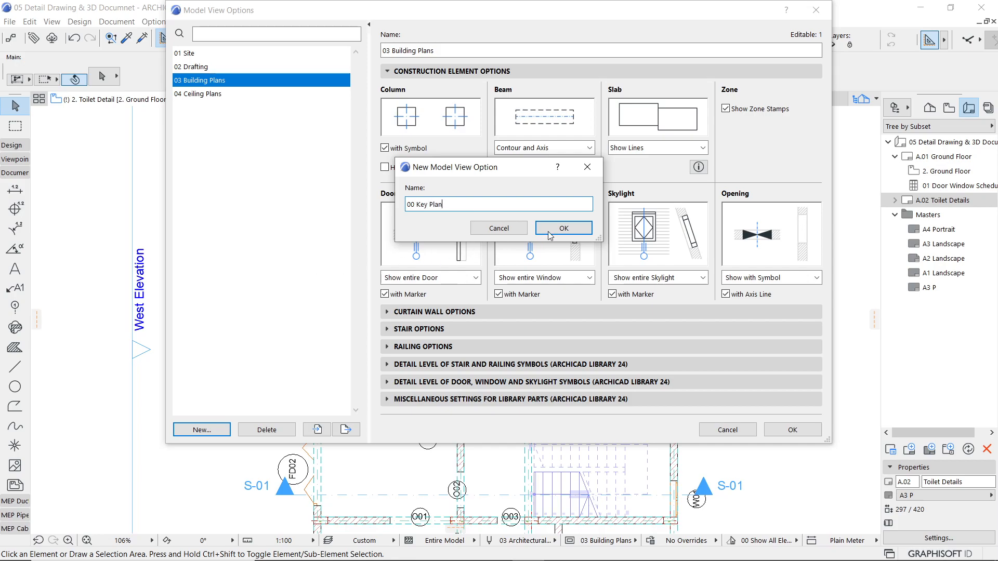
click(564, 229)
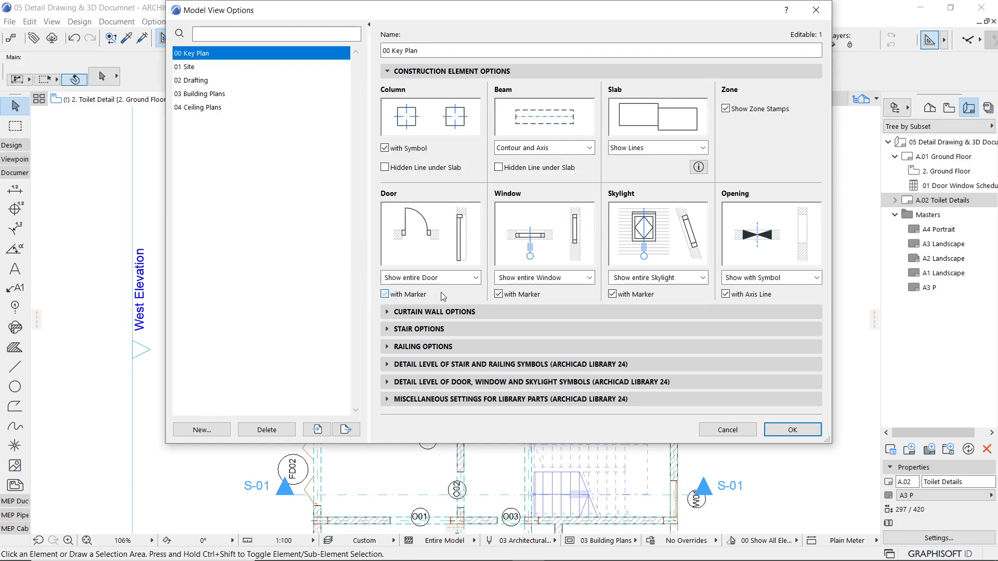
click(499, 295)
click(612, 295)
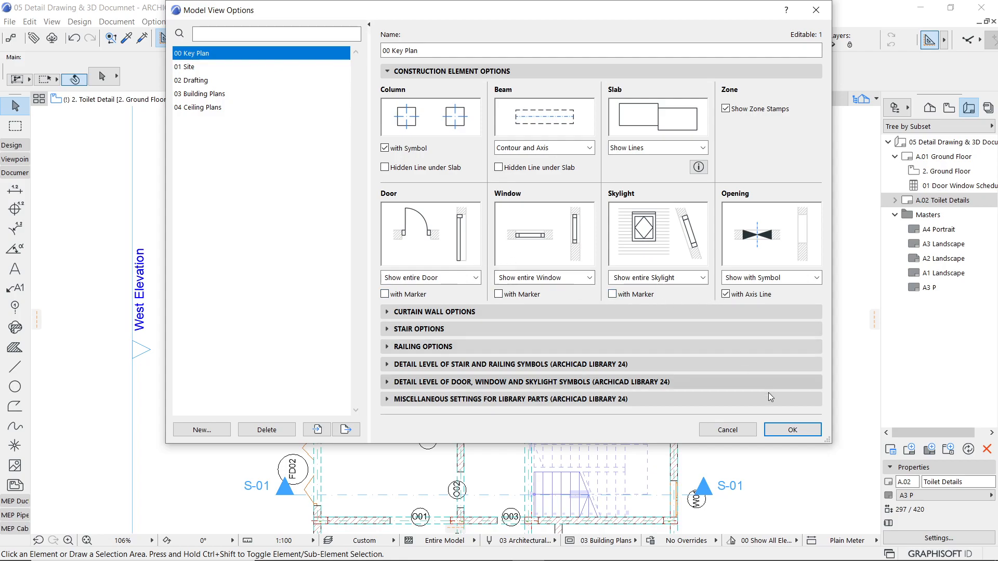
click(781, 433)
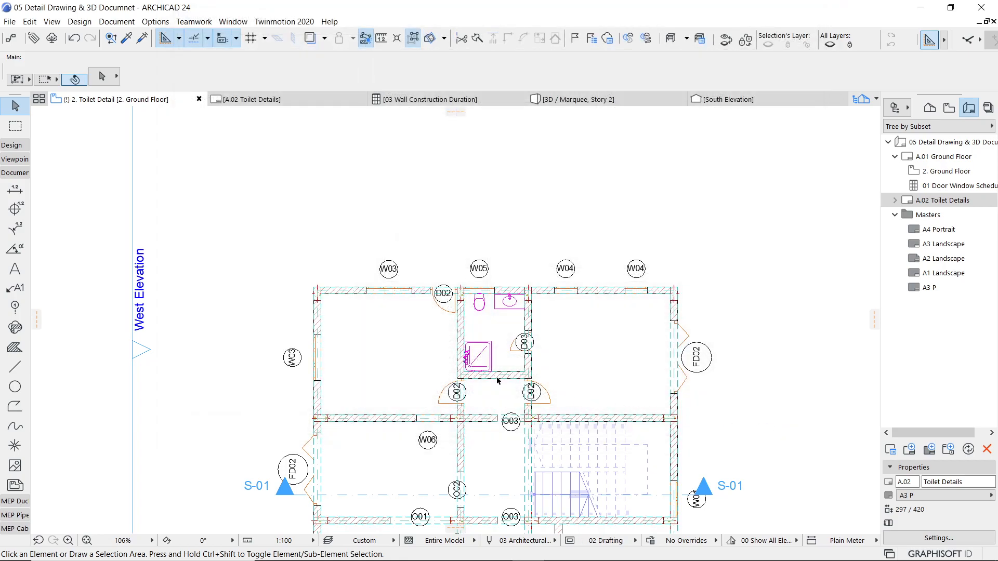
Save the 2. Ground Floor story as a new view directly in the WD folder using the Organizer
scroll(363, 276, up, 1)
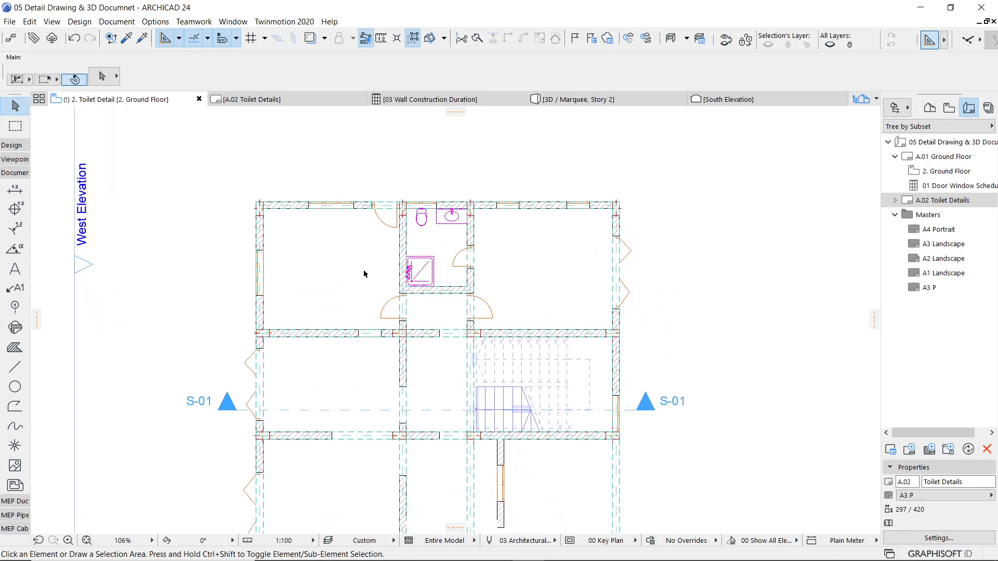
scroll(392, 274, up, 3)
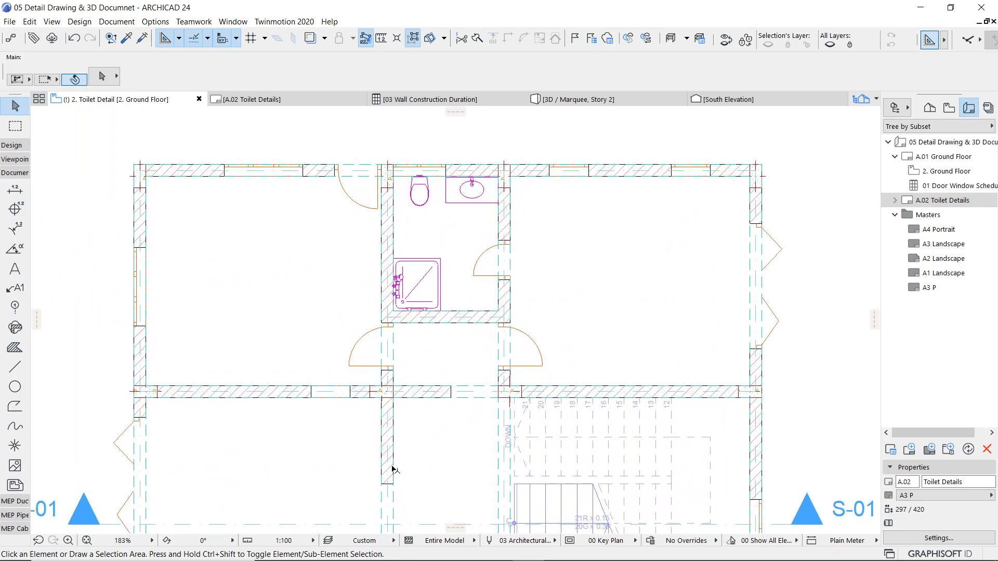
scroll(544, 326, down, 2)
middle_drag(545, 325, 514, 204)
scroll(555, 280, down, 3)
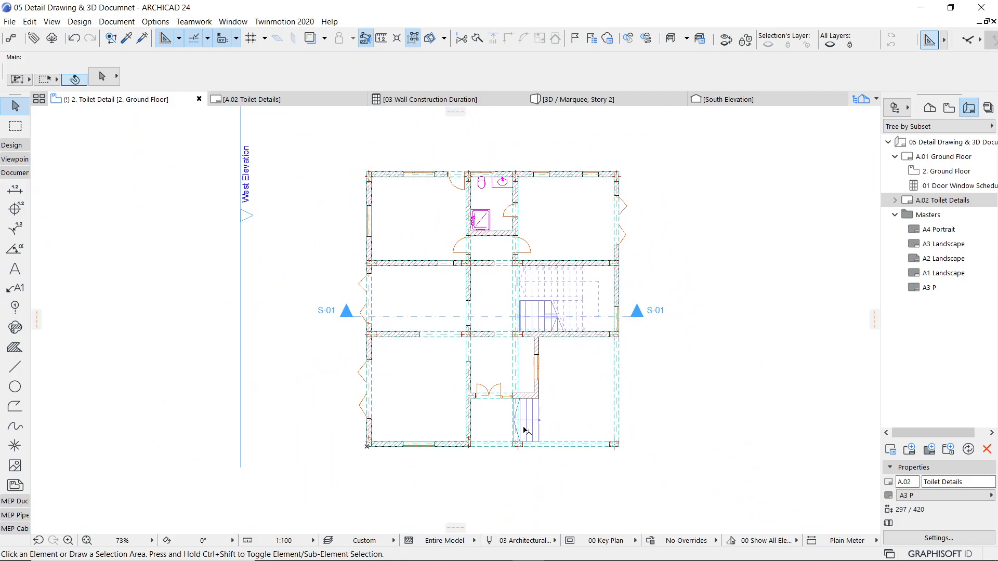
click(894, 108)
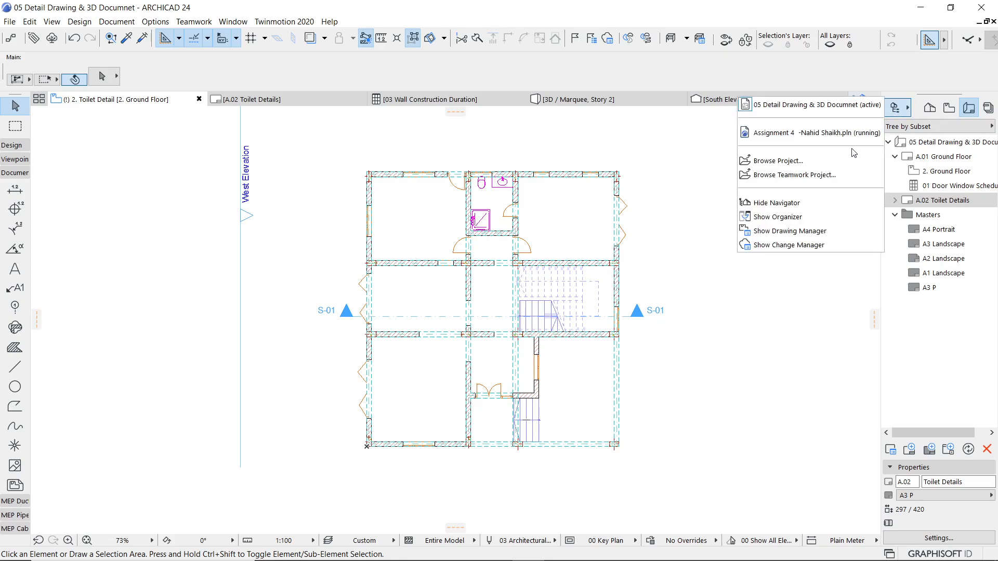
click(829, 218)
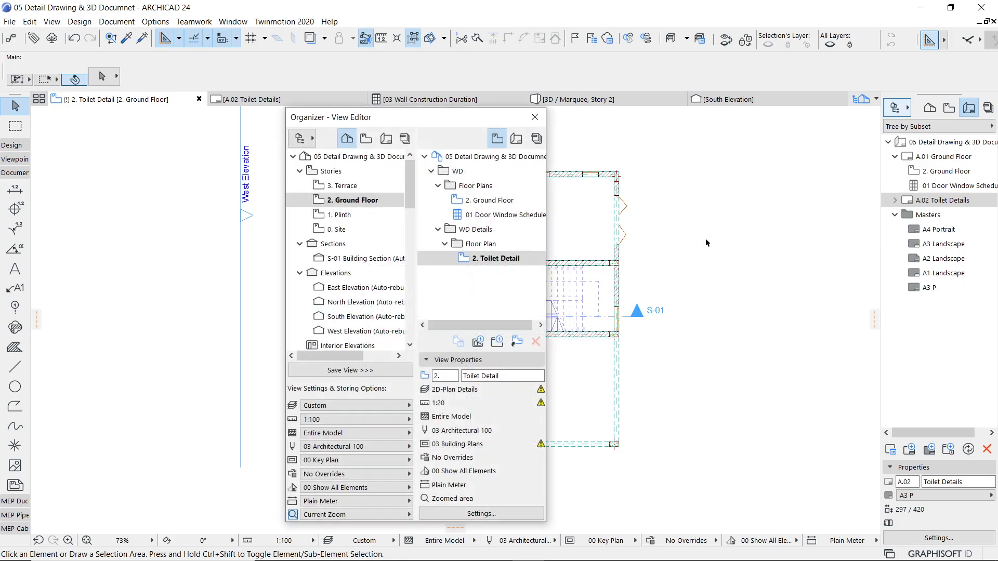
click(340, 205)
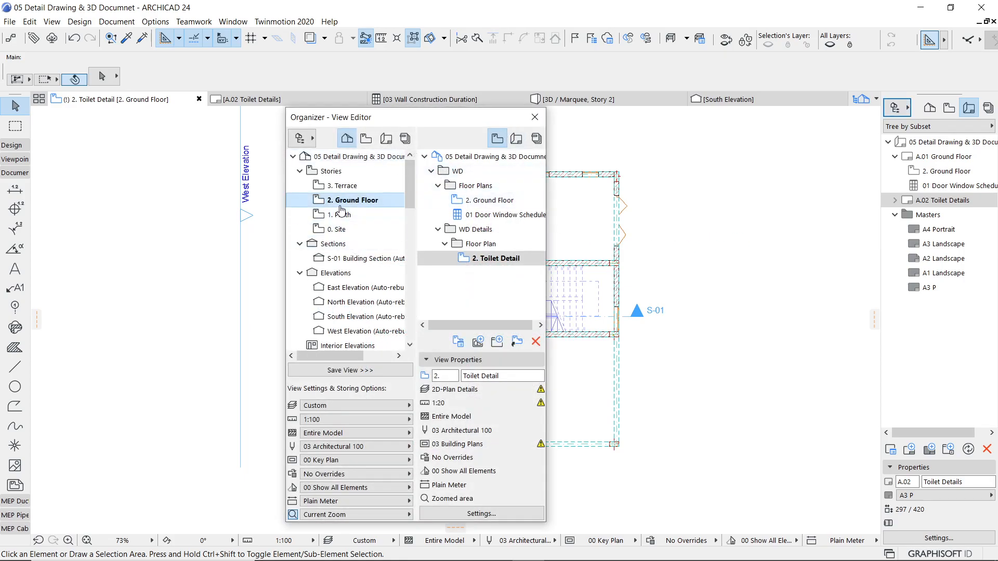
click(438, 185)
click(438, 202)
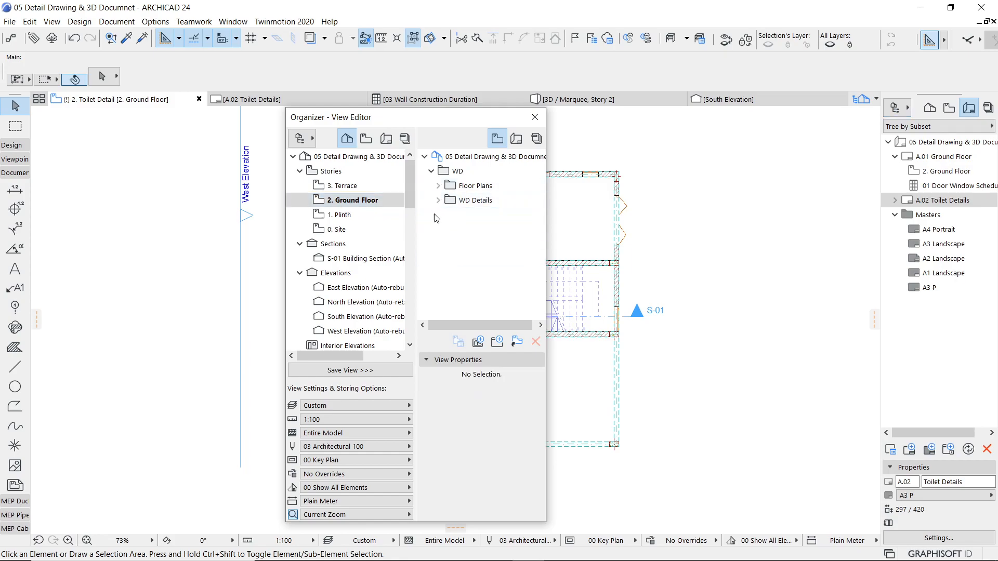
drag(341, 202, 465, 189)
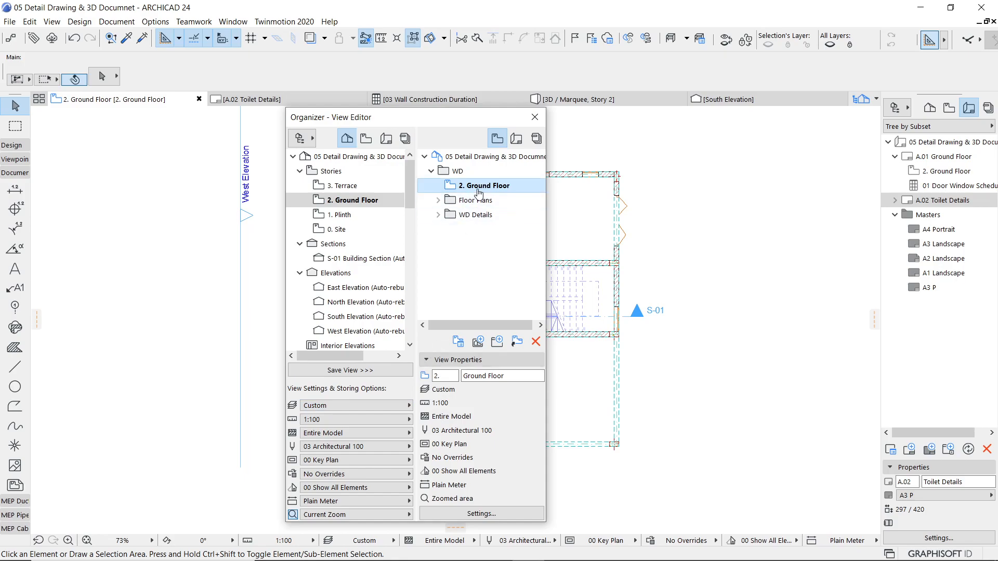
Rename the new ground floor view in the WD folder as Key Plan and close the Organizer
drag(486, 376, 451, 378)
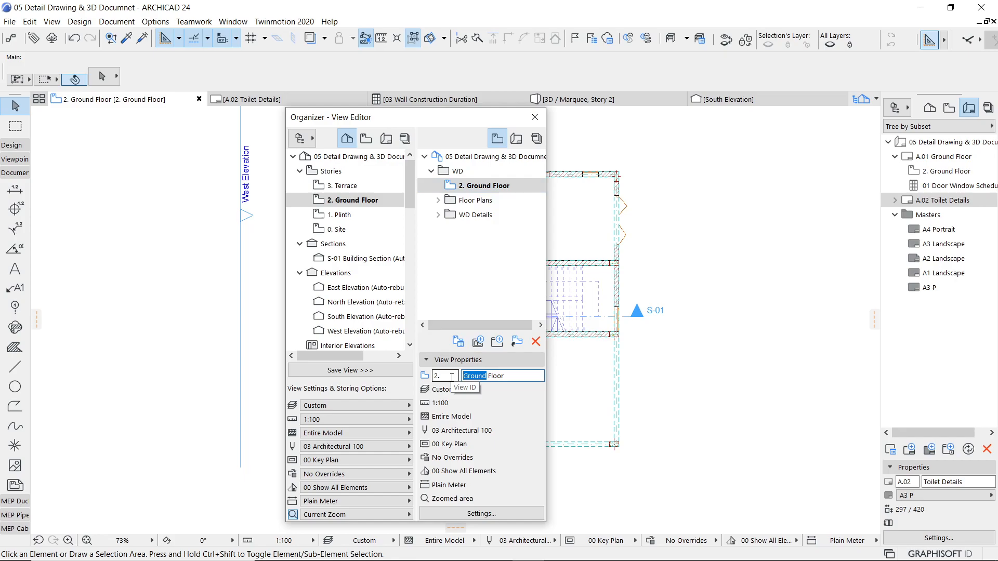
text(Key)
key(Return)
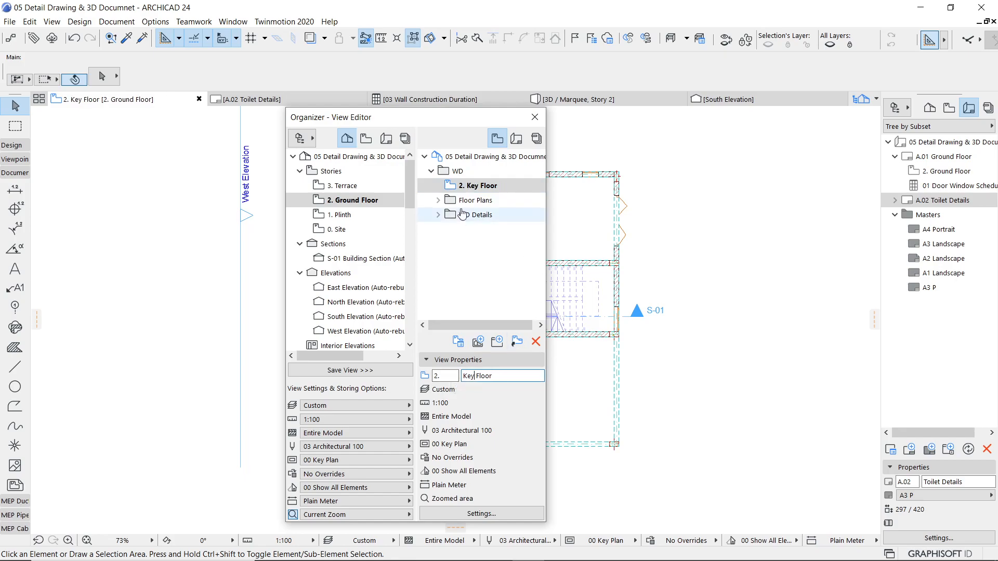
text(Plan)
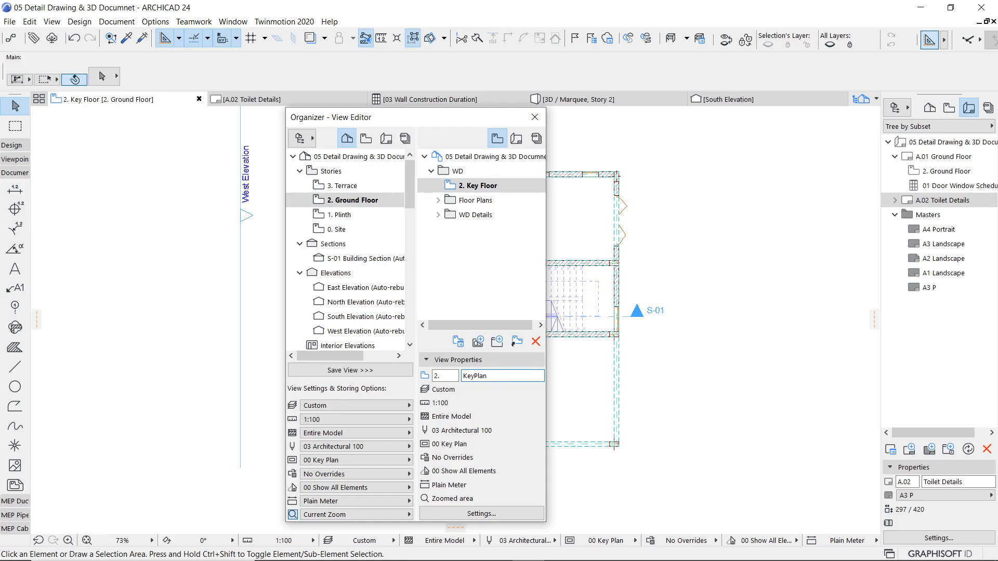
key(Return)
key(Return)
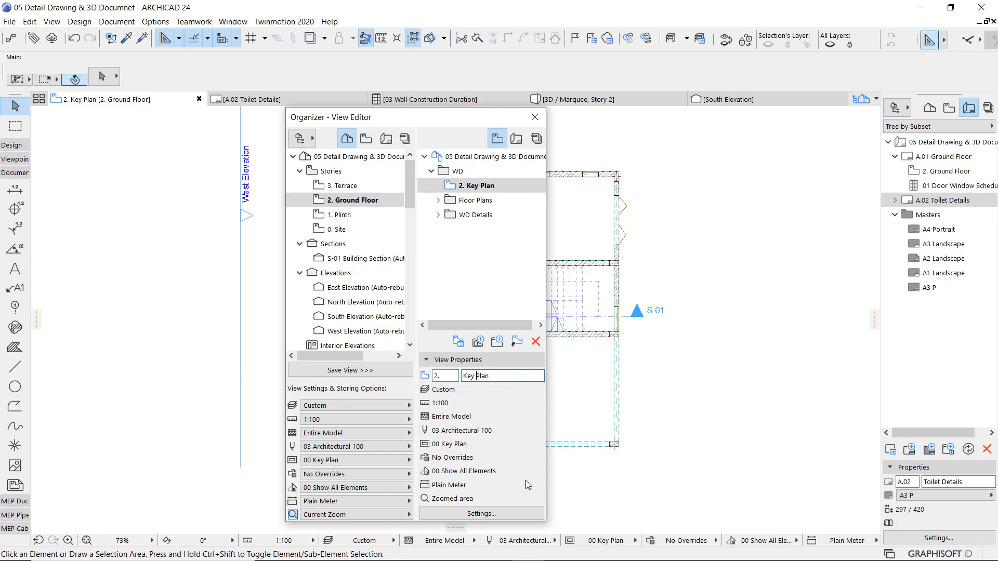
click(536, 117)
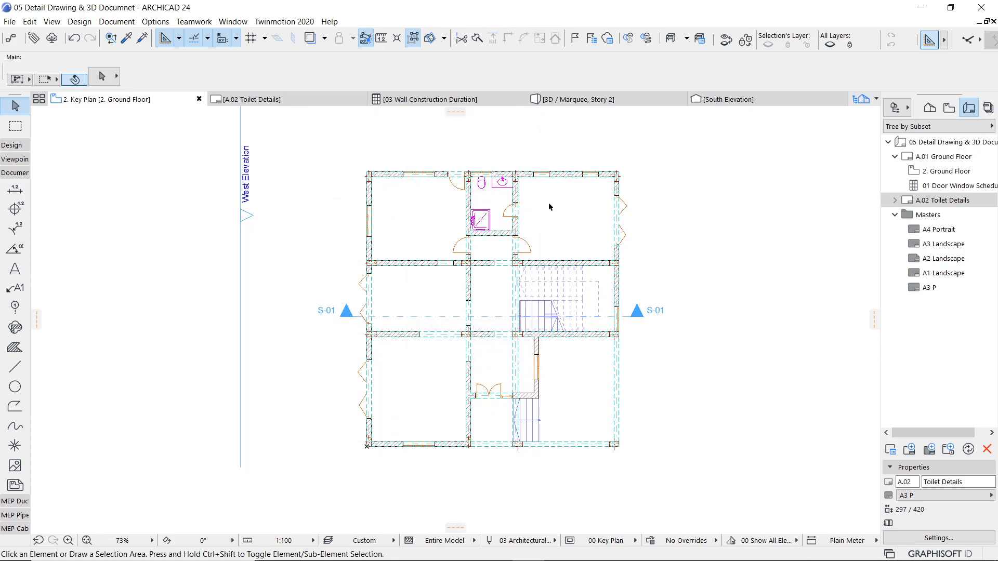
Save the current layer visibility as a new layer combination named 2D Key Plan and apply it
click(327, 541)
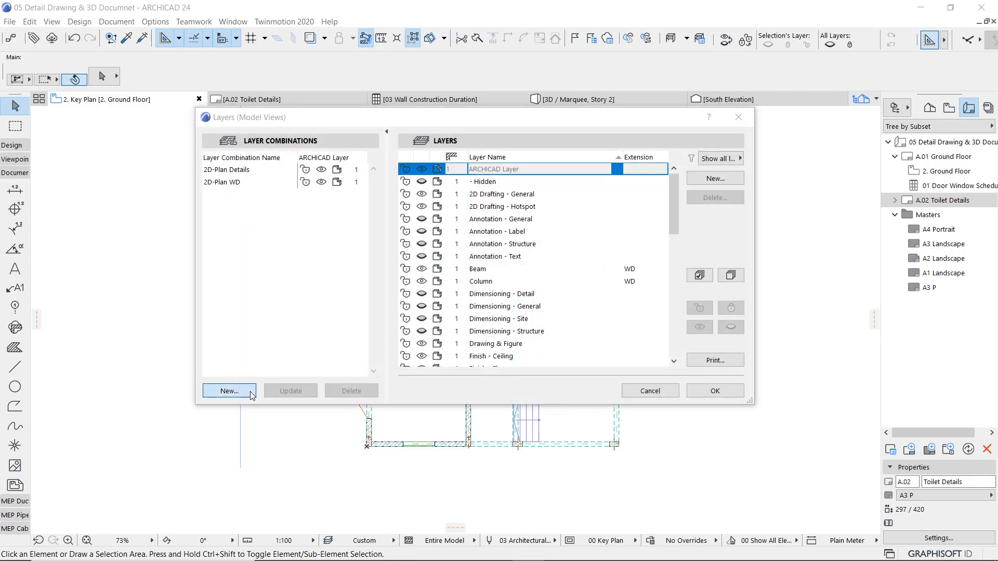
click(250, 392)
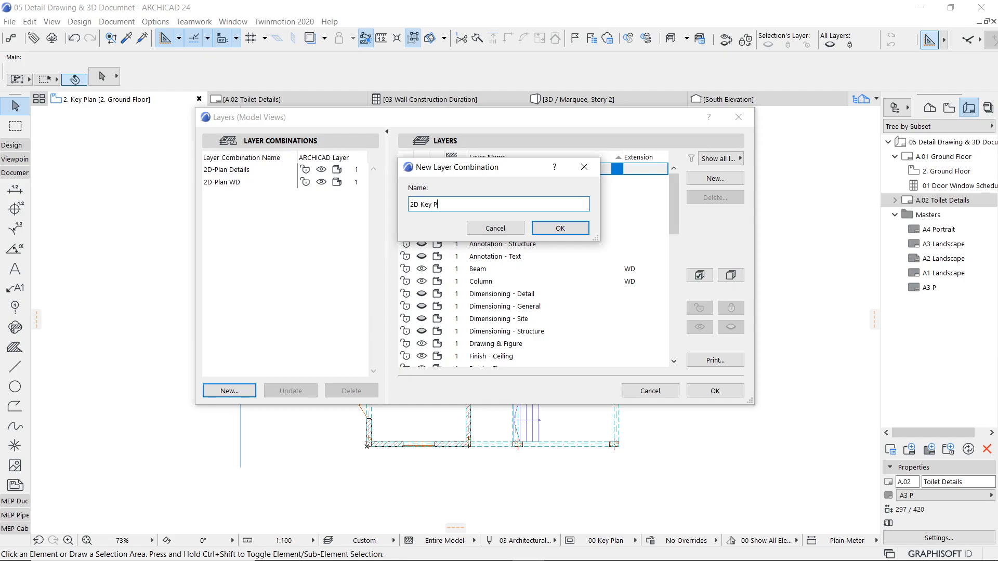
click(551, 234)
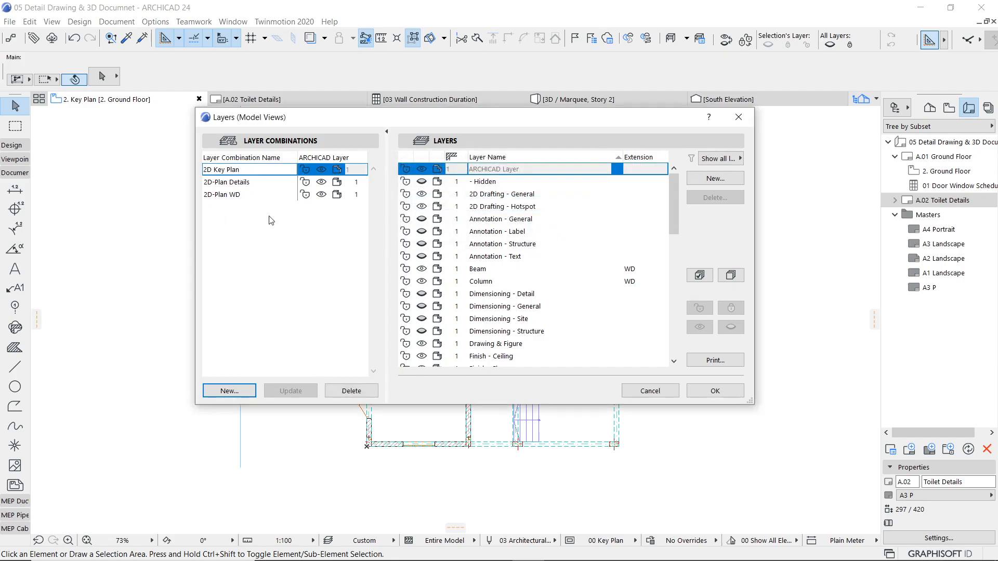
click(712, 392)
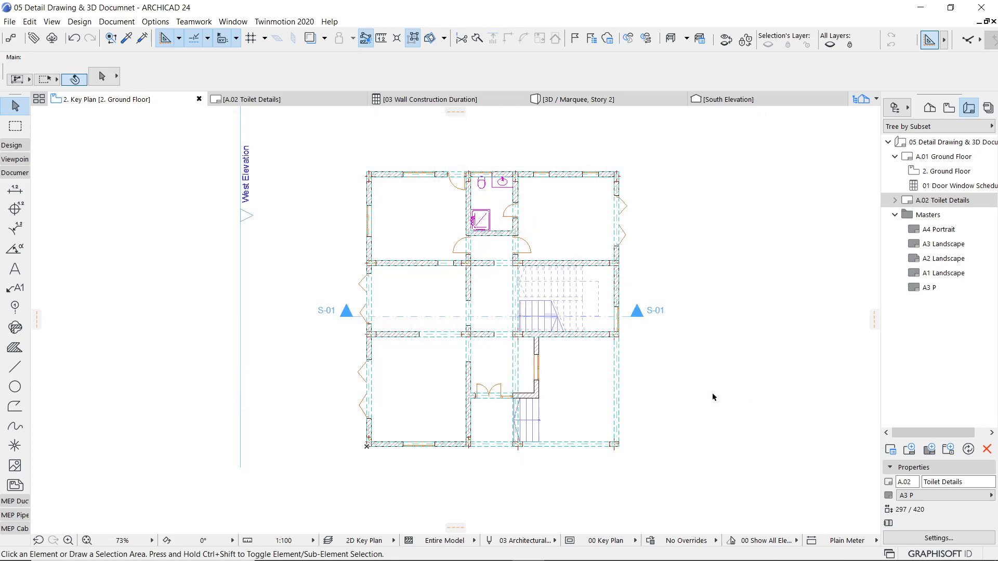
Assign the 2D Key Plan layer combination to the Key Plan view through the Organizer's view settings
click(894, 108)
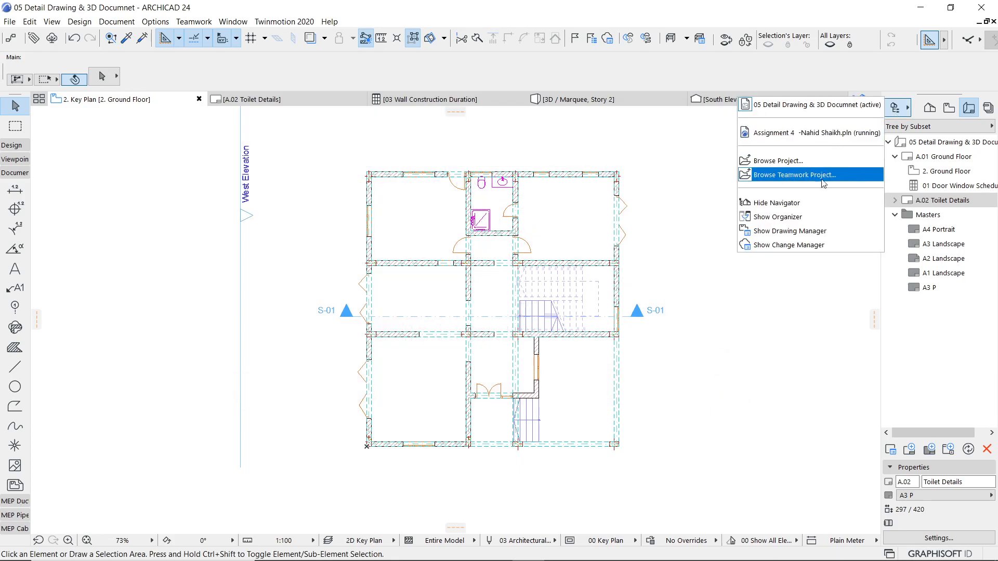
click(817, 216)
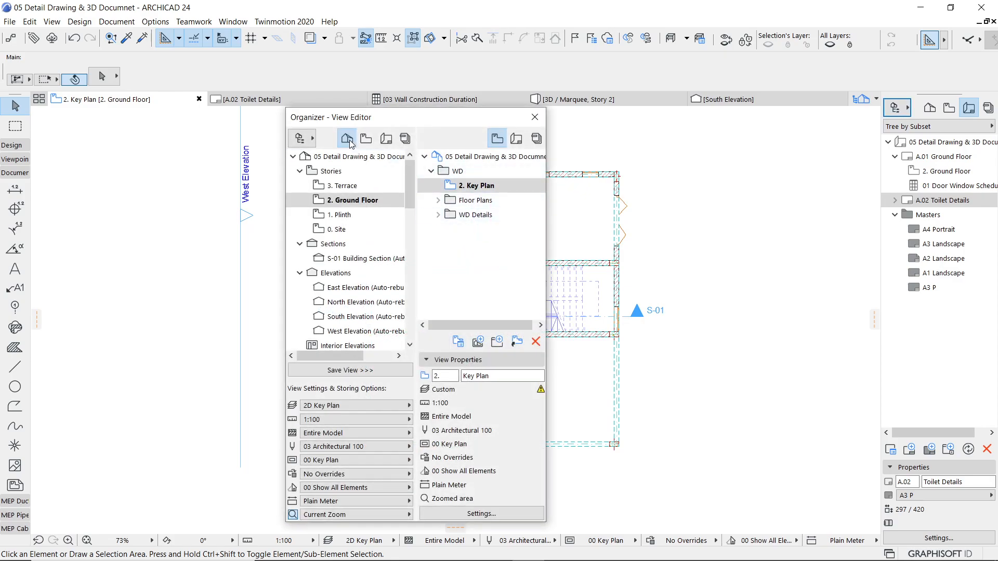
click(366, 139)
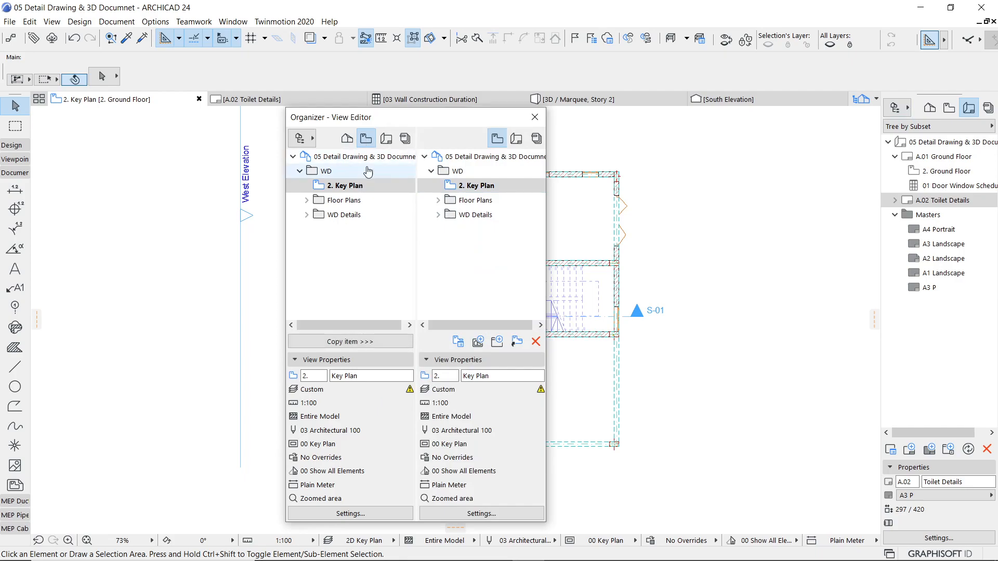
click(347, 138)
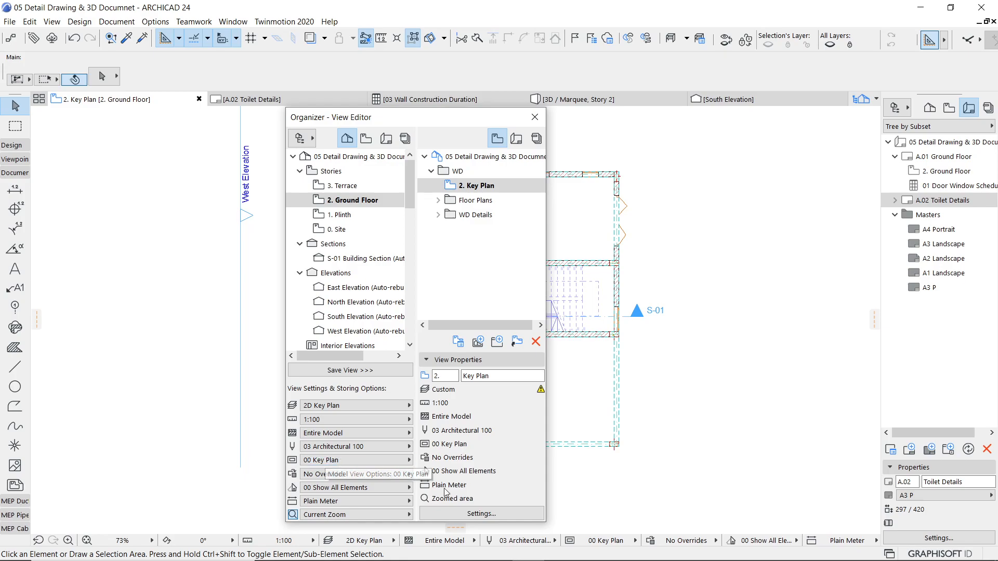
click(496, 513)
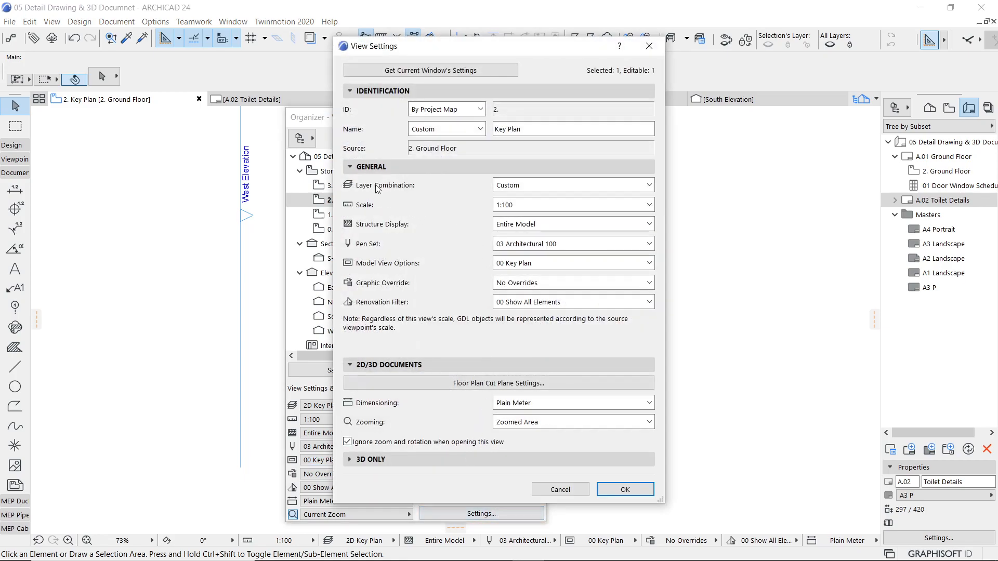
drag(461, 51, 214, 85)
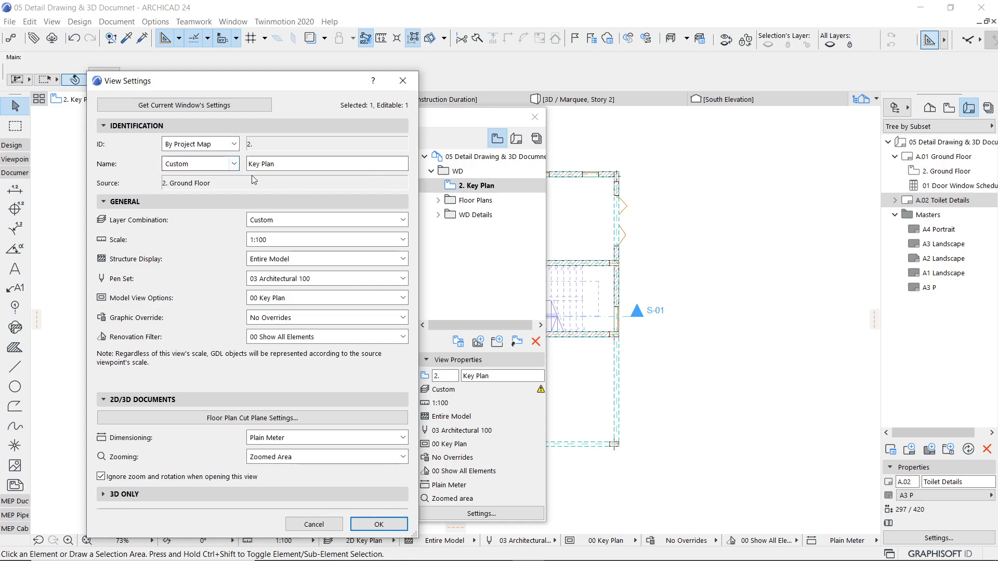
click(316, 220)
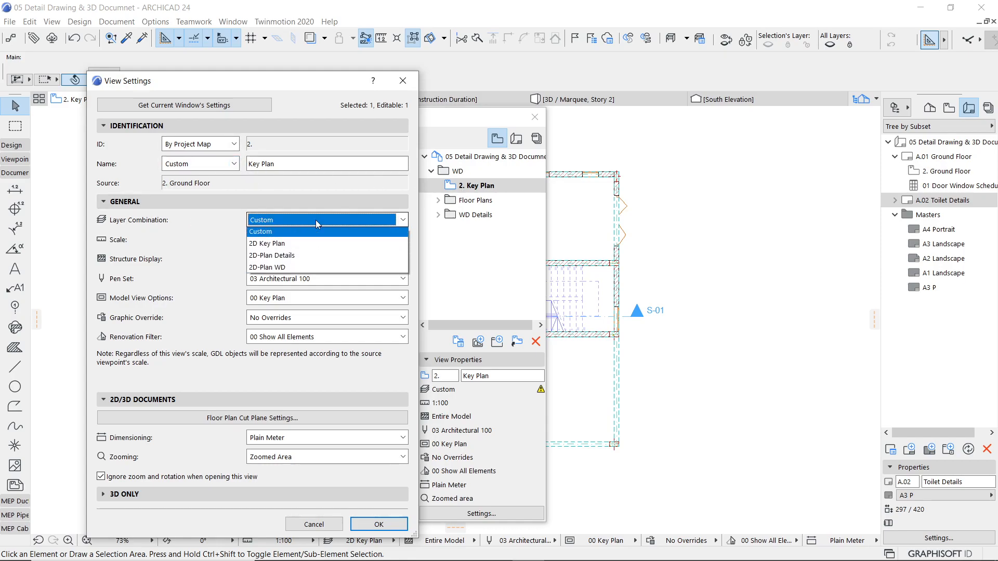
click(322, 246)
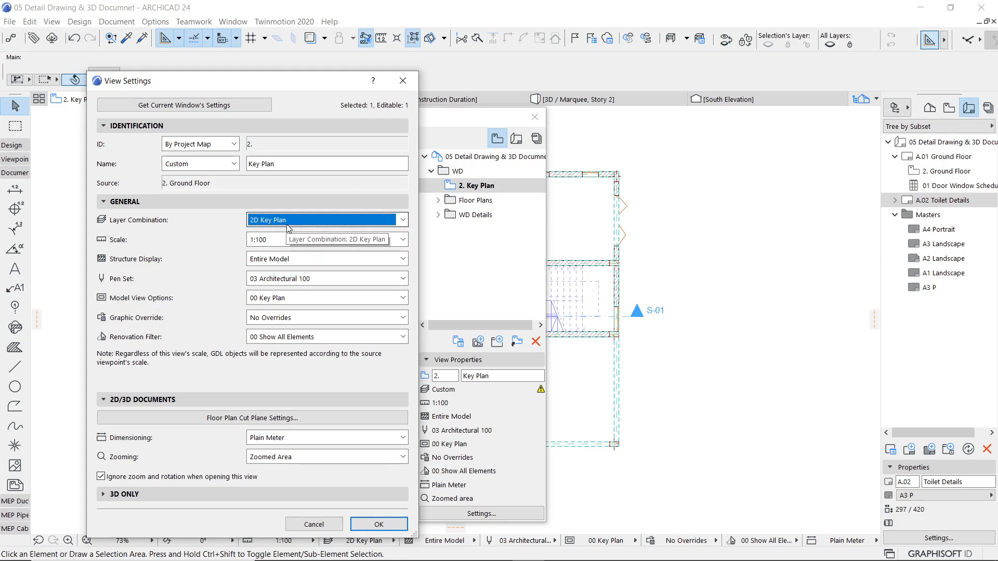
click(371, 523)
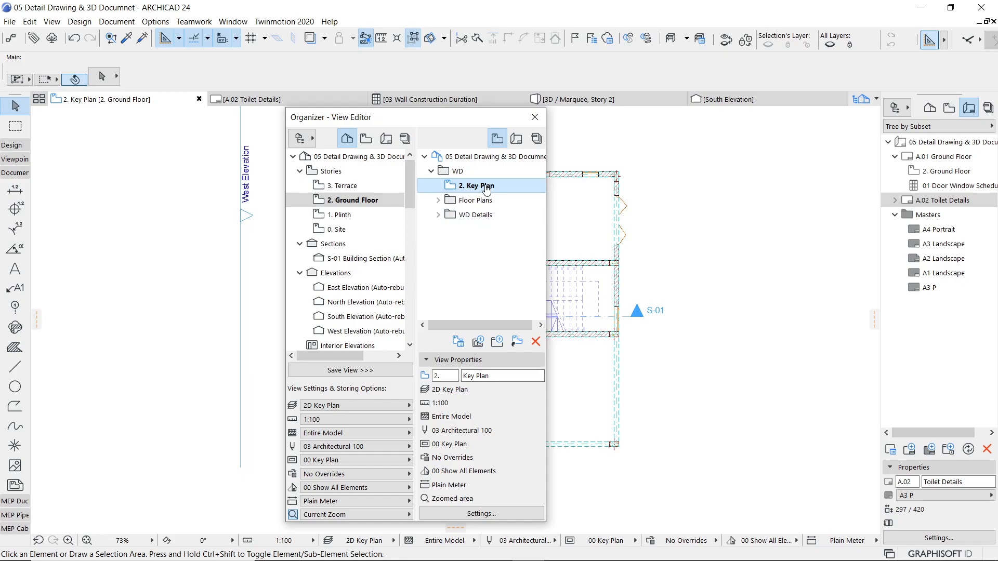
click(535, 119)
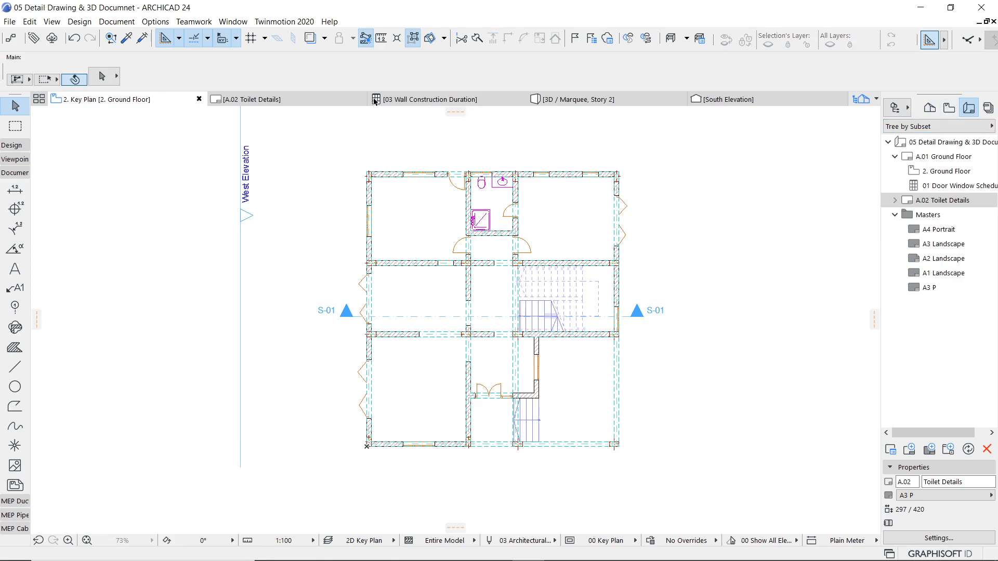
Place the Key Plan view from the View Map on the A.02 Toilet Details layout beside the toilet detail
click(313, 101)
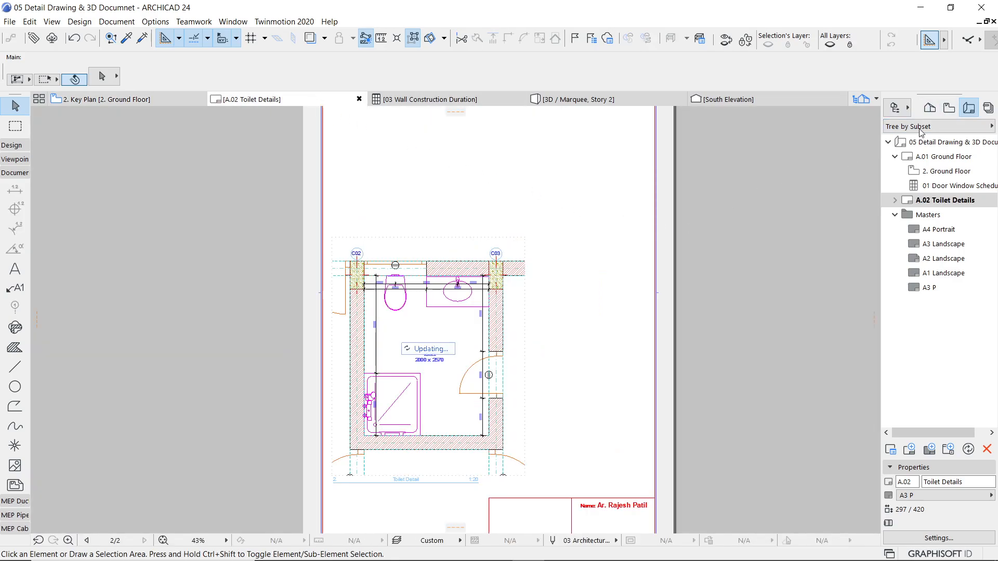
click(948, 108)
mouse_move(937, 155)
mouse_down()
mouse_move(598, 369)
mouse_move(582, 400)
mouse_up()
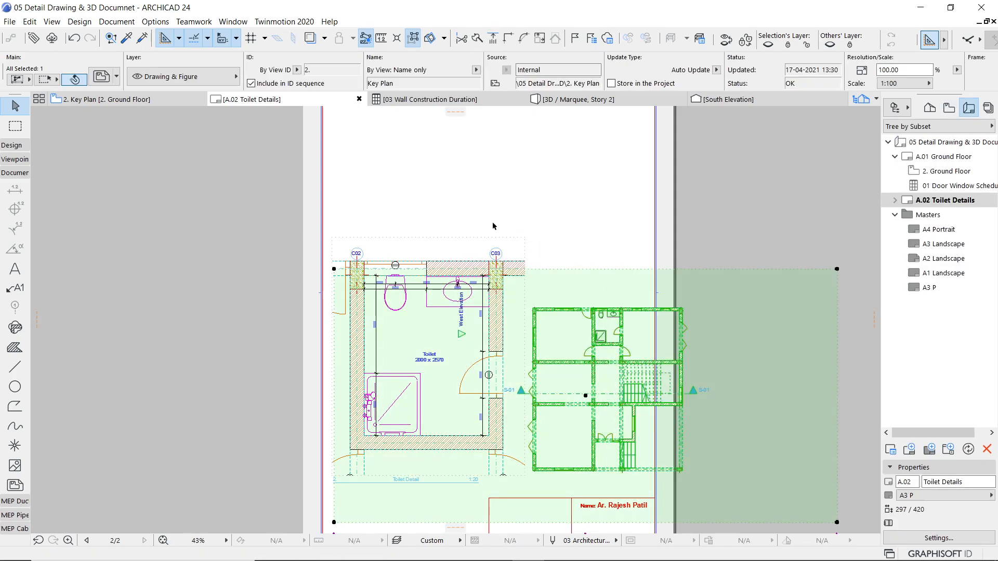
Crop the Key Plan drawing's frame inward on all four sides so it fits closely around the floor plan
scroll(495, 224, down, 2)
click(383, 301)
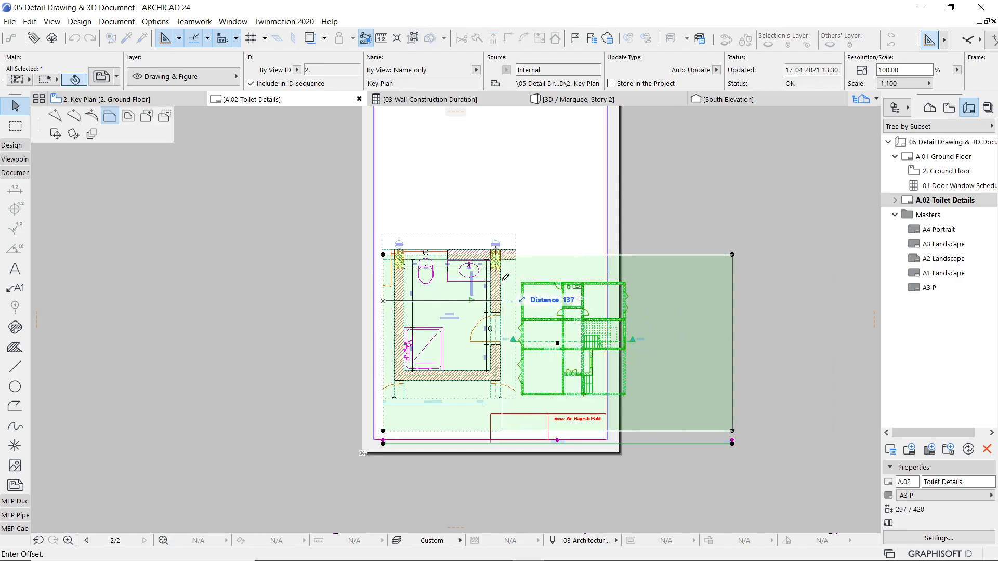
click(503, 280)
click(733, 272)
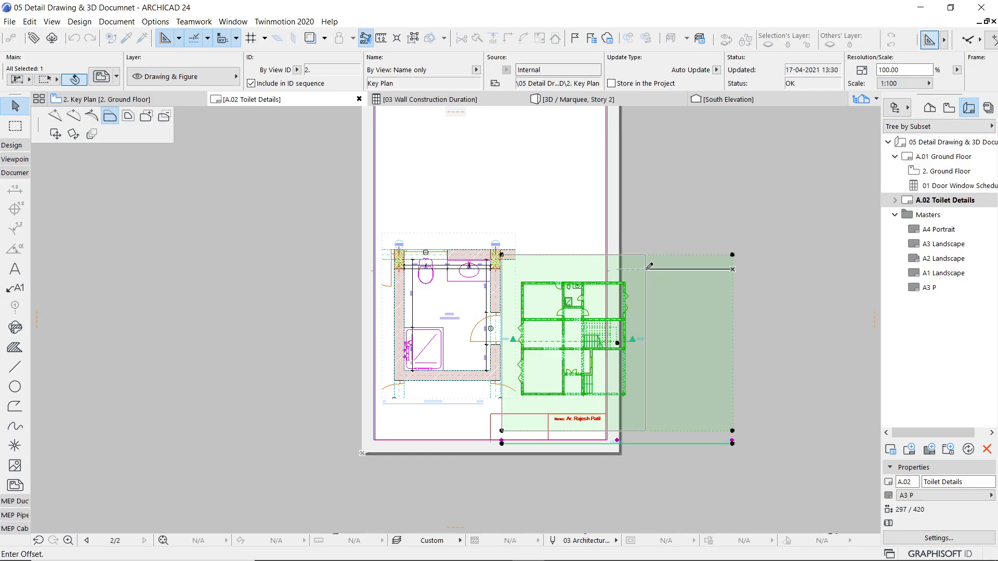
click(645, 267)
click(635, 254)
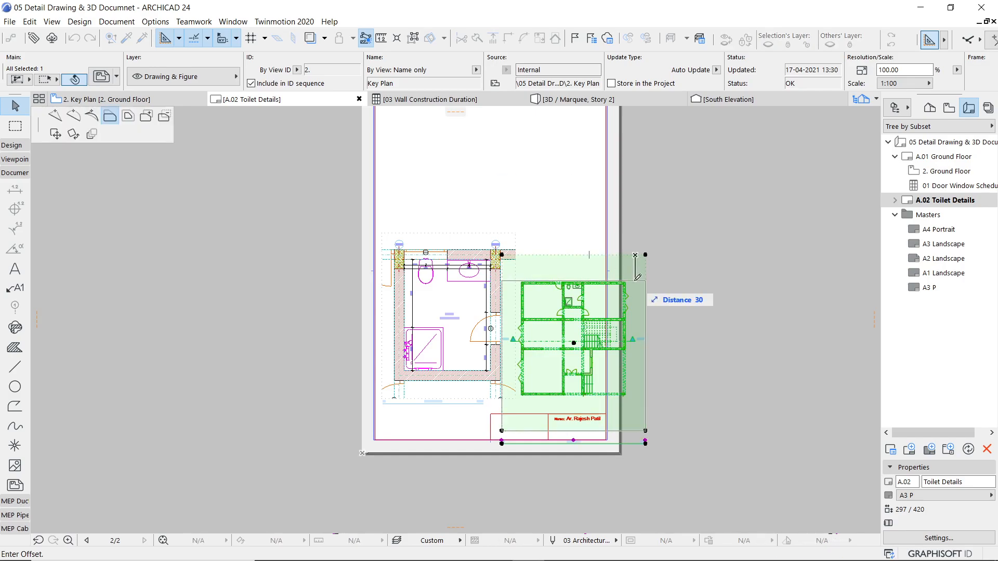
click(639, 276)
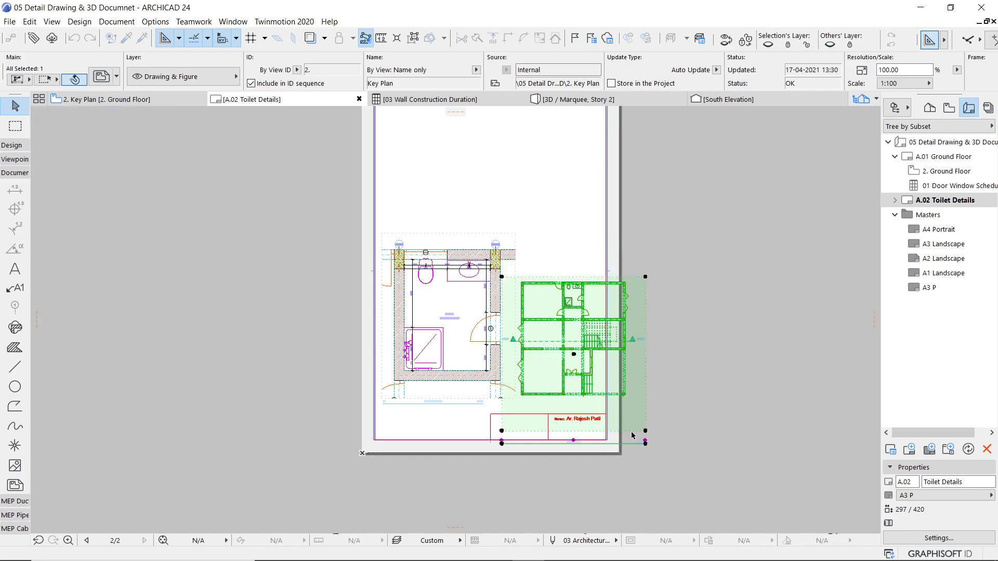
click(639, 419)
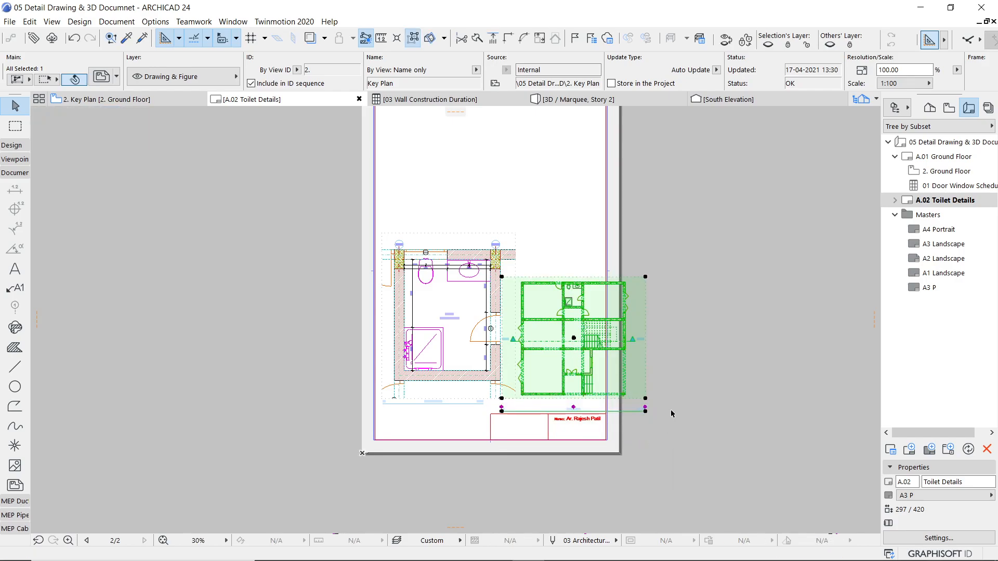
Move the Toilet Detail drawing up the sheet to free space beside the Key Plan
click(461, 306)
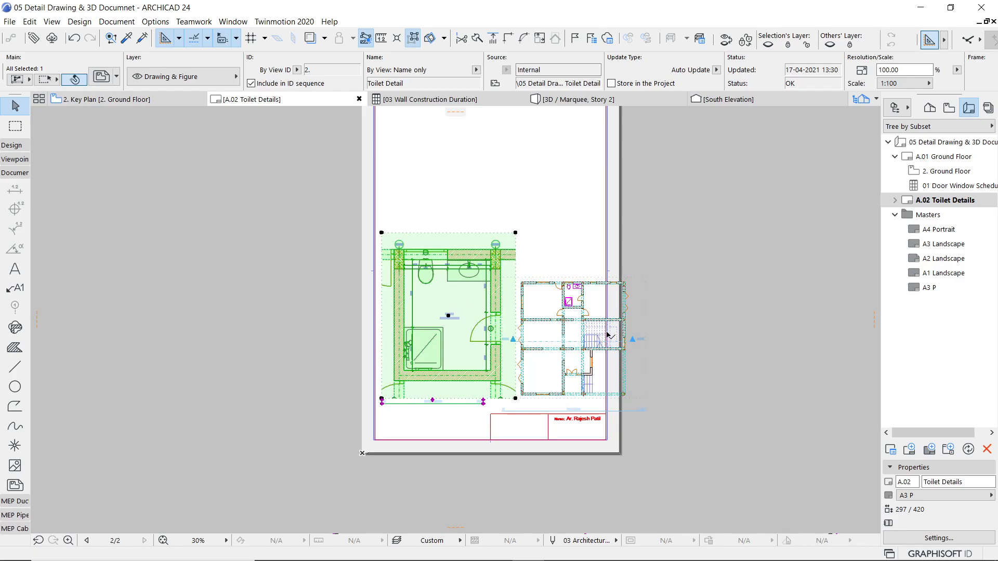
key(ctrl+d)
click(449, 315)
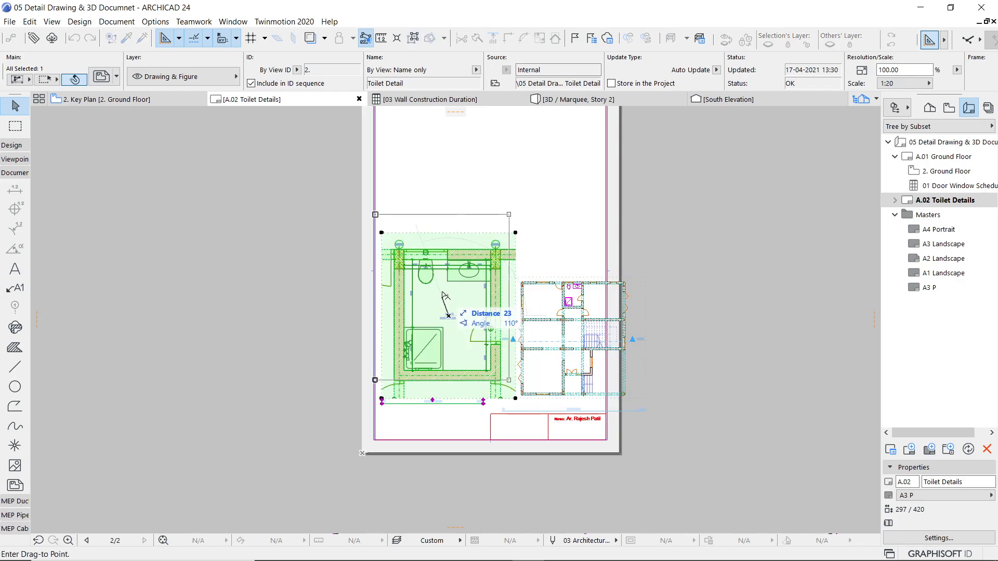
click(443, 254)
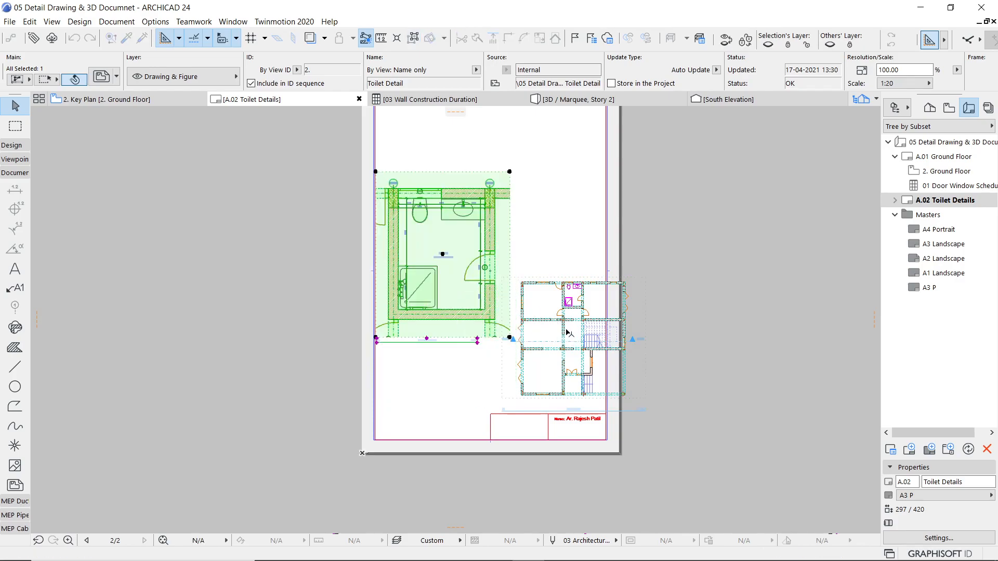
Move the Key Plan drawing left and slightly down so it sits within the sheet border above the title block
click(573, 353)
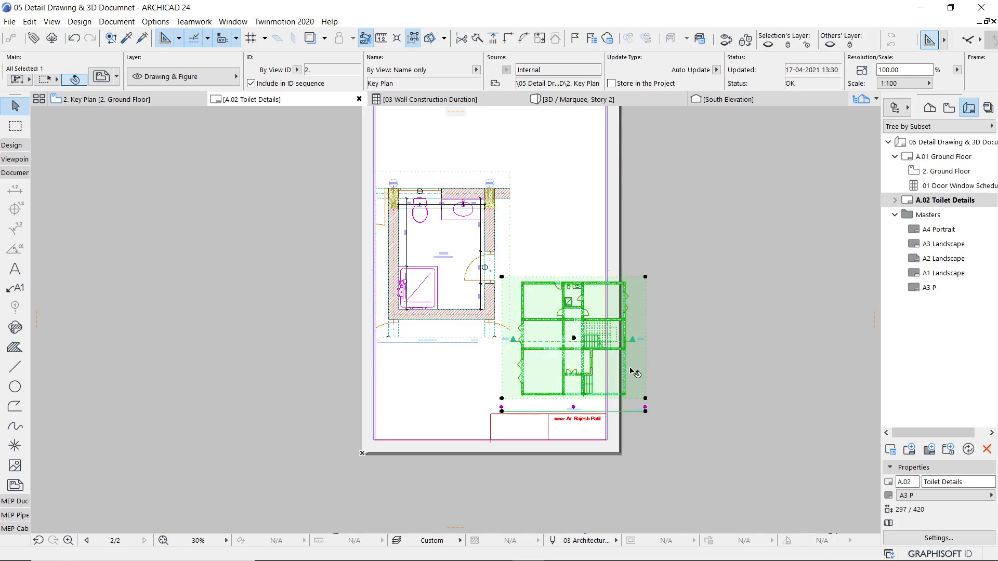
key(ctrl+d)
click(574, 339)
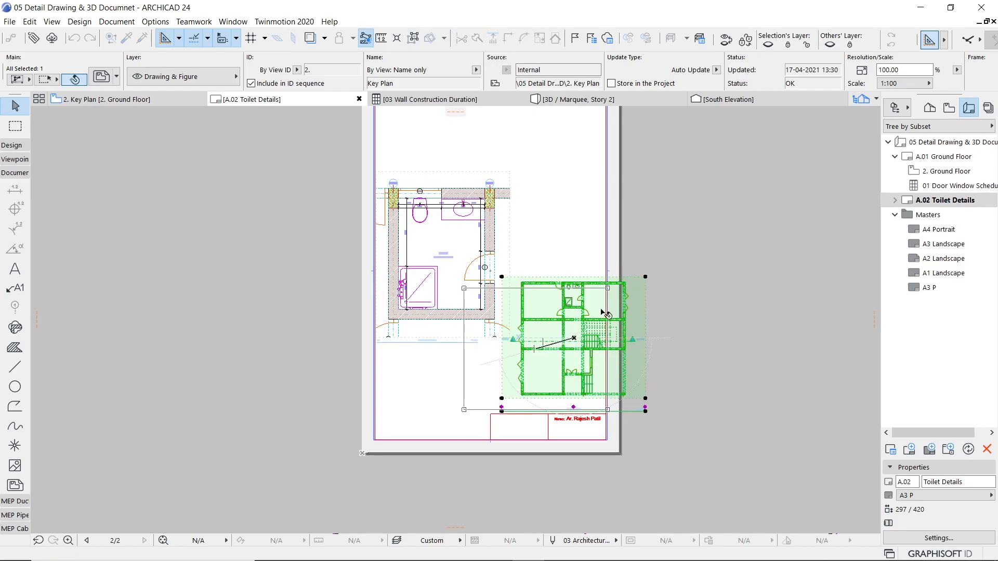
click(535, 350)
Trim the right and left edges of the Key Plan frame to crop out the S-01 section markers
middle_drag(616, 334, 664, 231)
click(608, 176)
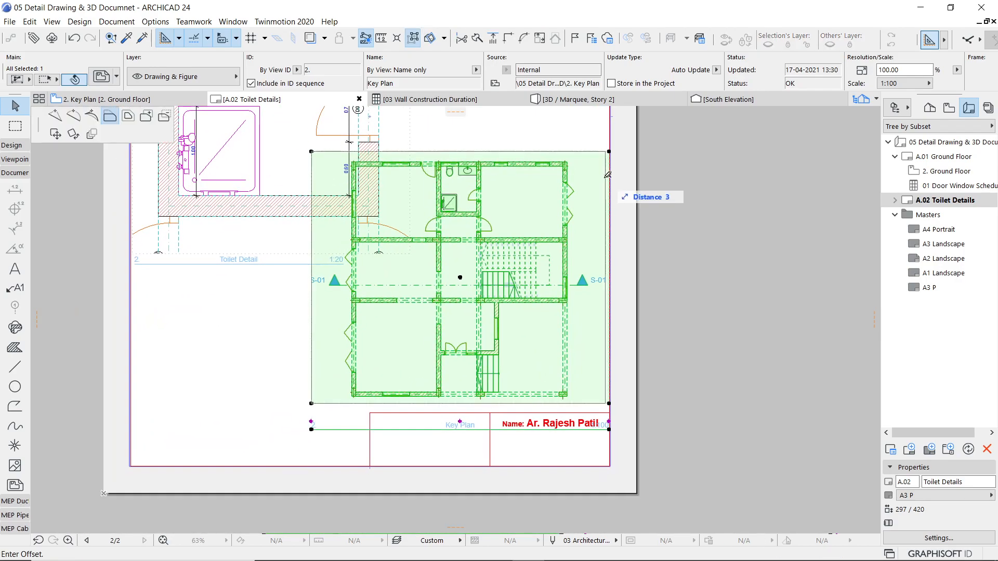
click(576, 180)
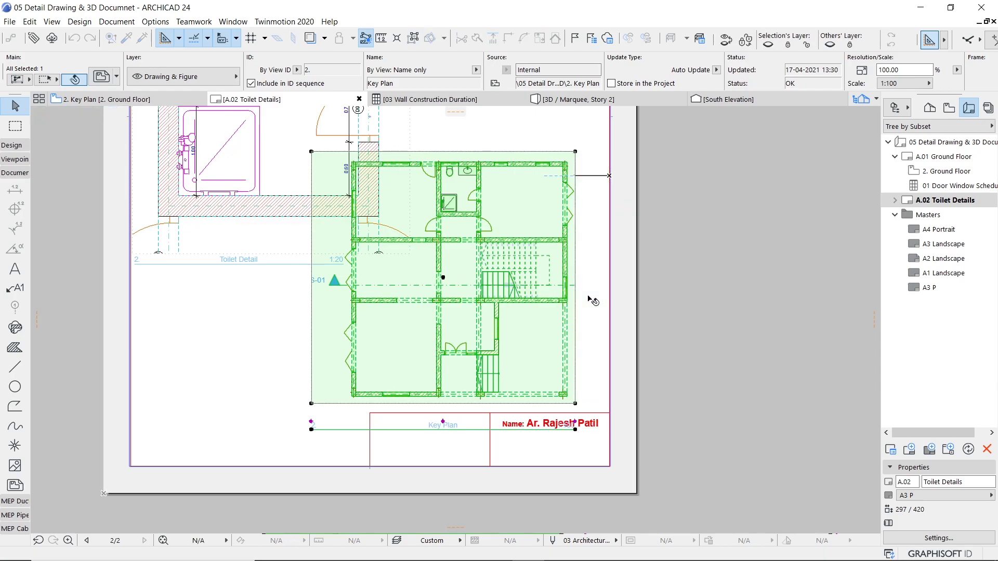
click(311, 308)
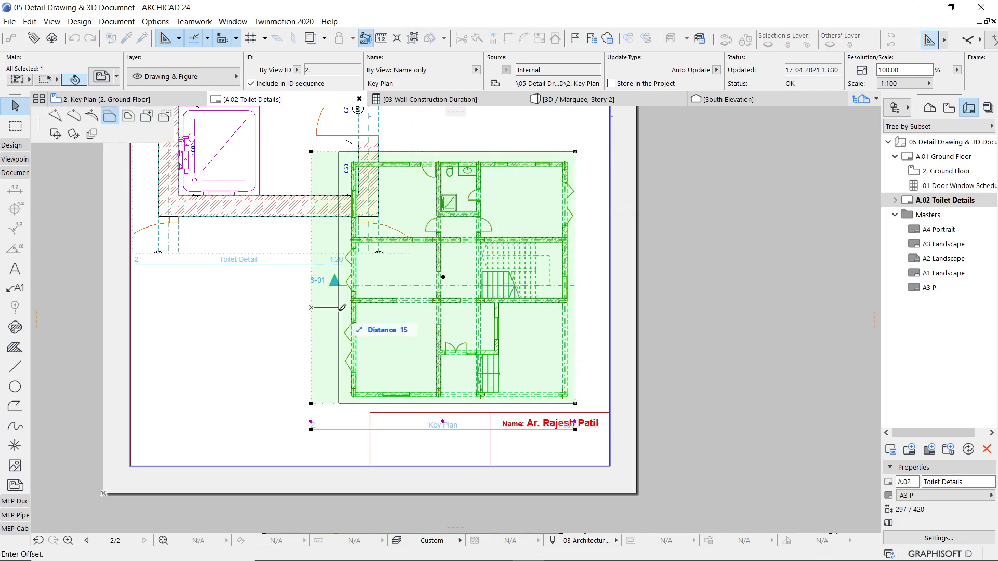
click(341, 308)
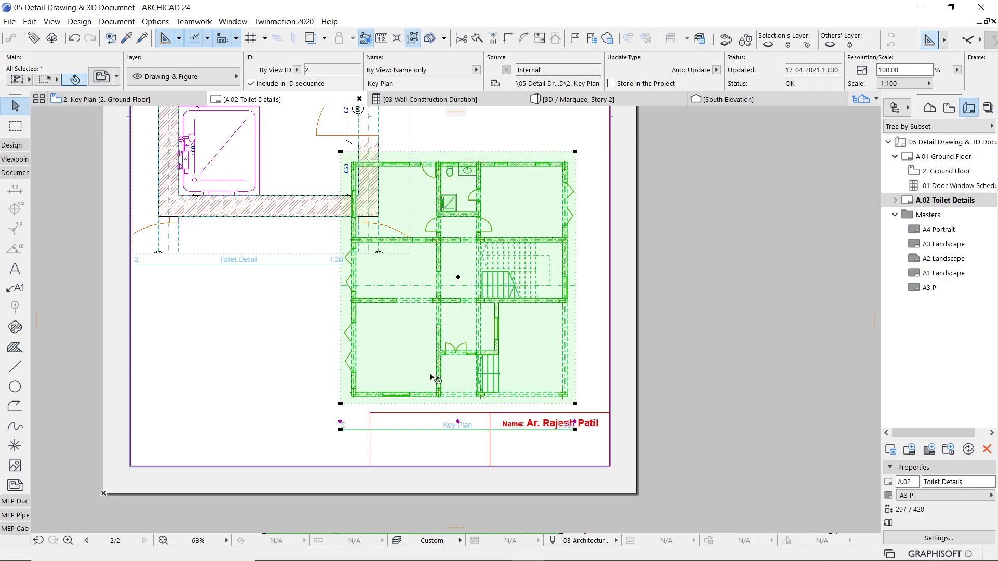
Check the Marker - Section layer in the layer settings and apply the 2D Key Plan layer combination to the layout
click(396, 541)
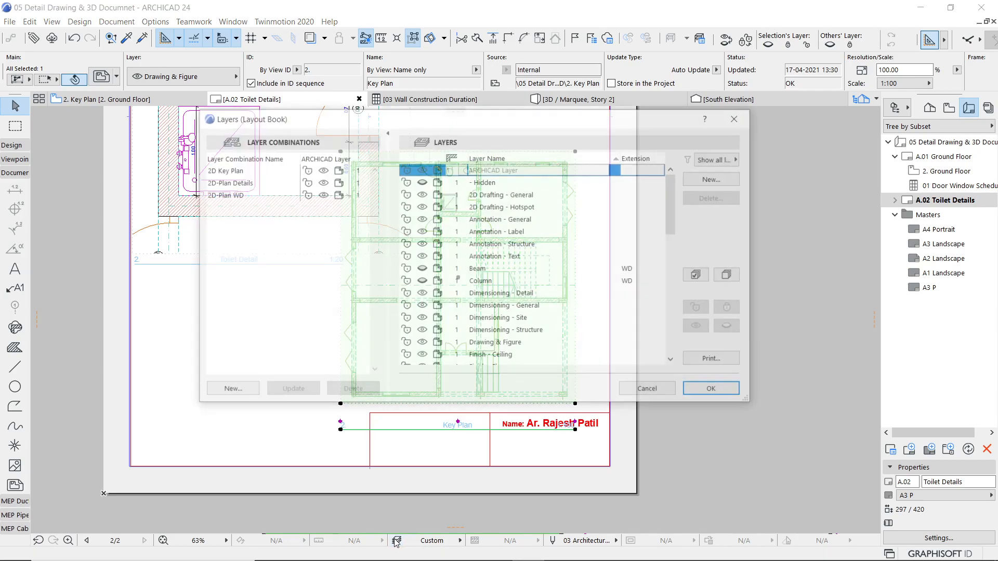
drag(671, 205, 675, 263)
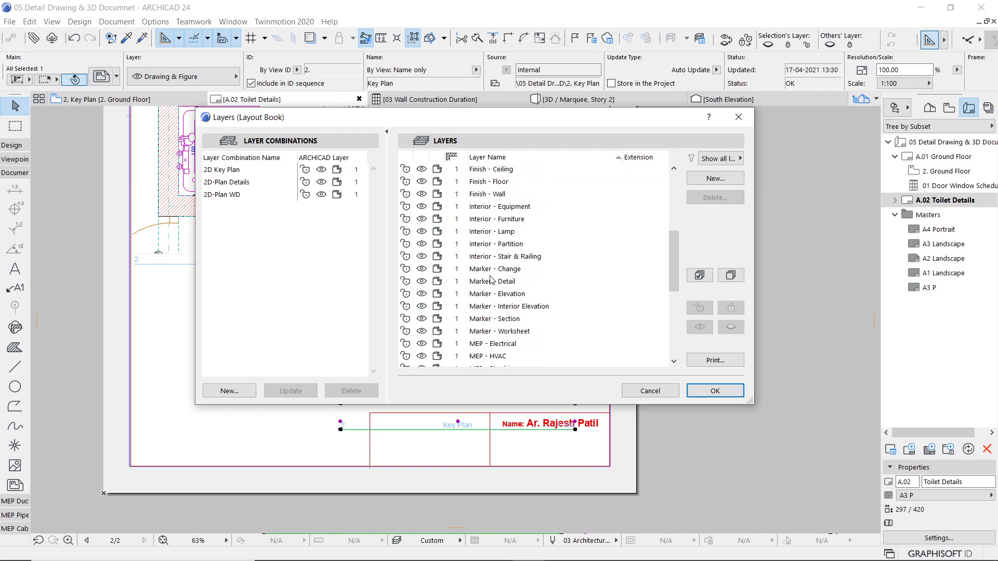
click(491, 321)
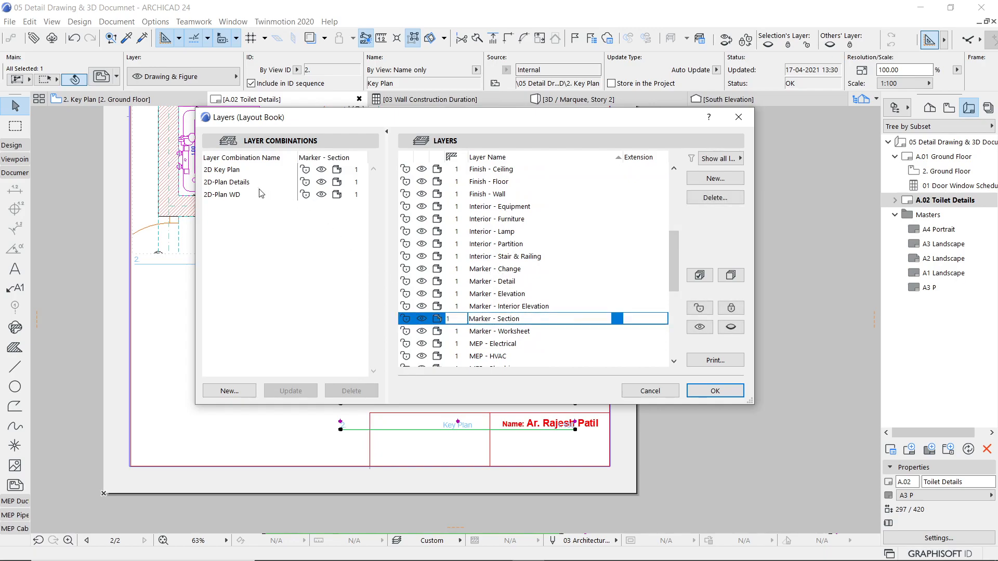
click(318, 173)
click(715, 390)
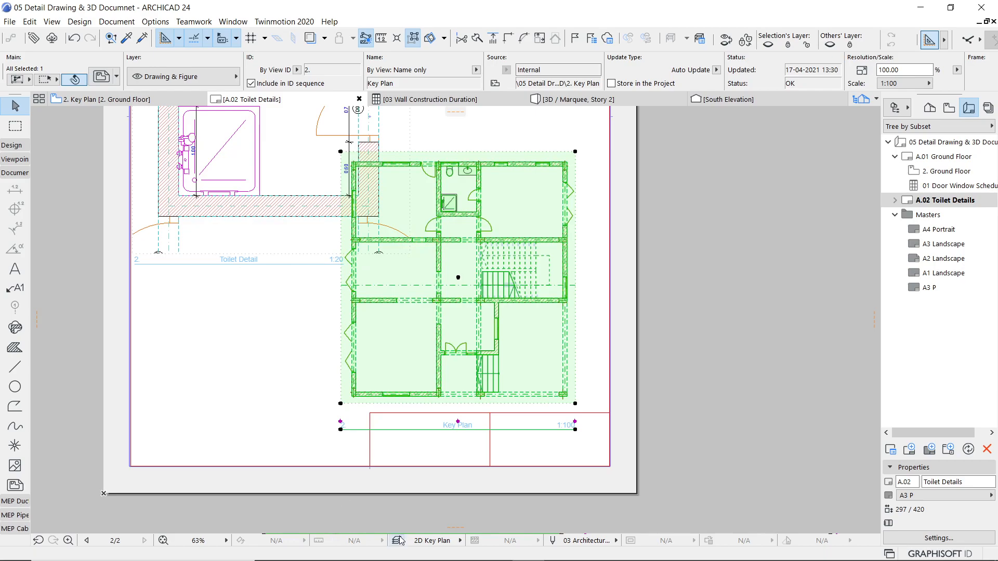
Move the Key Plan drawing against the sheet's right border and update it from its source view
scroll(470, 343, down, 2)
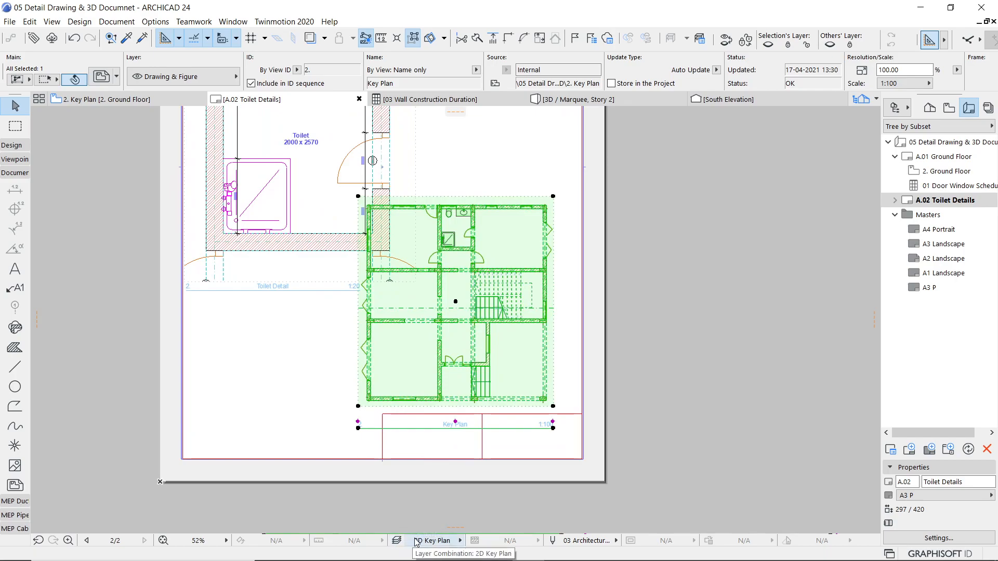
click(553, 197)
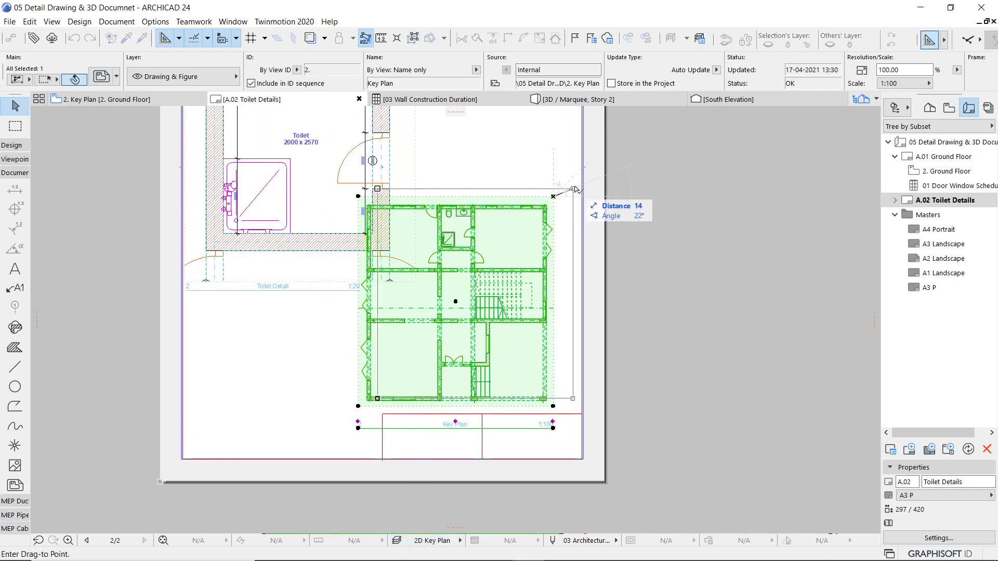
click(585, 188)
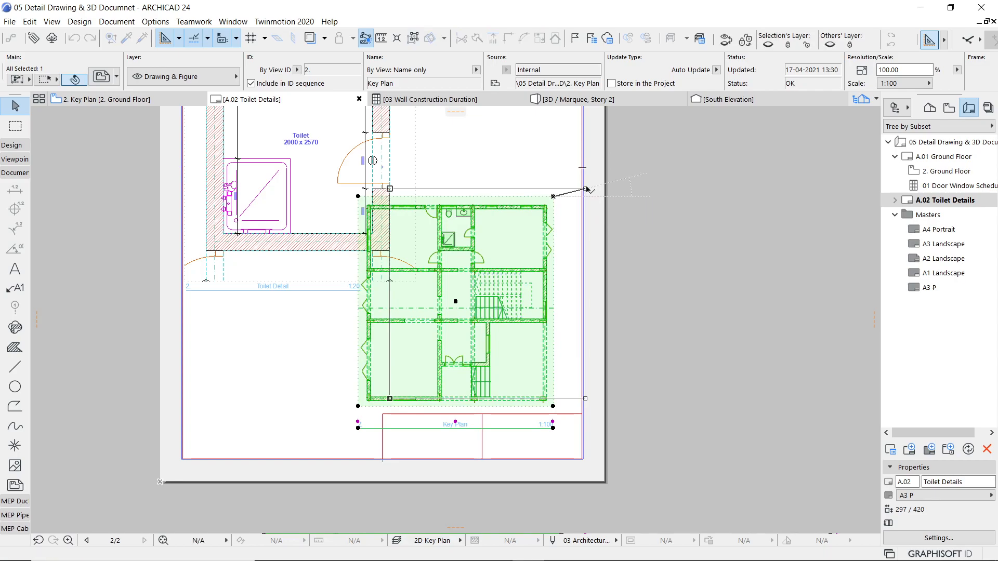
right_click(509, 224)
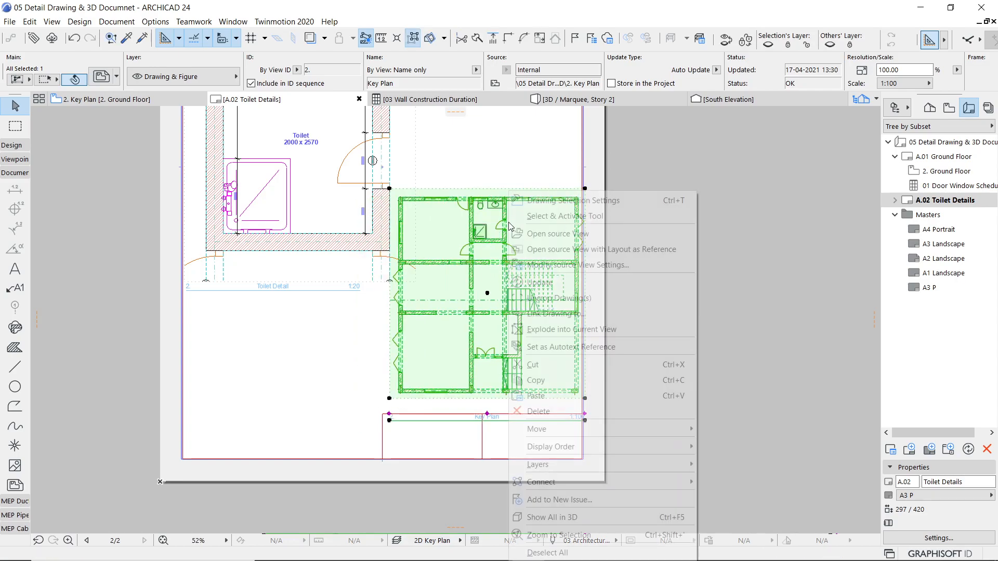
click(567, 295)
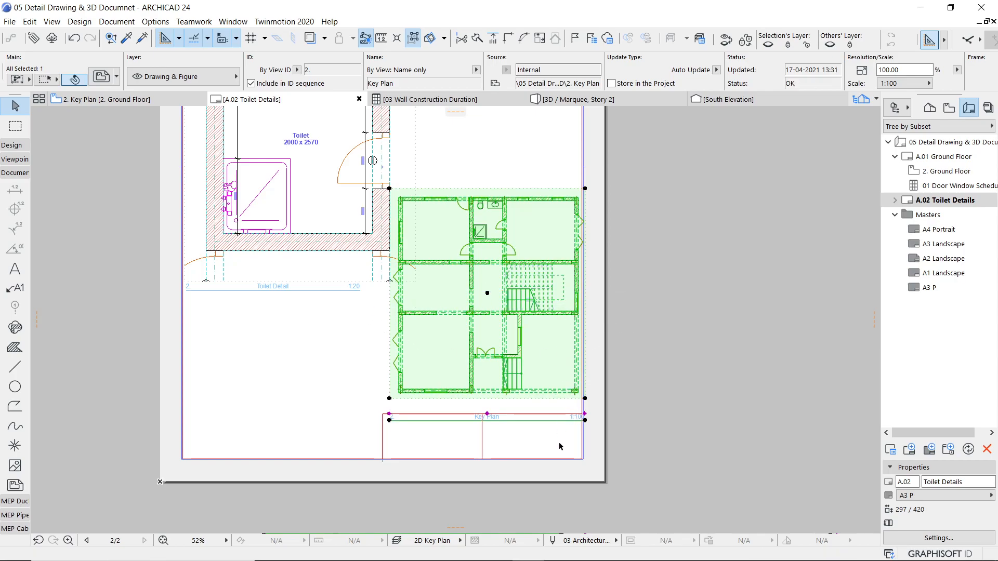
Move the Key Plan title up directly beneath its drawing frame, with its right end at the sheet border
scroll(559, 447, up, 3)
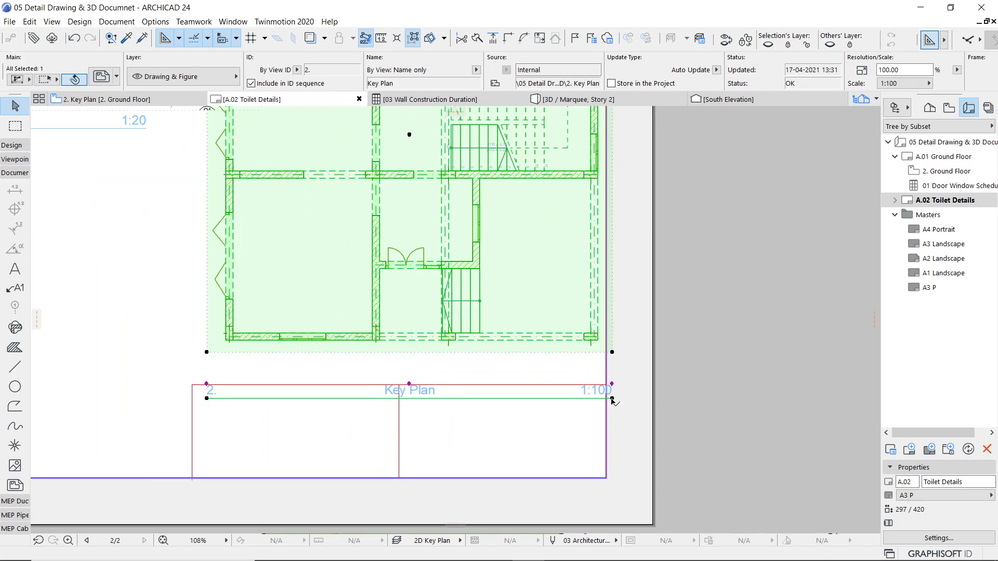
click(612, 399)
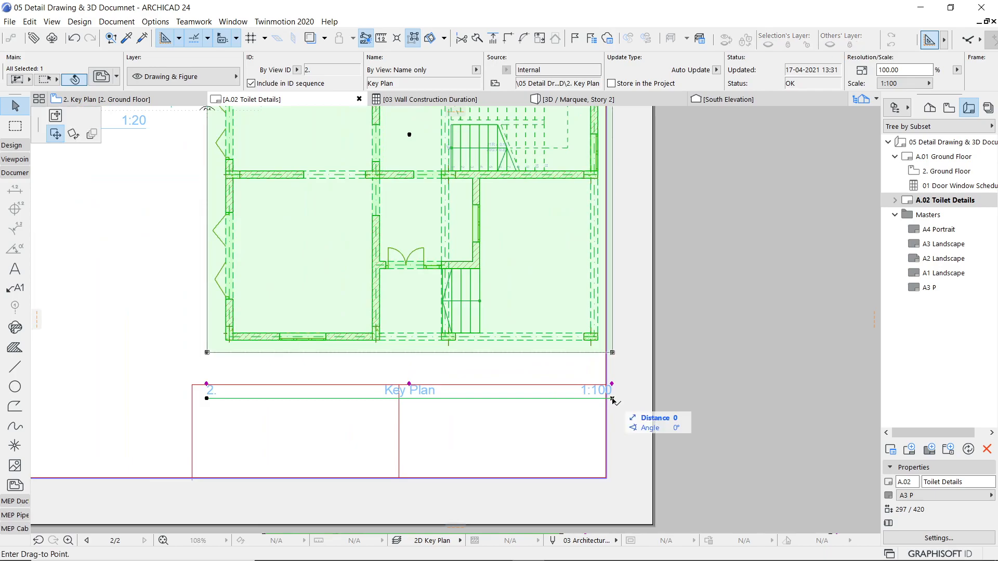
click(55, 117)
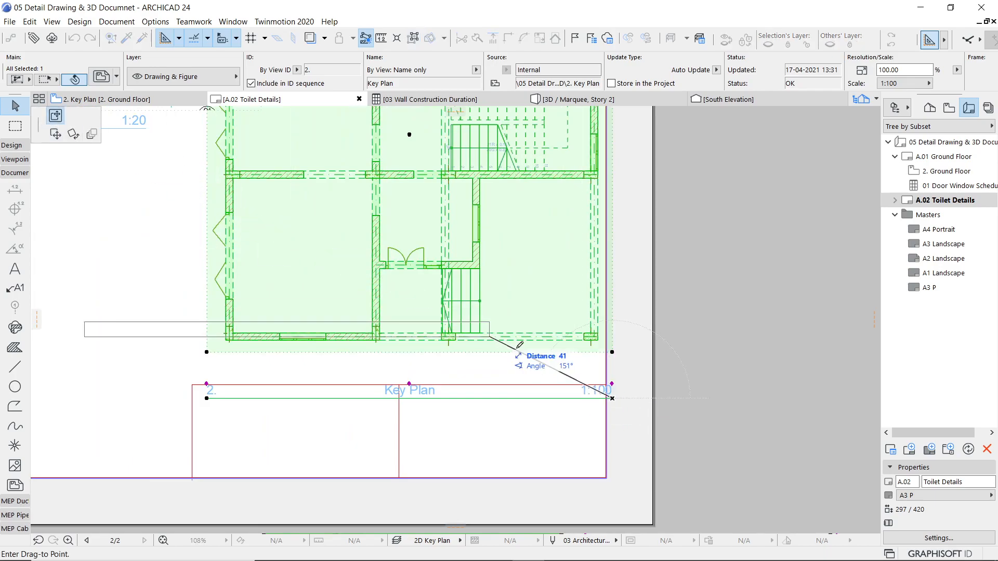
click(609, 365)
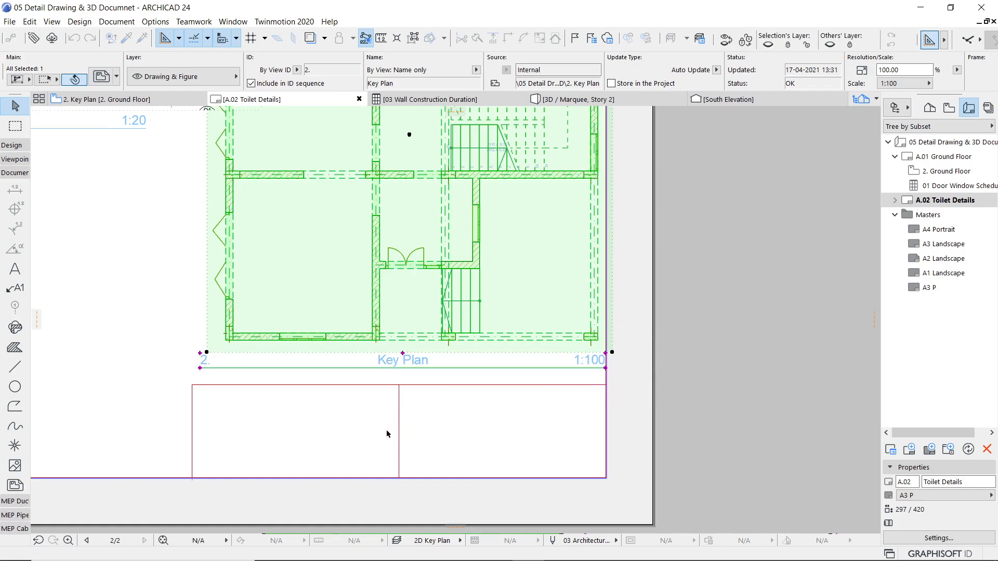
Trim the left edge of the Toilet Detail drawing frame slightly inward toward the toilet wall
scroll(318, 429, down, 4)
middle_drag(493, 332, 657, 437)
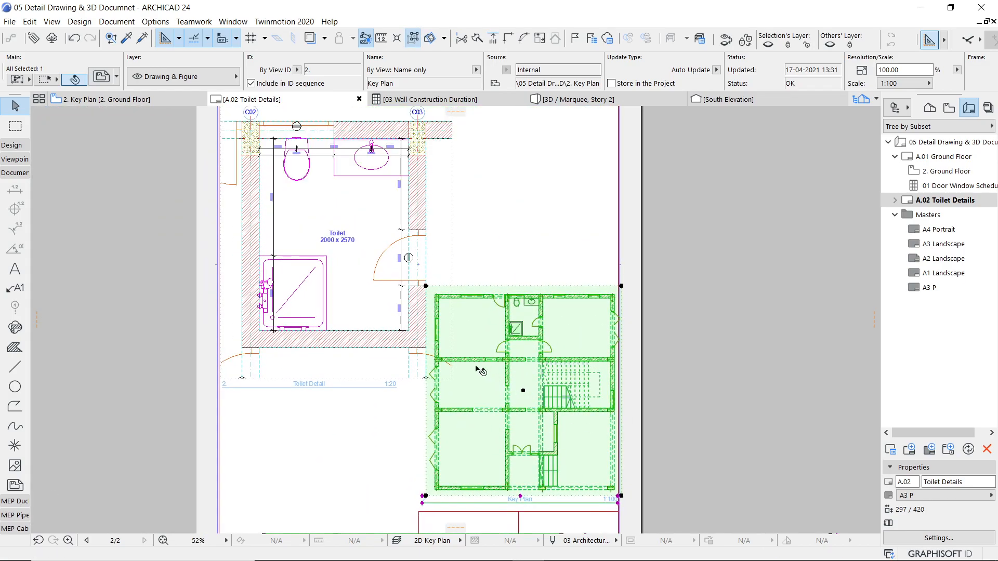
click(343, 298)
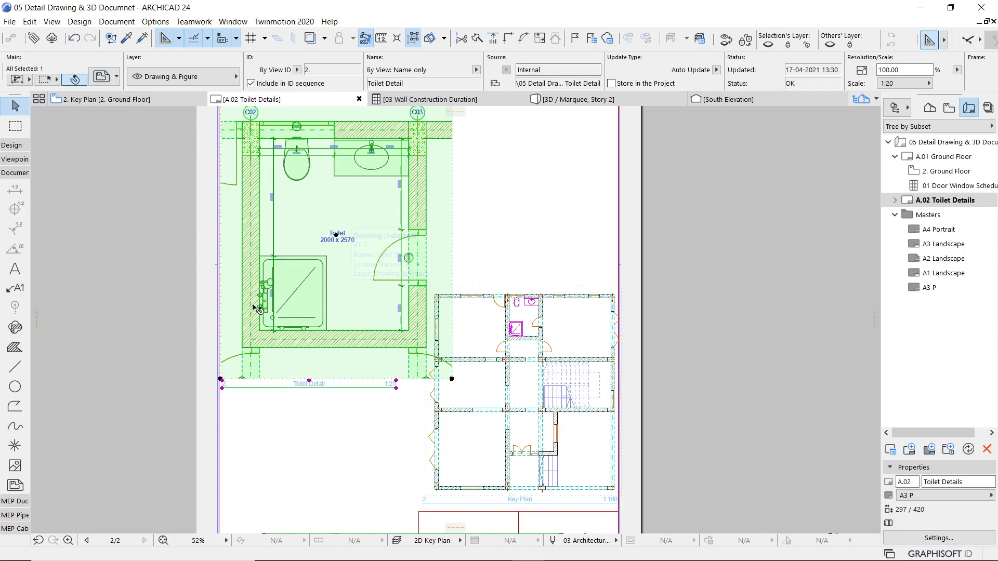
click(225, 287)
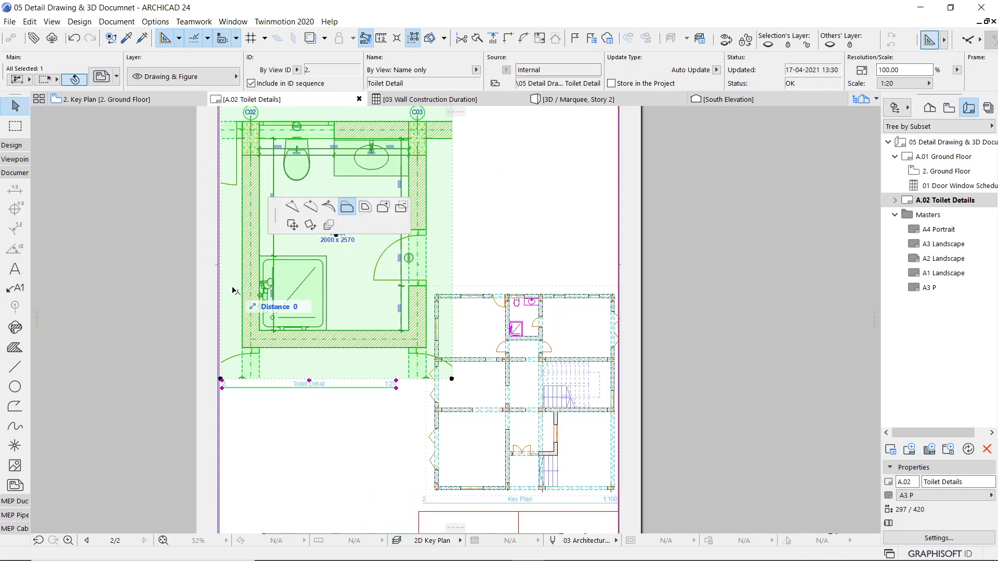
click(233, 286)
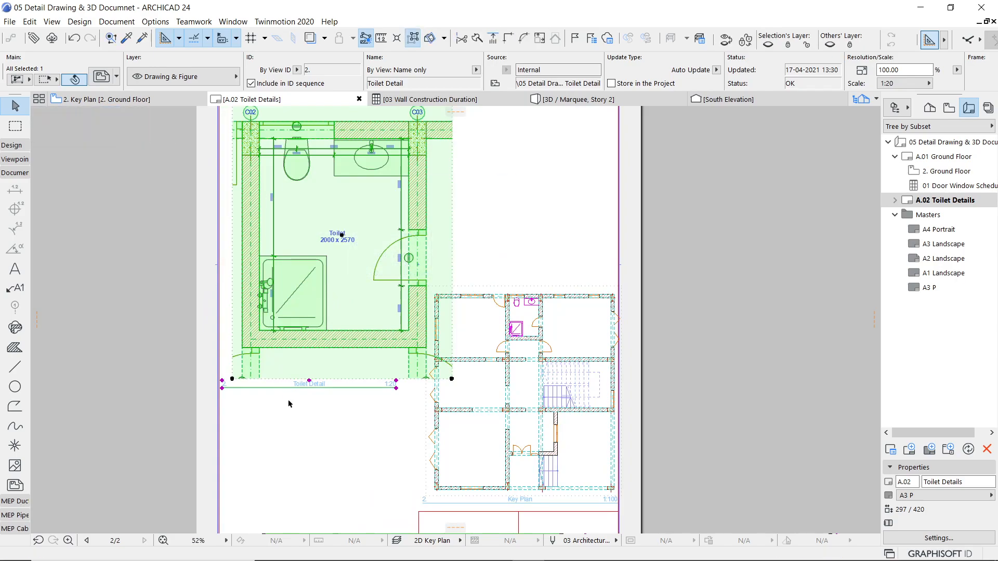
Move the Toilet Detail drawing down about 75 mm against the sheet's left border, level with the bottom of the Key Plan
key(ctrl+d)
click(232, 379)
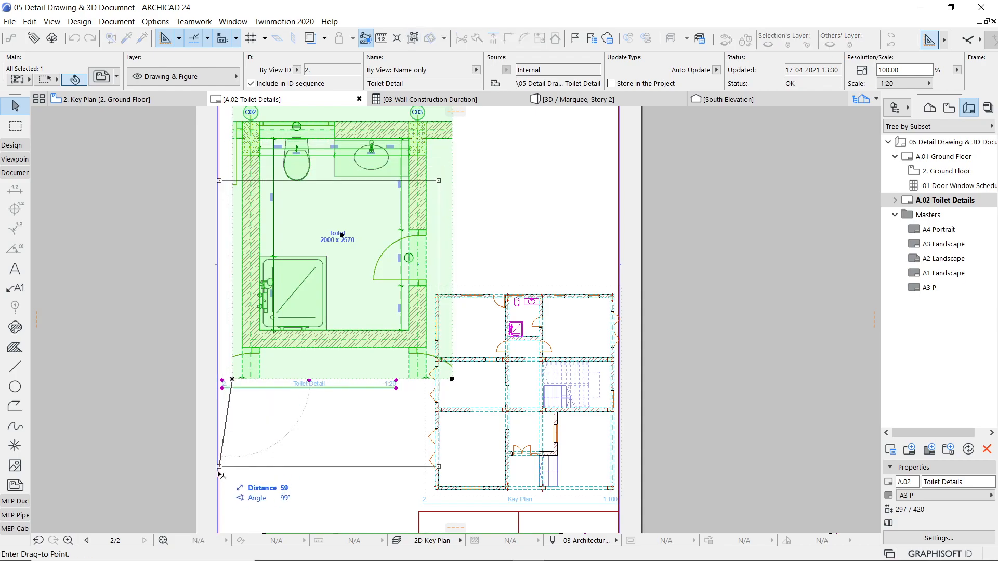
scroll(219, 462, down, 4)
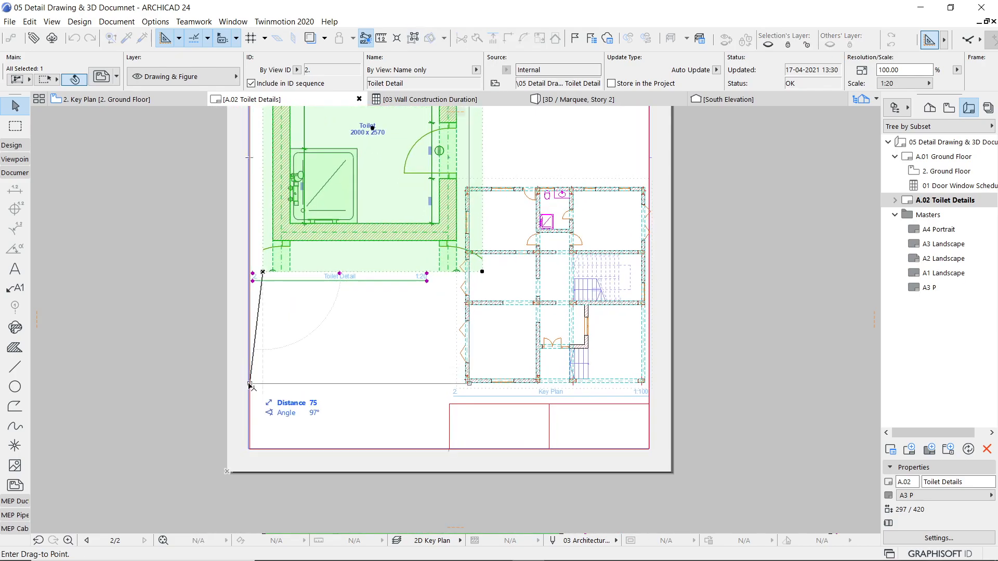
click(249, 385)
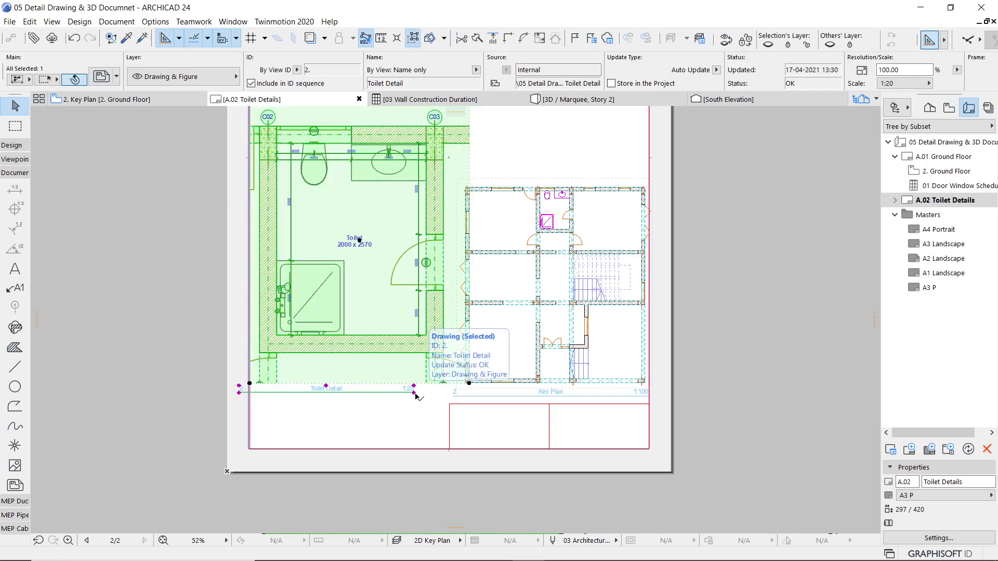
Move the Toilet Detail title right and slightly down so it sits centred beneath its drawing, and deselect the drawing
click(413, 392)
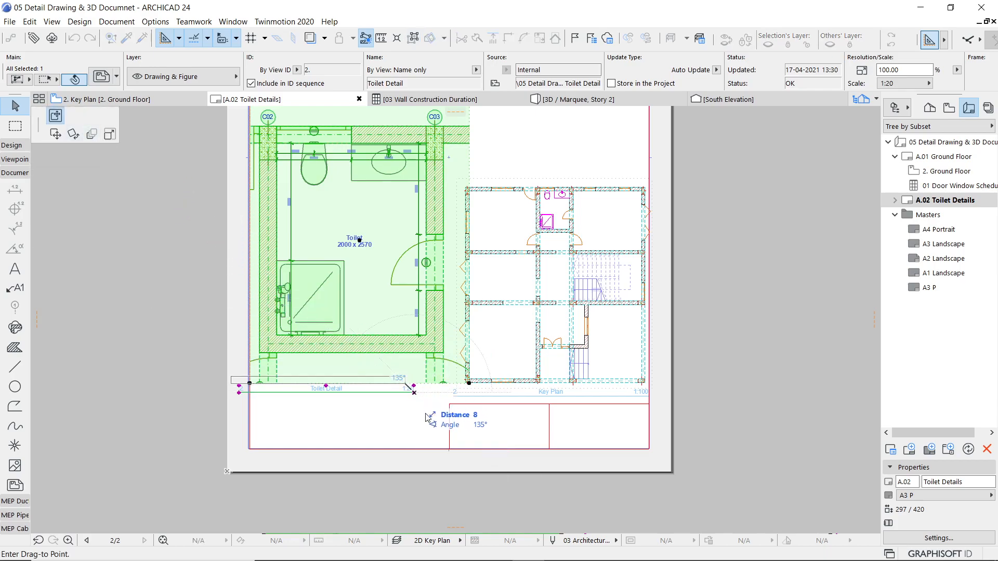
click(439, 396)
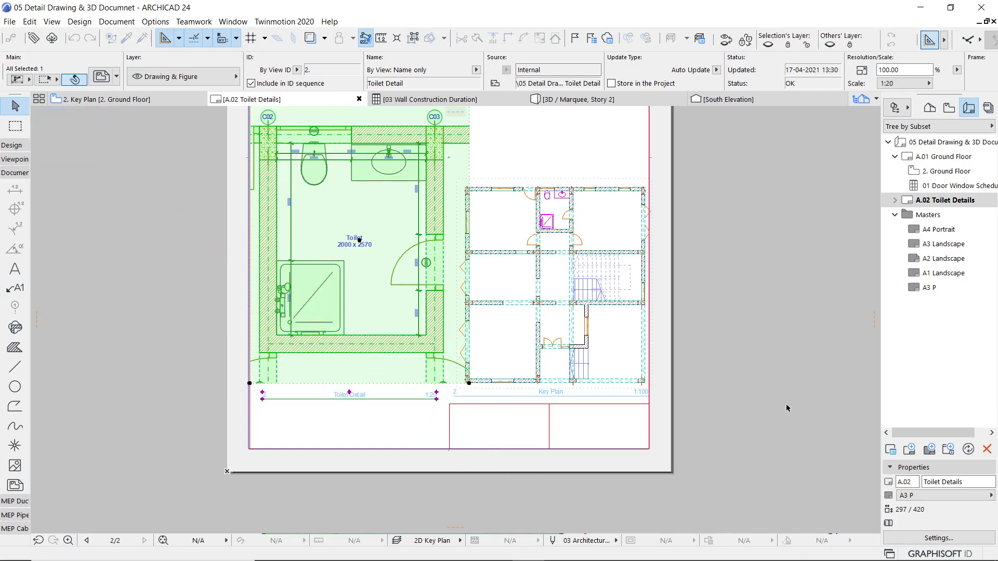
click(762, 364)
scroll(762, 364, down, 1)
middle_drag(760, 363, 689, 367)
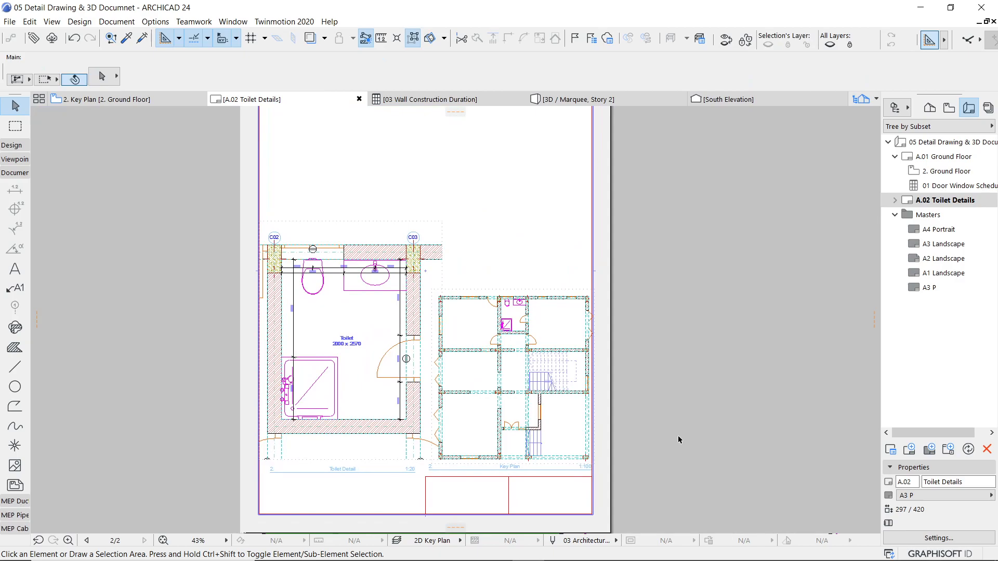
scroll(672, 424, down, 2)
mouse_move(673, 424)
middle_down()
mouse_move(604, 443)
mouse_move(596, 416)
middle_up()
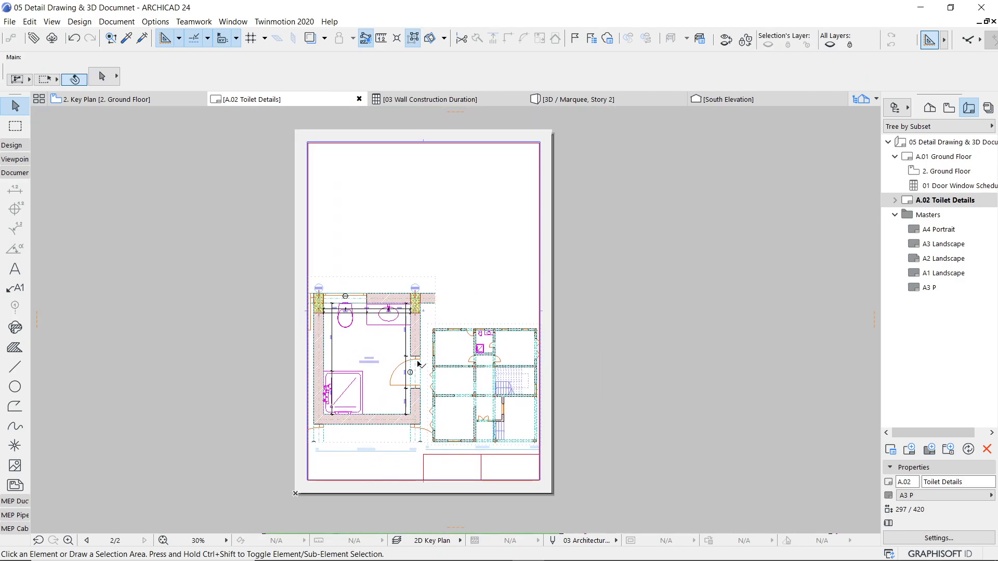